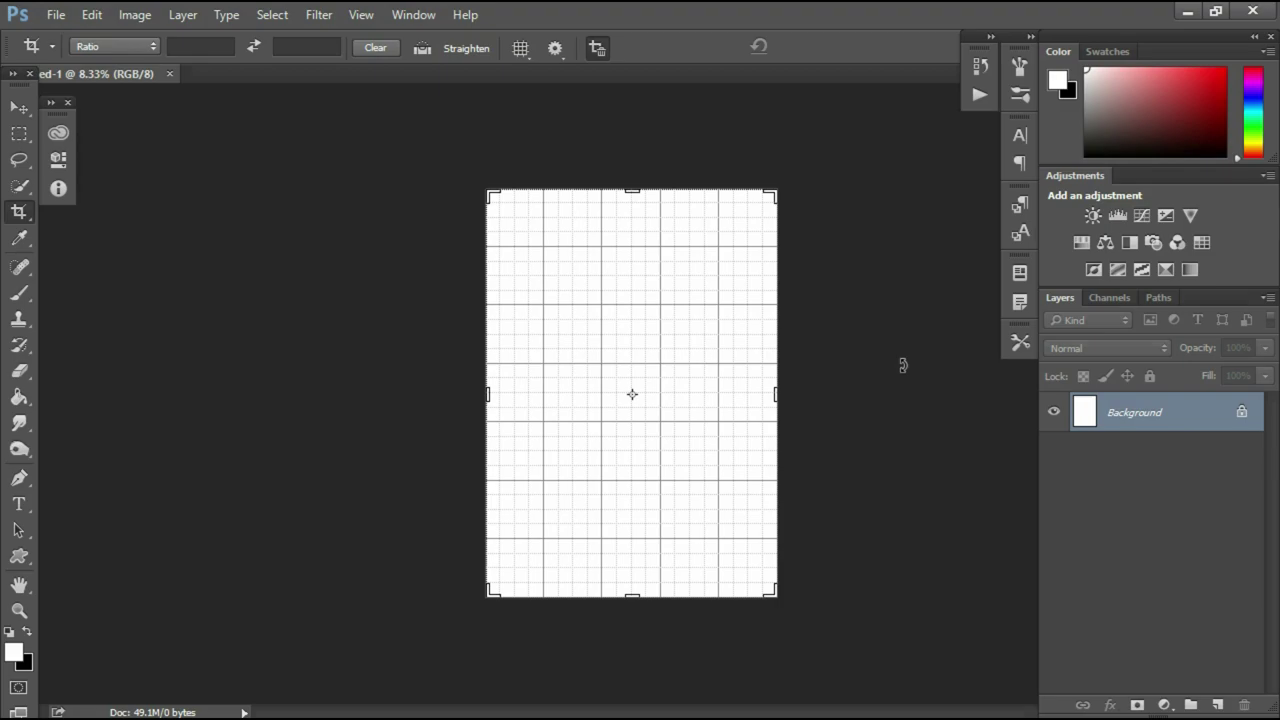
Place the portrait photo IMG_2003 as a linked image in the blank document
click(56, 14)
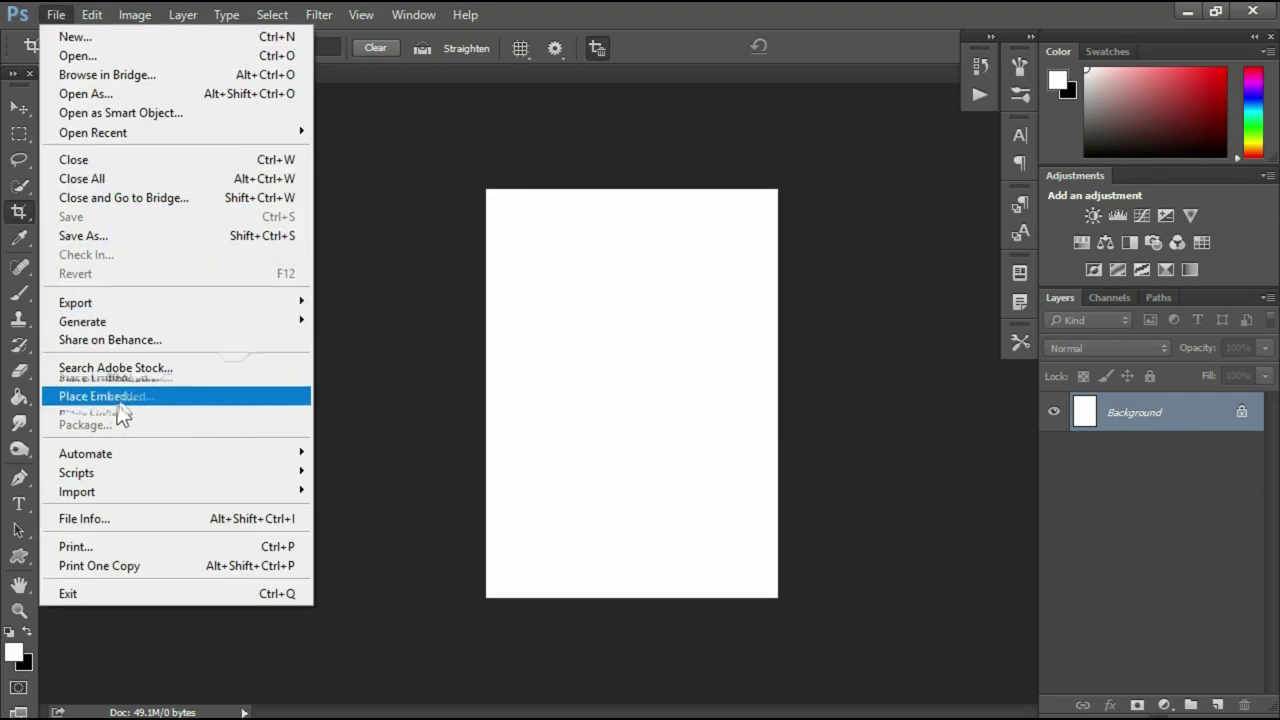
click(117, 404)
double_click(445, 49)
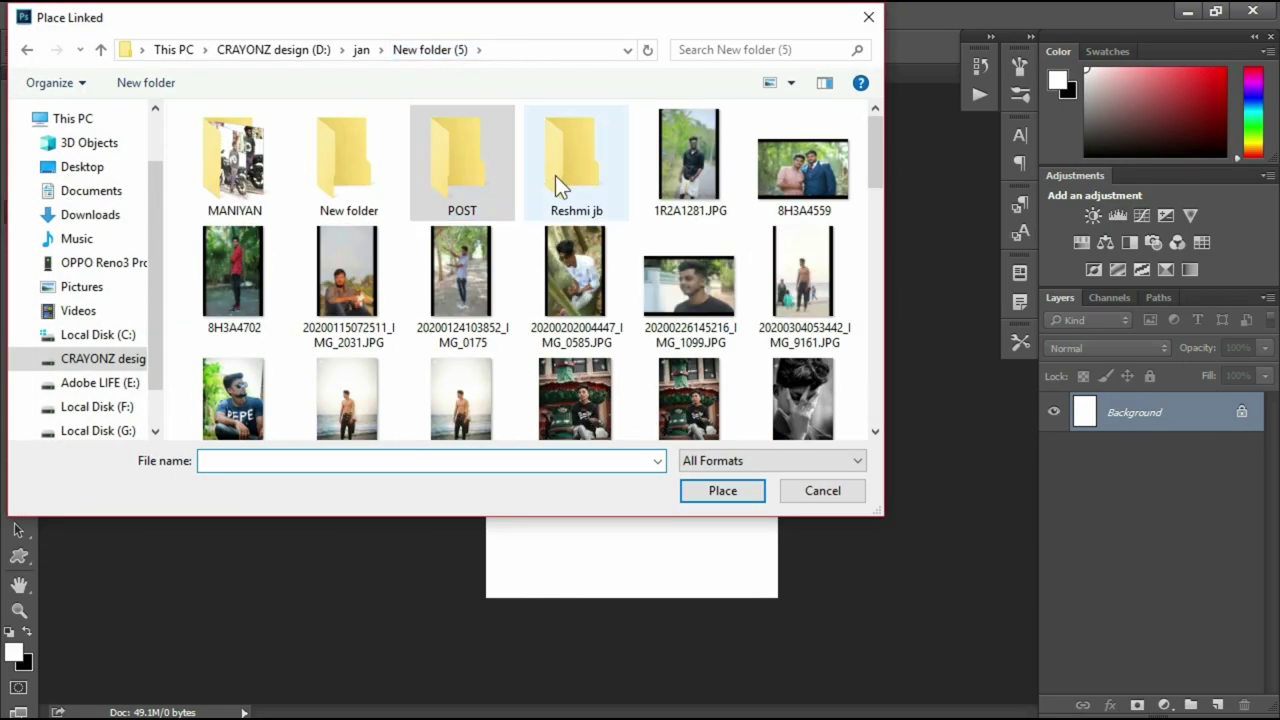
double_click(478, 172)
double_click(478, 175)
double_click(350, 166)
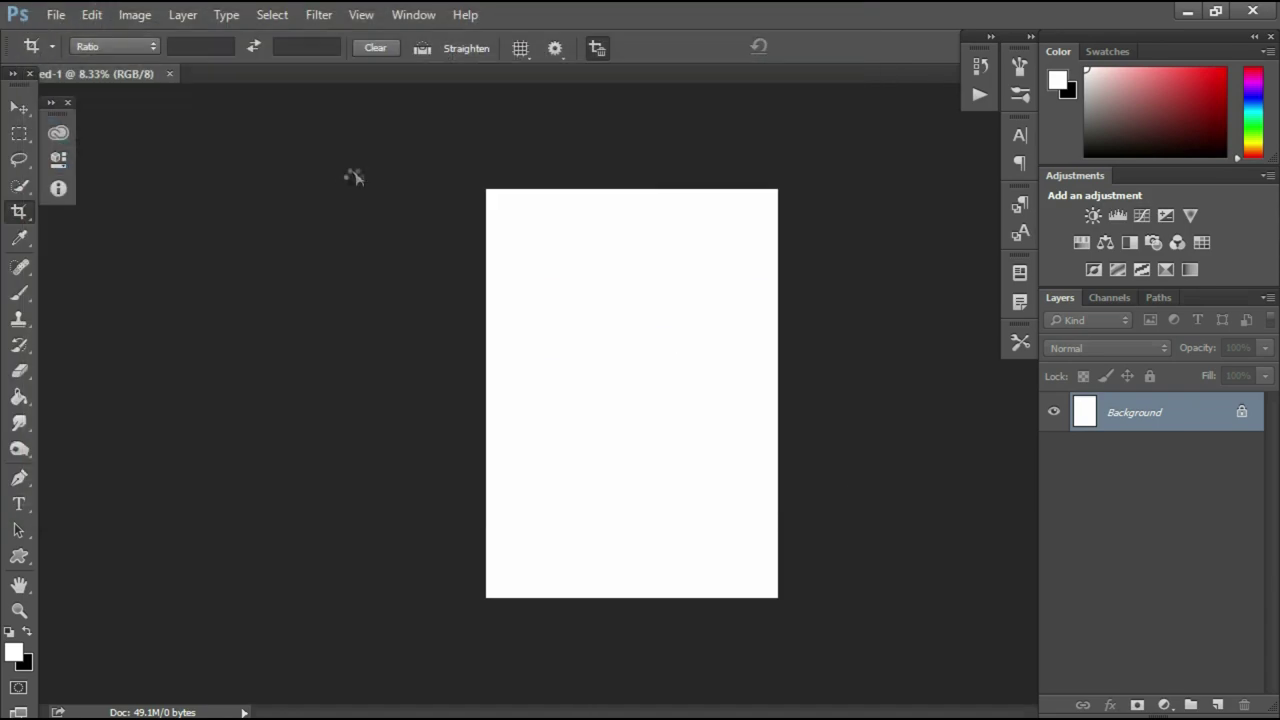
Crop the canvas sides closer to the placed photo and apply the crop
click(16, 212)
drag(485, 394, 491, 394)
drag(778, 396, 776, 390)
click(826, 46)
key(ctrl+0)
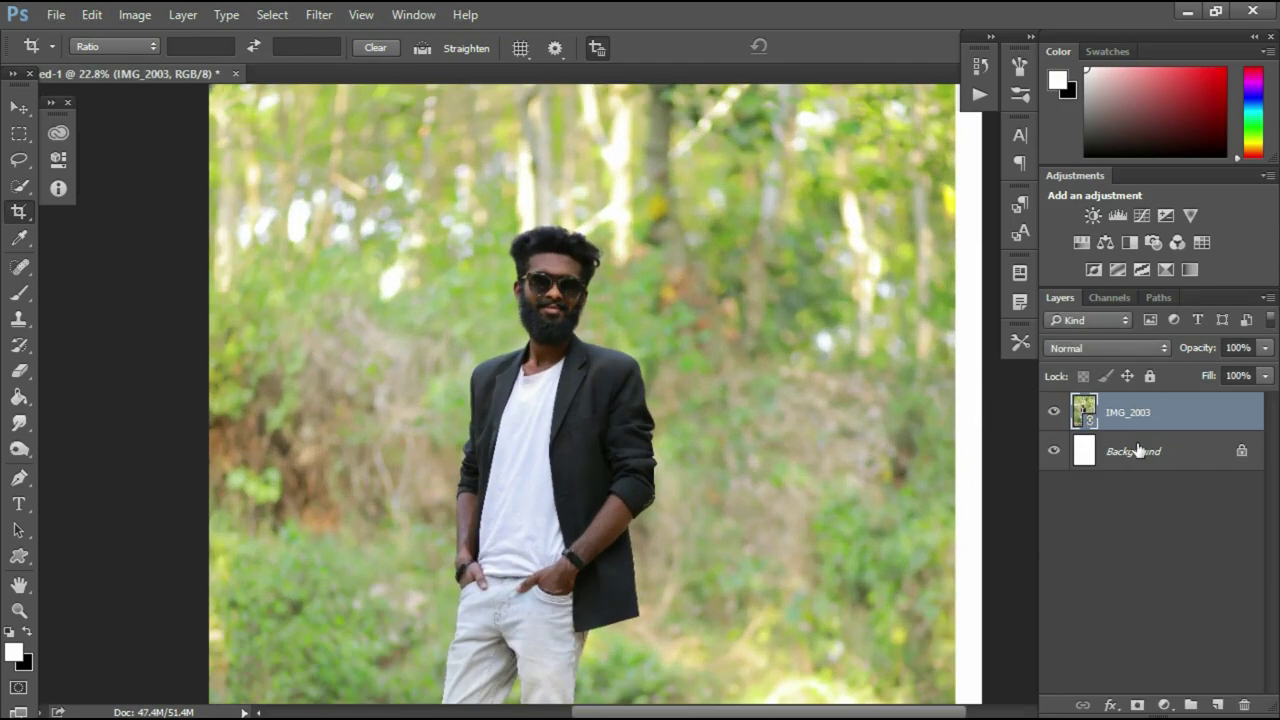
Flatten the photo and background into one layer and unlock it as a regular layer
right_click(1137, 450)
click(1134, 624)
drag(1244, 418, 1243, 706)
Remove the blemishes on the man's forehead and face with a small Spot Healing Brush
scroll(571, 280, up, 10)
scroll(709, 226, down, 3)
click(19, 267)
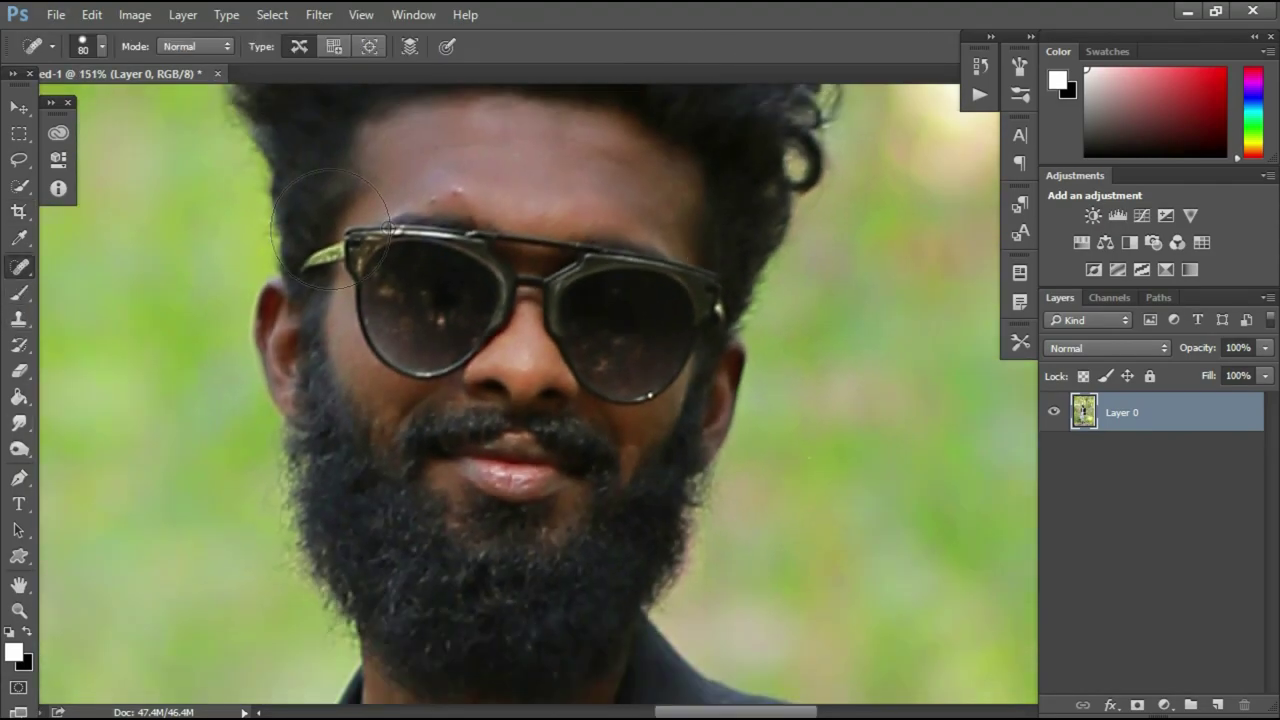
scroll(414, 214, up, 2)
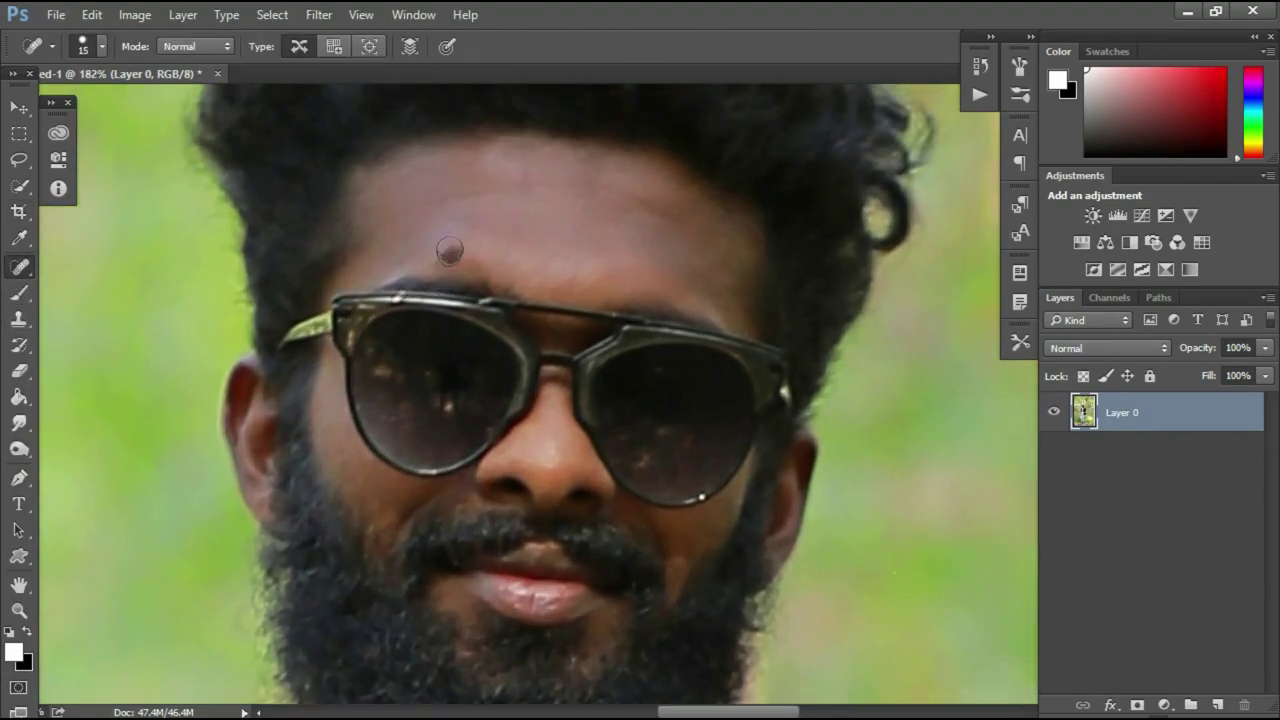
scroll(472, 250, down, 3)
key([)
scroll(580, 397, down, 1)
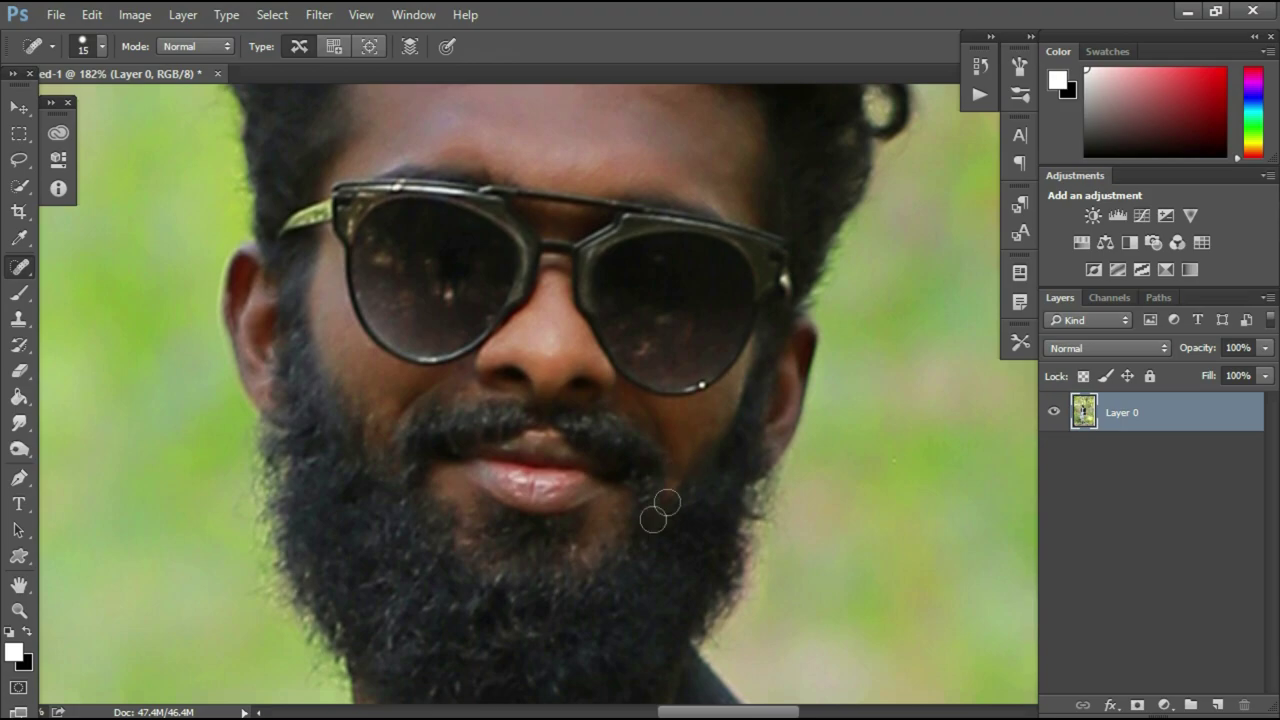
scroll(560, 534, down, 2)
scroll(534, 514, down, 5)
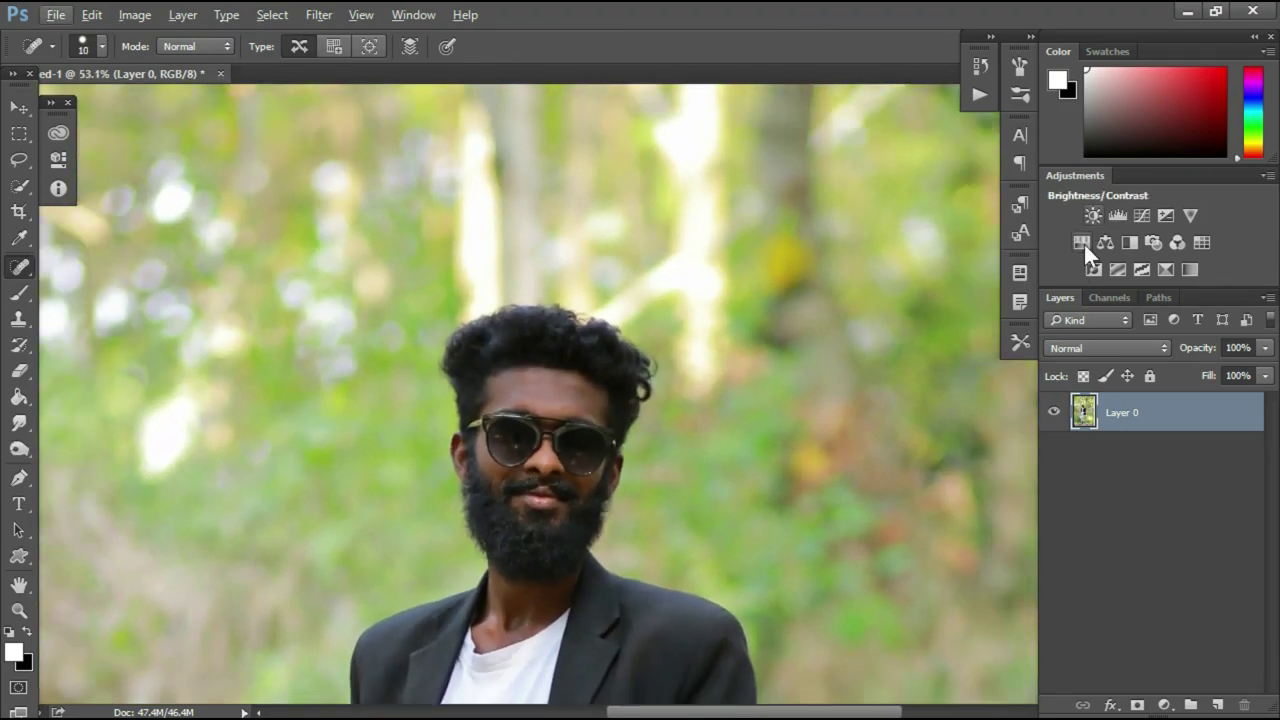
Add a Hue/Saturation adjustment and set the Reds to Saturation +23 and Lightness +33
click(1082, 243)
click(200, 204)
click(140, 233)
click(243, 295)
click(257, 335)
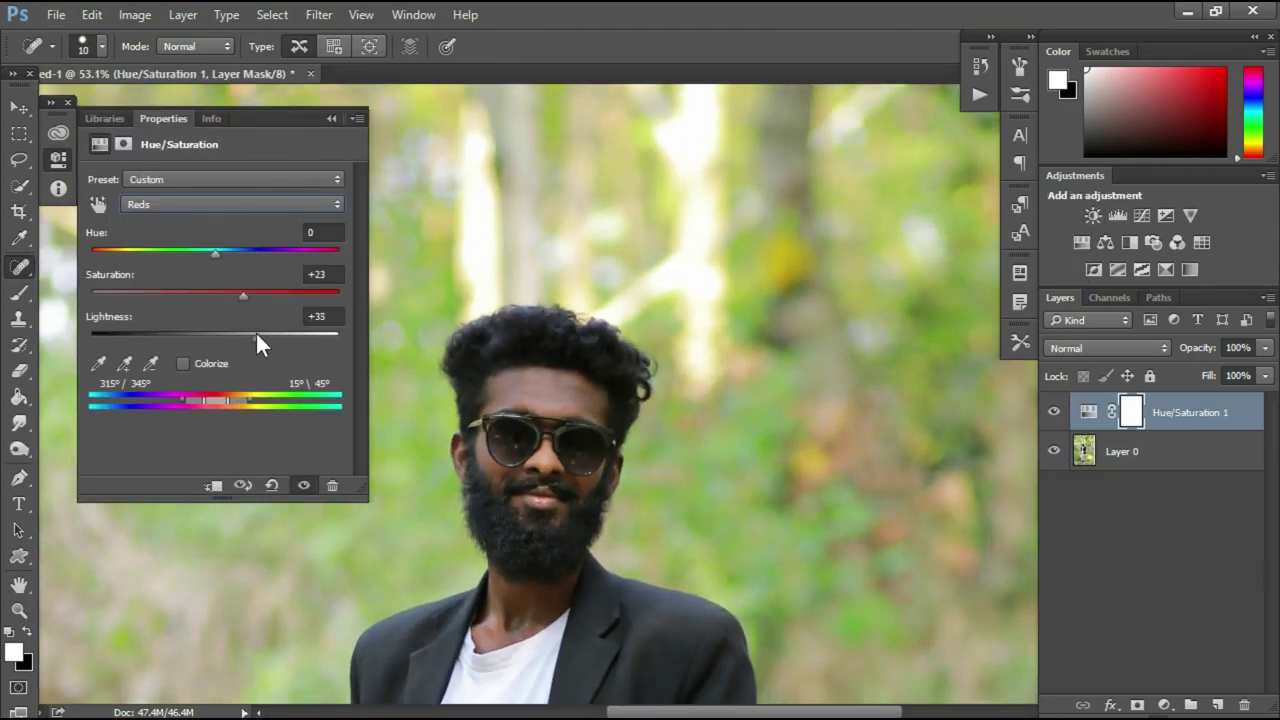
Adjust another colour range in the Hue/Saturation layer and compare the photo with and without the adjustment
click(214, 204)
click(166, 246)
drag(214, 296, 221, 336)
click(331, 118)
click(1054, 411)
click(1054, 411)
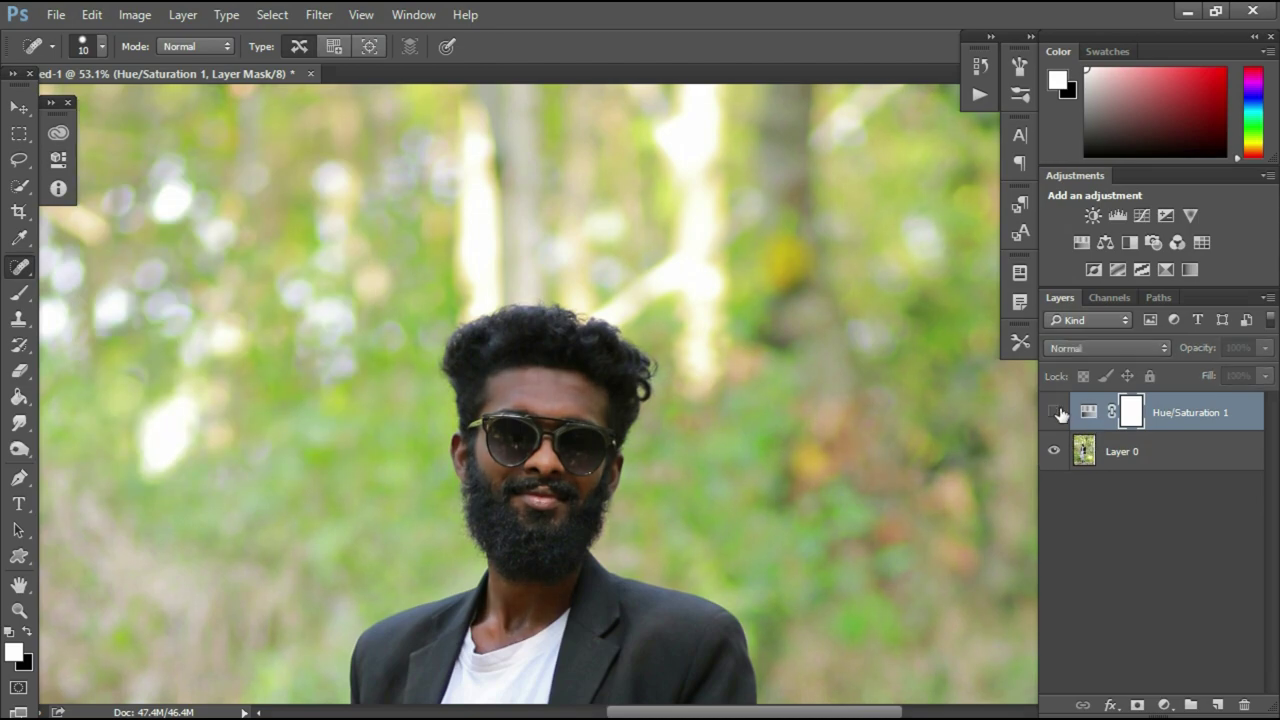
Invert the Hue/Saturation mask to black and prepare a white brush at size 100 and 100% opacity
key(ctrl+i)
right_click(664, 436)
scroll(63, 371, down, 2)
click(63, 371)
click(19, 293)
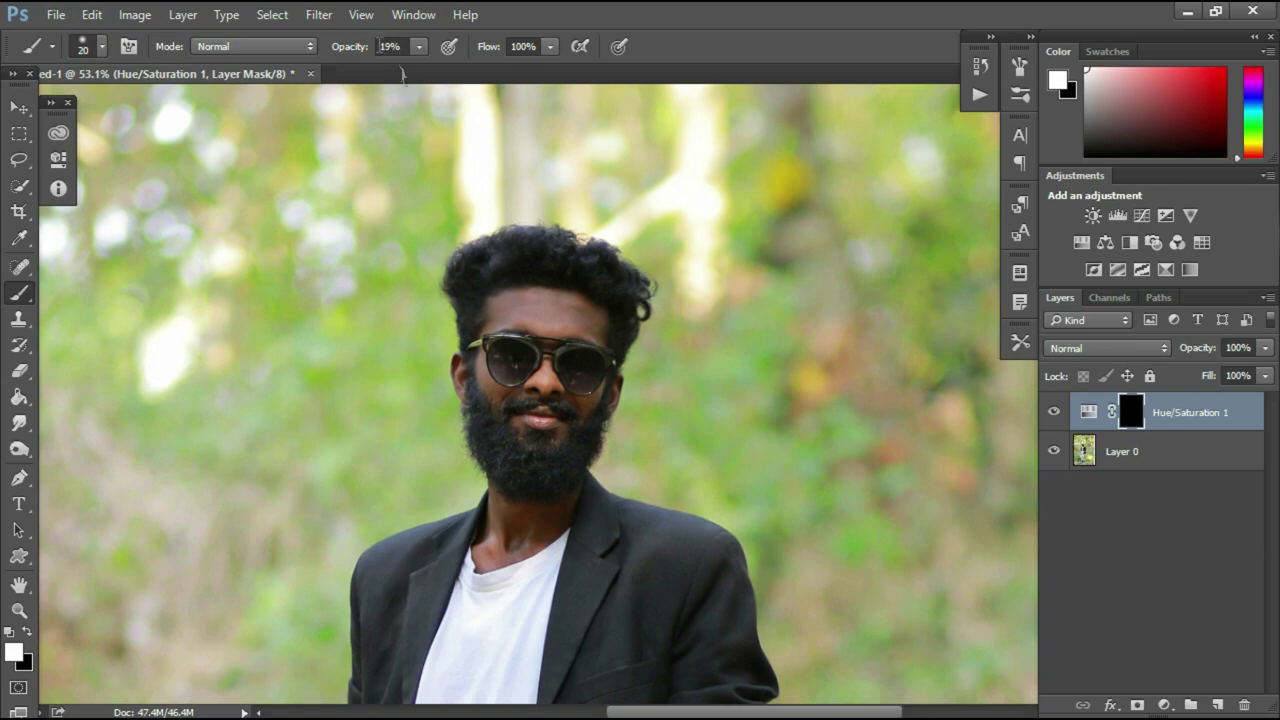
click(419, 47)
drag(485, 68, 560, 73)
scroll(505, 400, up, 5)
scroll(512, 437, up, 1)
key(bracketright)
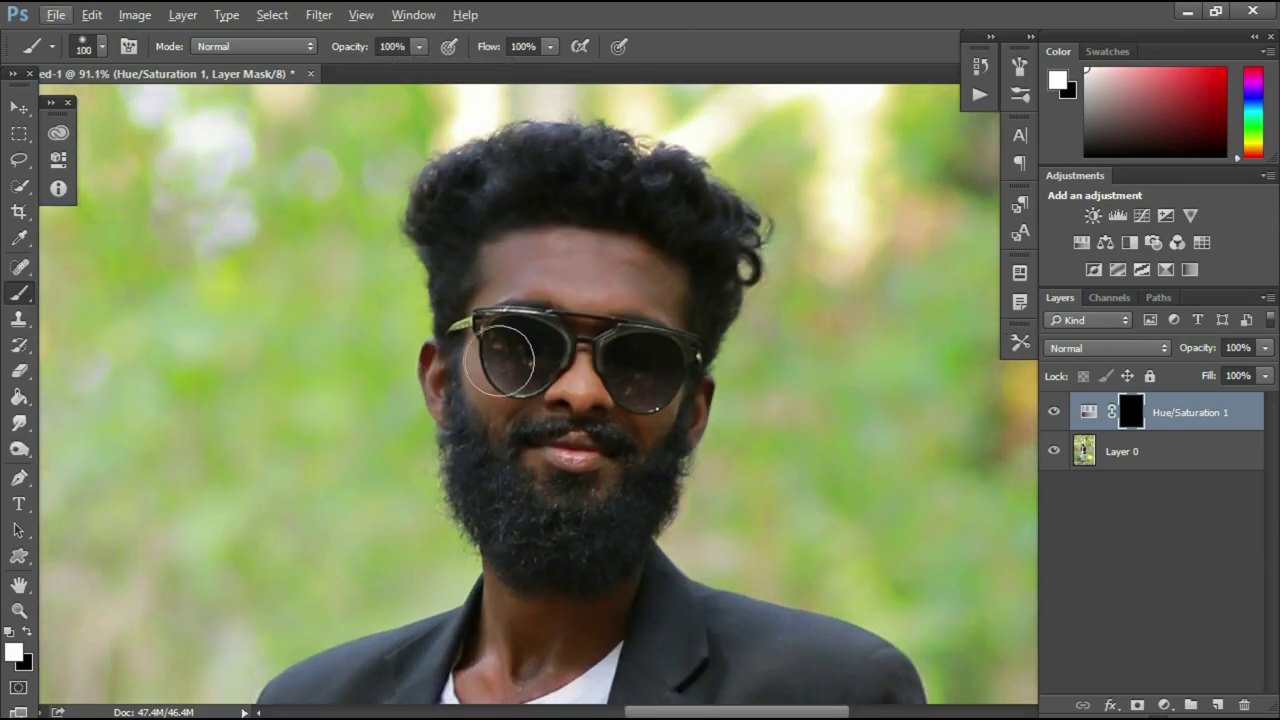
Paint white on the Hue/Saturation mask over the face and neck, using brush sizes 50 and 80
click(606, 486)
key(bracketleft)
key(bracketleft)
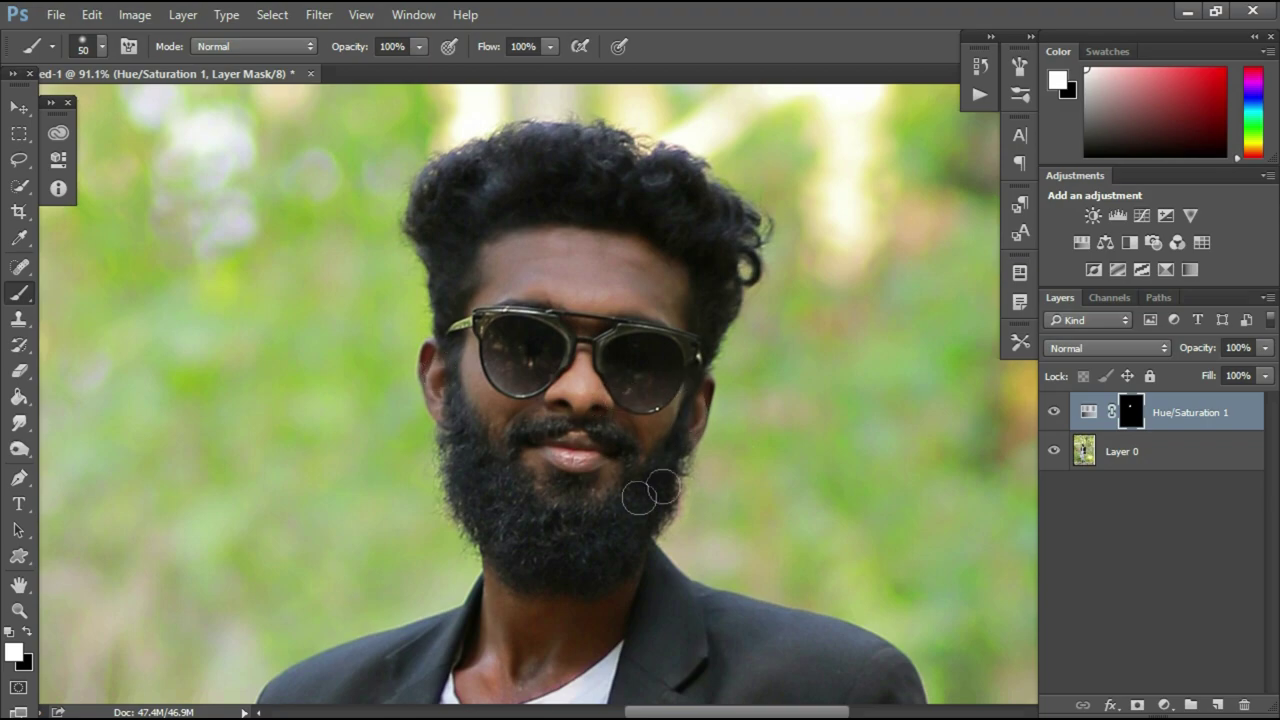
scroll(490, 420, down, 2)
key(bracketright)
key(bracketright)
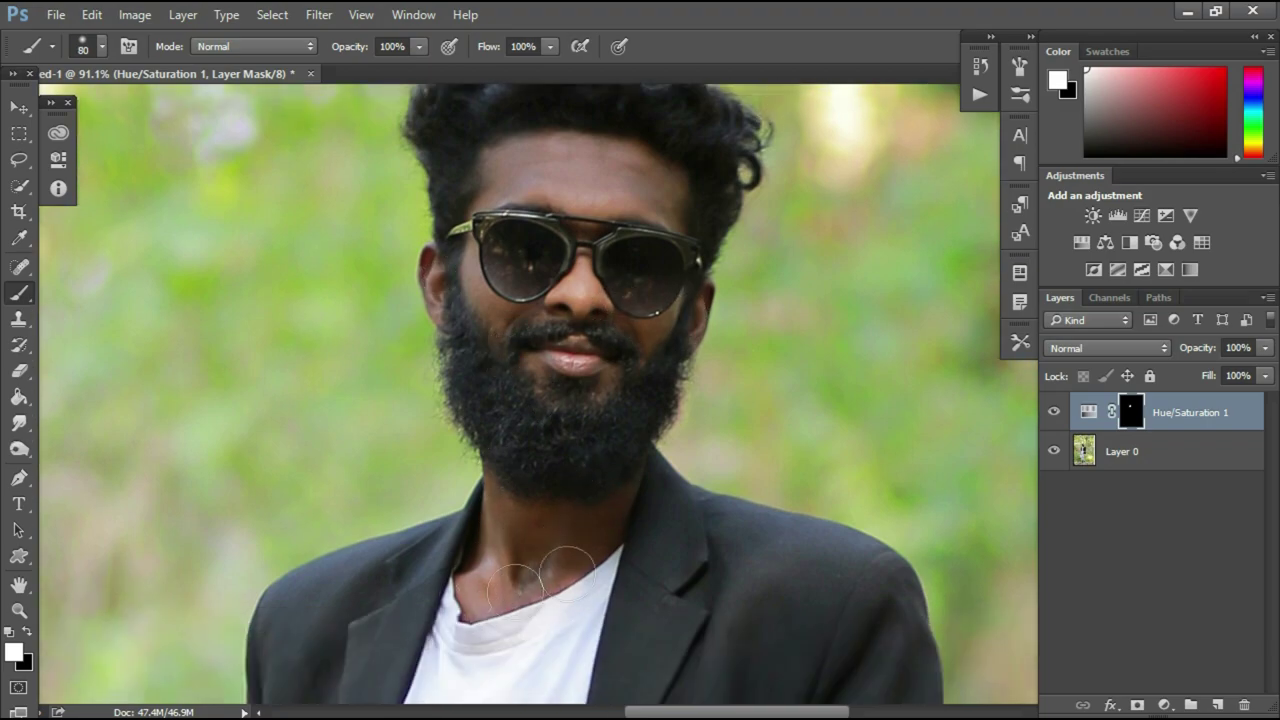
Paint white on the Hue/Saturation mask over both hands and forearms with the size 80 brush
scroll(567, 573, down, 10)
scroll(480, 480, down, 5)
scroll(485, 485, up, 10)
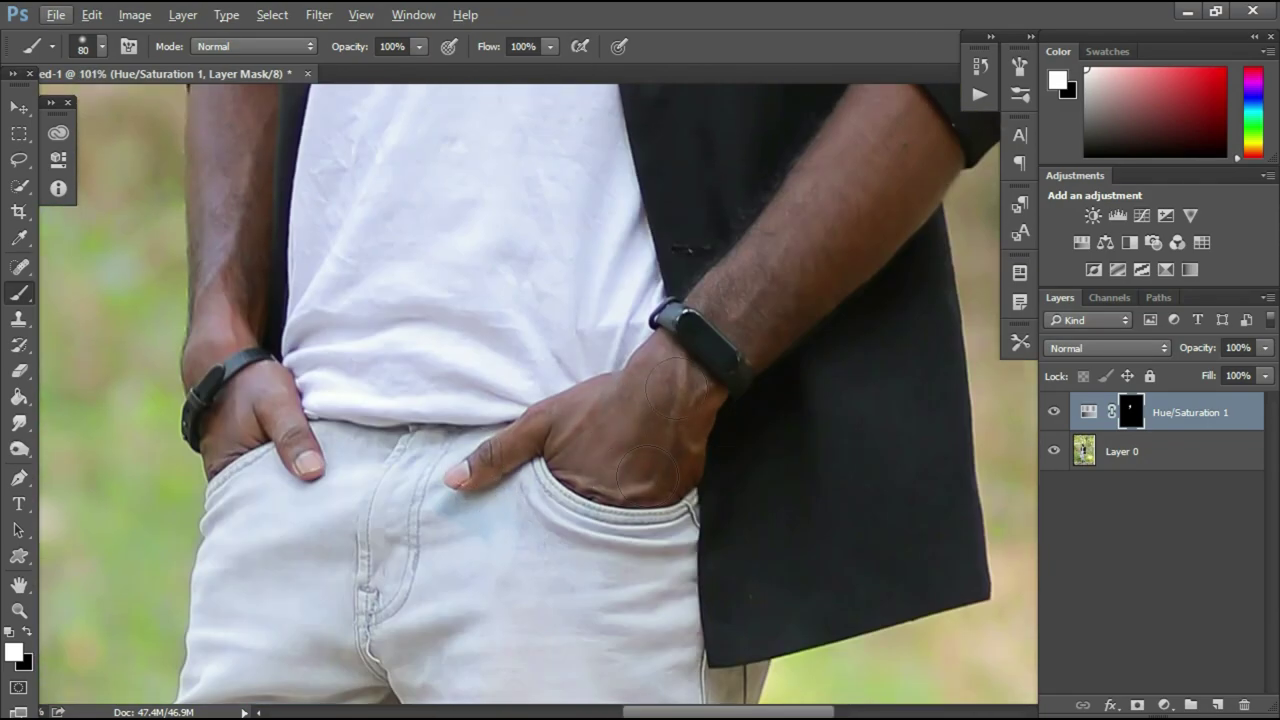
scroll(700, 360, up, 3)
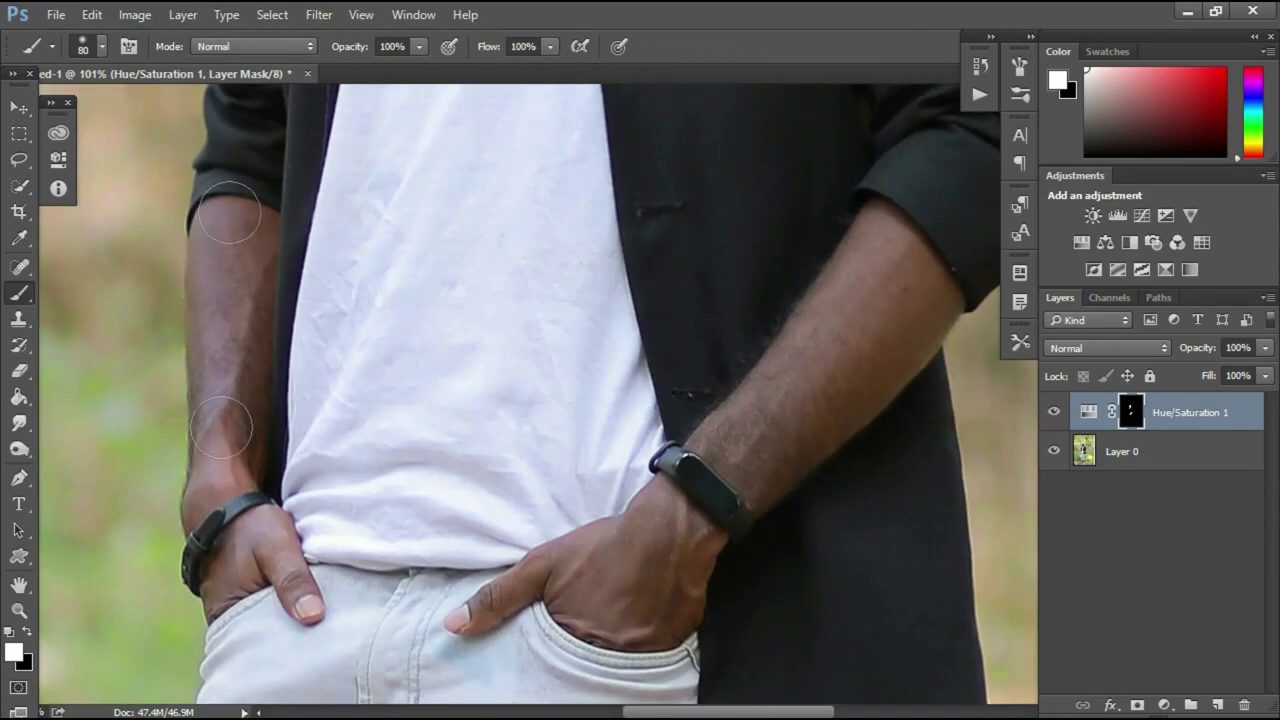
scroll(320, 530, down, 4)
scroll(371, 557, up, 3)
scroll(383, 458, down, 4)
scroll(383, 458, up, 4)
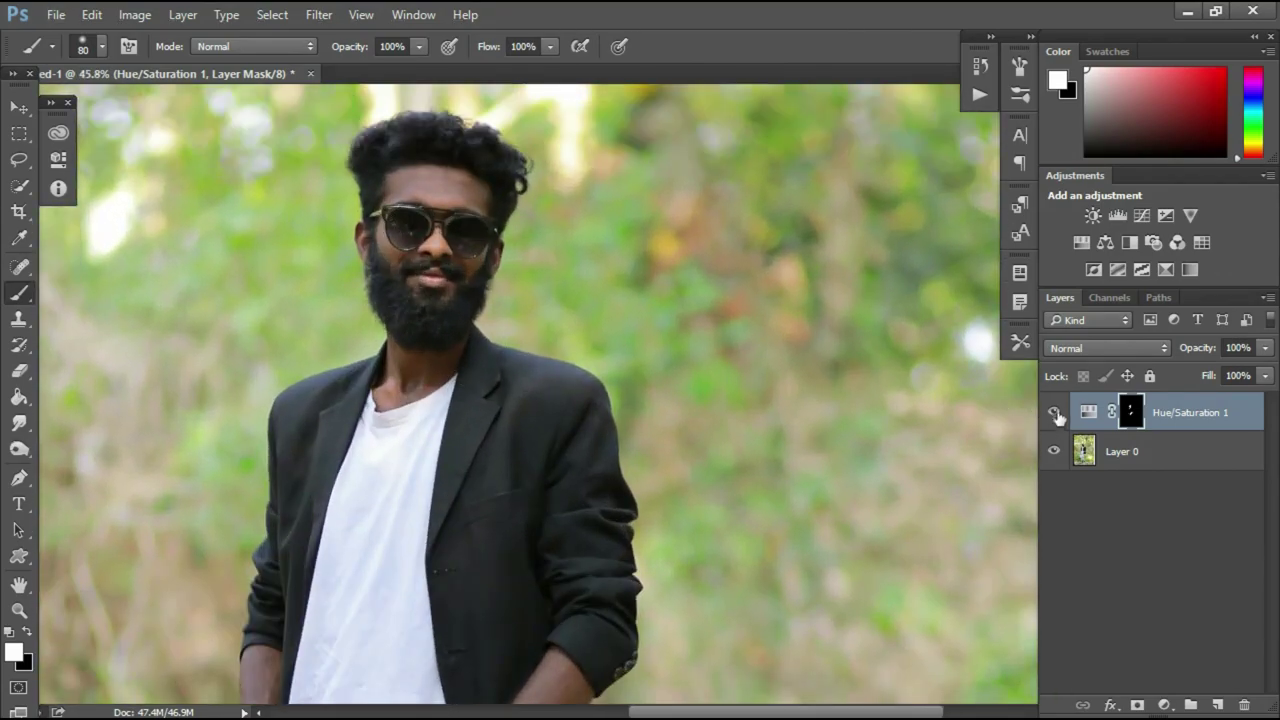
Add a Curves adjustment clipped to the Hue/Saturation layer and bend its curve to retune the skin tones
click(1117, 215)
click(213, 485)
mouse_move(223, 330)
mouse_down()
mouse_move(227, 314)
mouse_move(230, 324)
mouse_up()
click(331, 119)
scroll(730, 544, down, 3)
scroll(730, 544, up, 4)
Compare the skin with and without the clipped Curves adjustment
click(1052, 413)
click(1052, 413)
click(1052, 413)
click(1052, 413)
click(1052, 413)
click(1052, 413)
click(1052, 413)
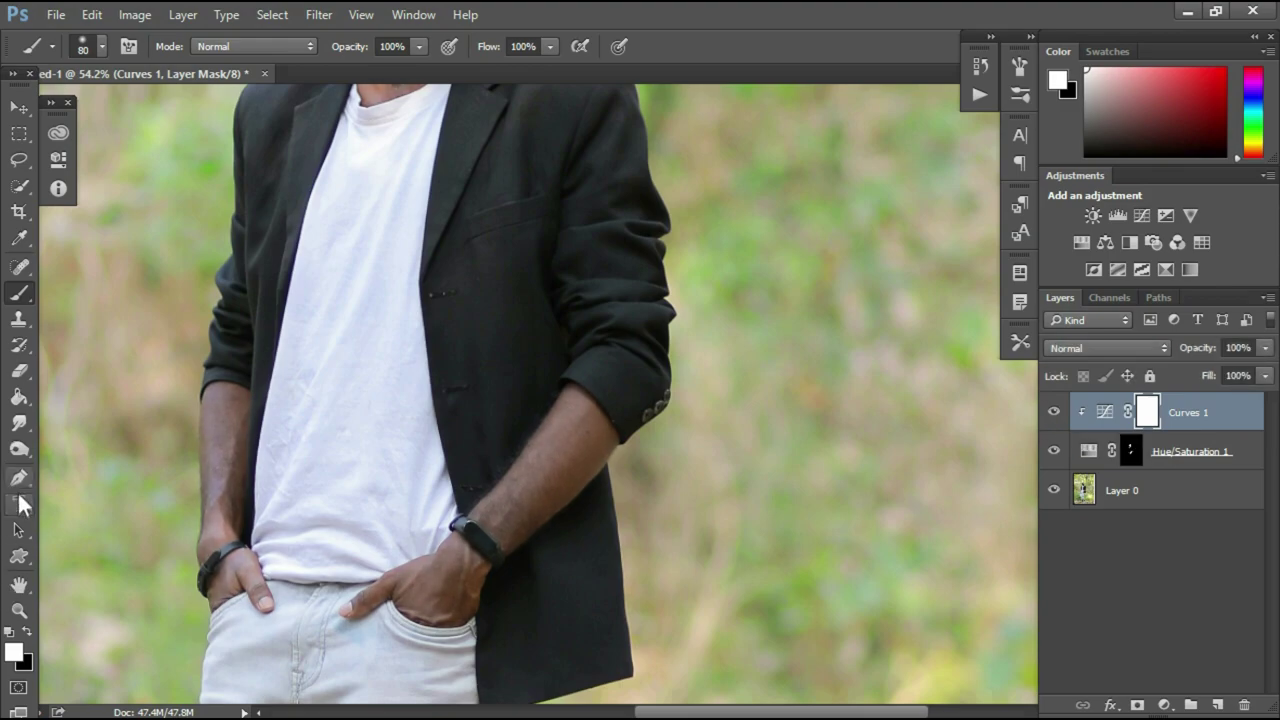
Paint black on the clipped Curves mask around the hands at the trouser pockets
key(x)
scroll(309, 685, up, 2)
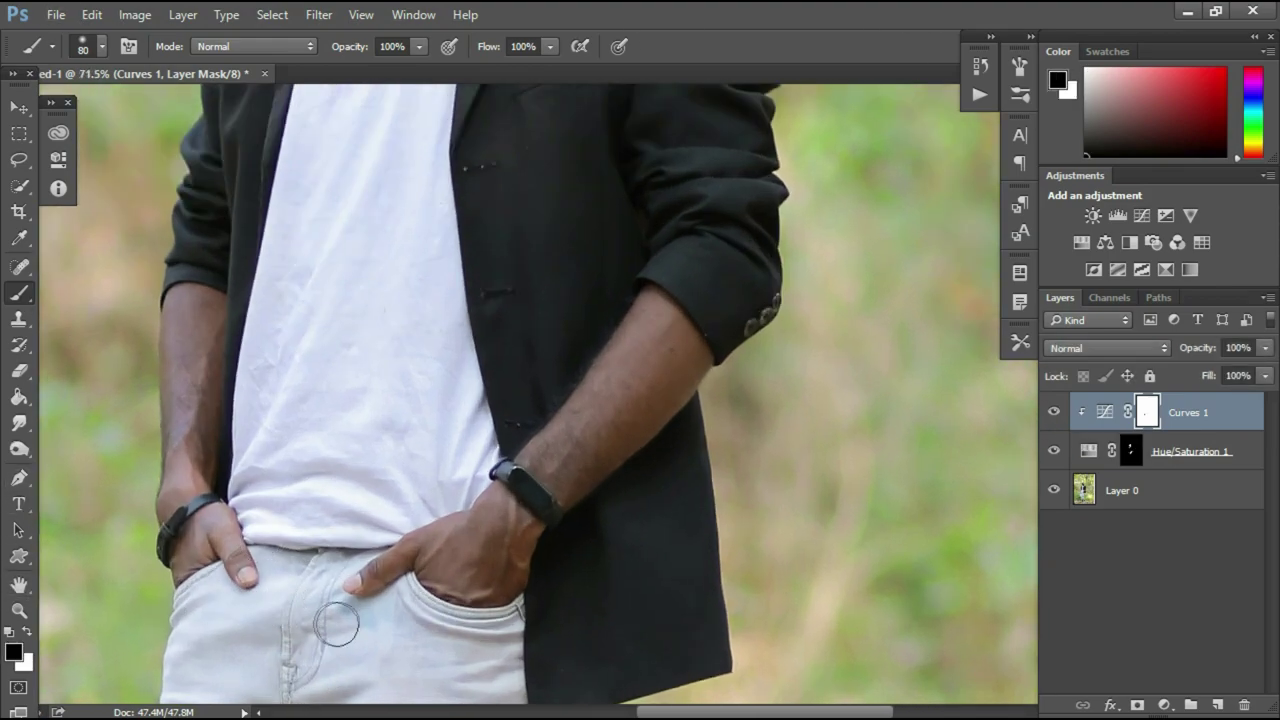
scroll(423, 483, down, 8)
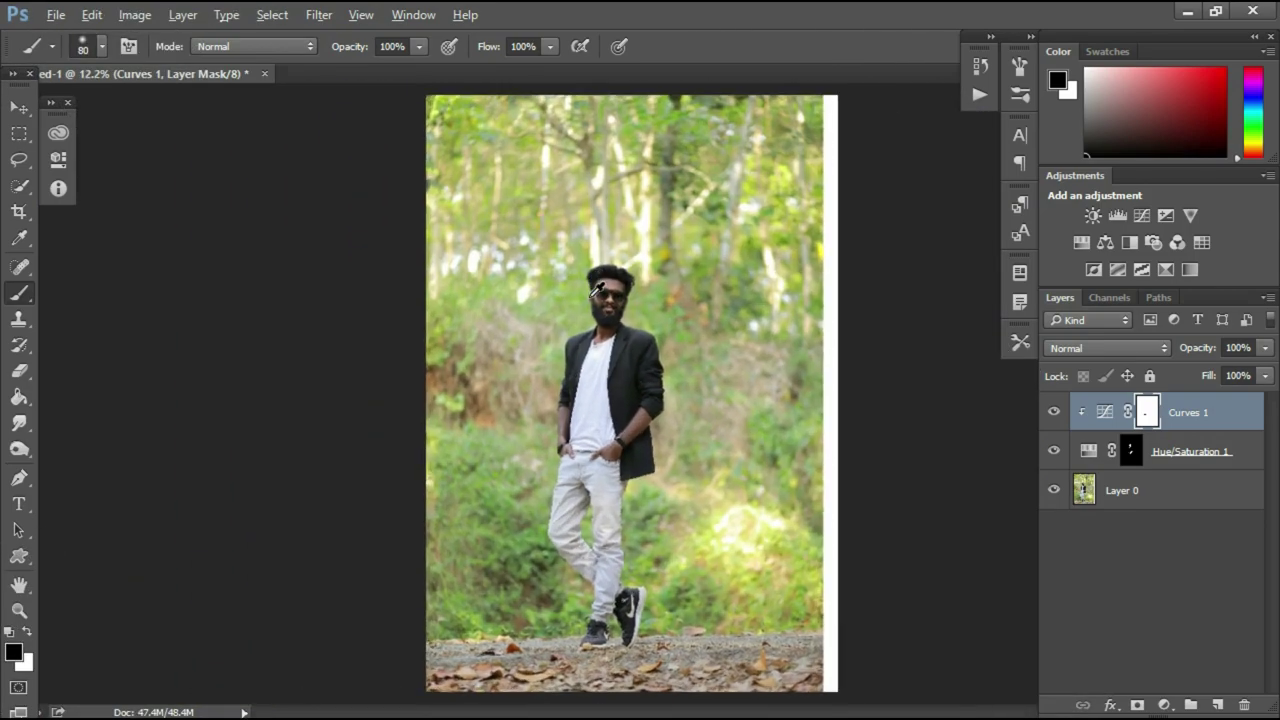
scroll(598, 290, up, 1)
Add a second Curves adjustment that slightly raises the midtones and set its layer opacity to 47%
click(1141, 215)
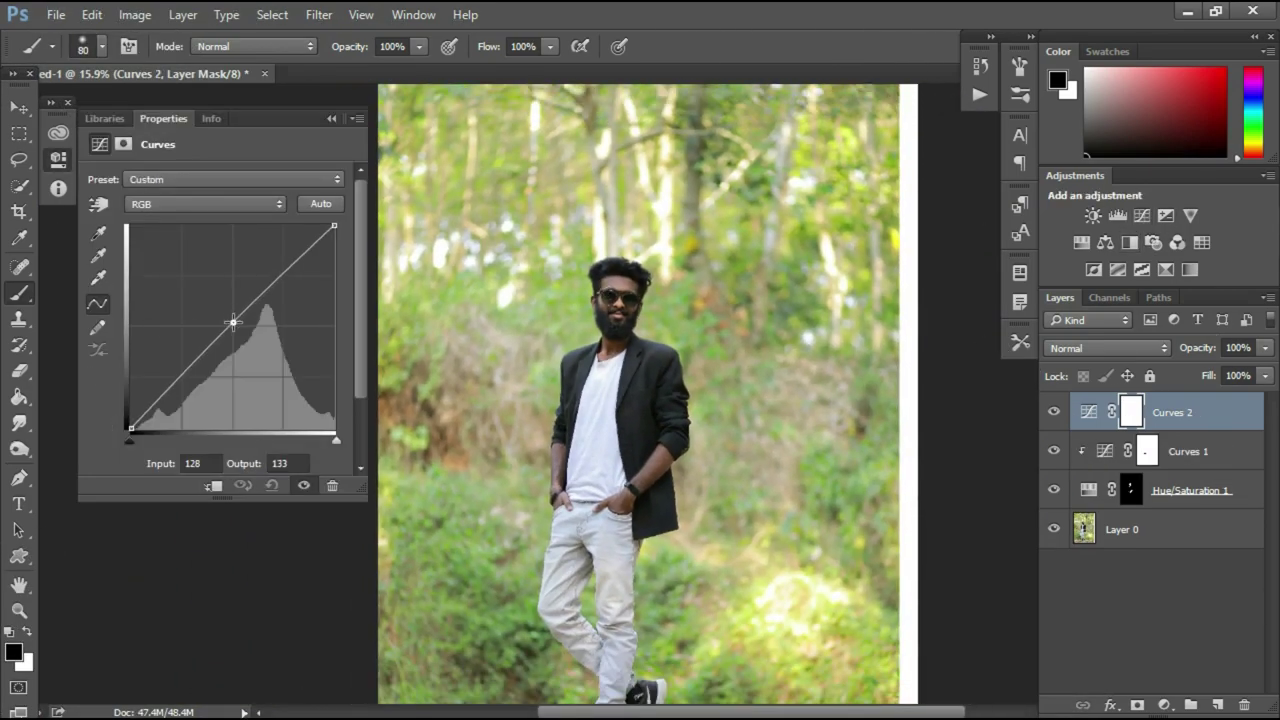
click(230, 319)
click(331, 118)
scroll(339, 229, down, 1)
click(1054, 414)
click(1054, 414)
drag(1265, 347, 1228, 375)
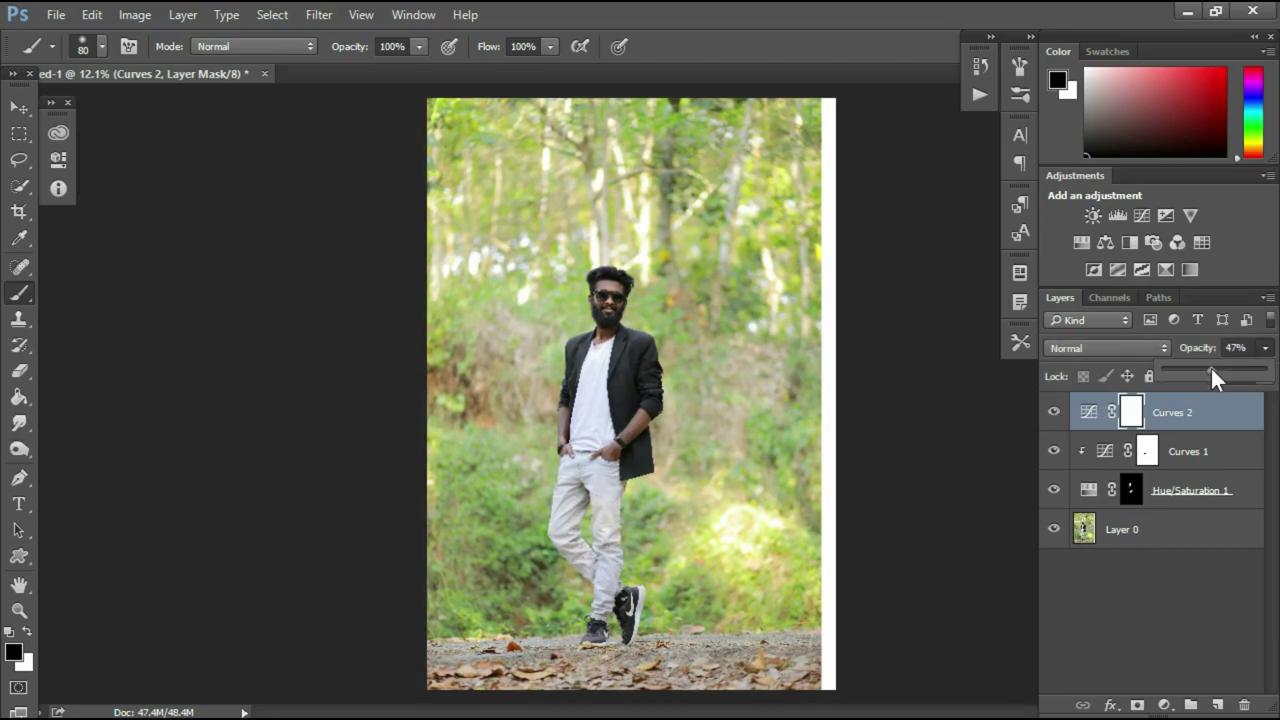
Add a third Curves adjustment that lifts the midtones and invert its mask to black
click(1163, 705)
click(1008, 362)
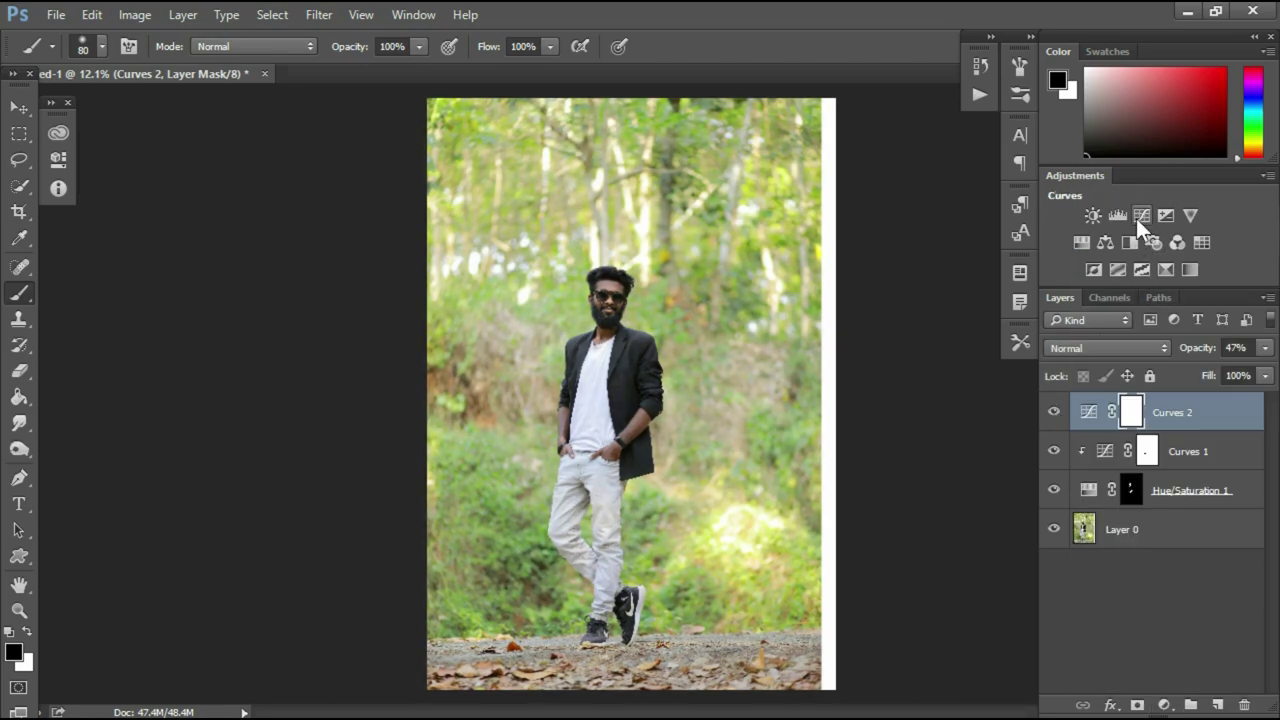
click(1140, 216)
drag(251, 331, 234, 309)
click(329, 120)
key(ctrl+i)
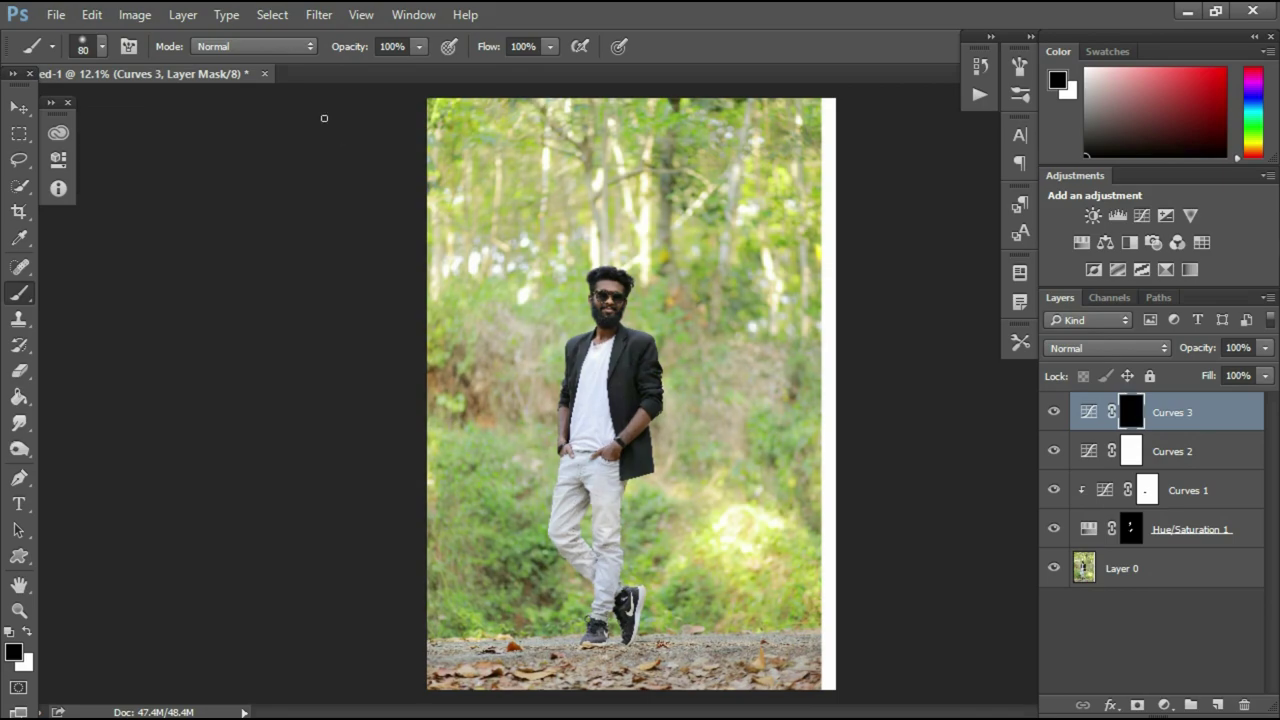
Enlarge the brush and paint white on the Curves 3 mask over the man and the central area
scroll(636, 330, up, 3)
key(])
key(])
key(])
key(])
key(])
key(])
key(])
key(])
key(])
key(])
key(])
key(])
key(])
key(])
key(])
key(])
key(])
key(])
key(])
key(])
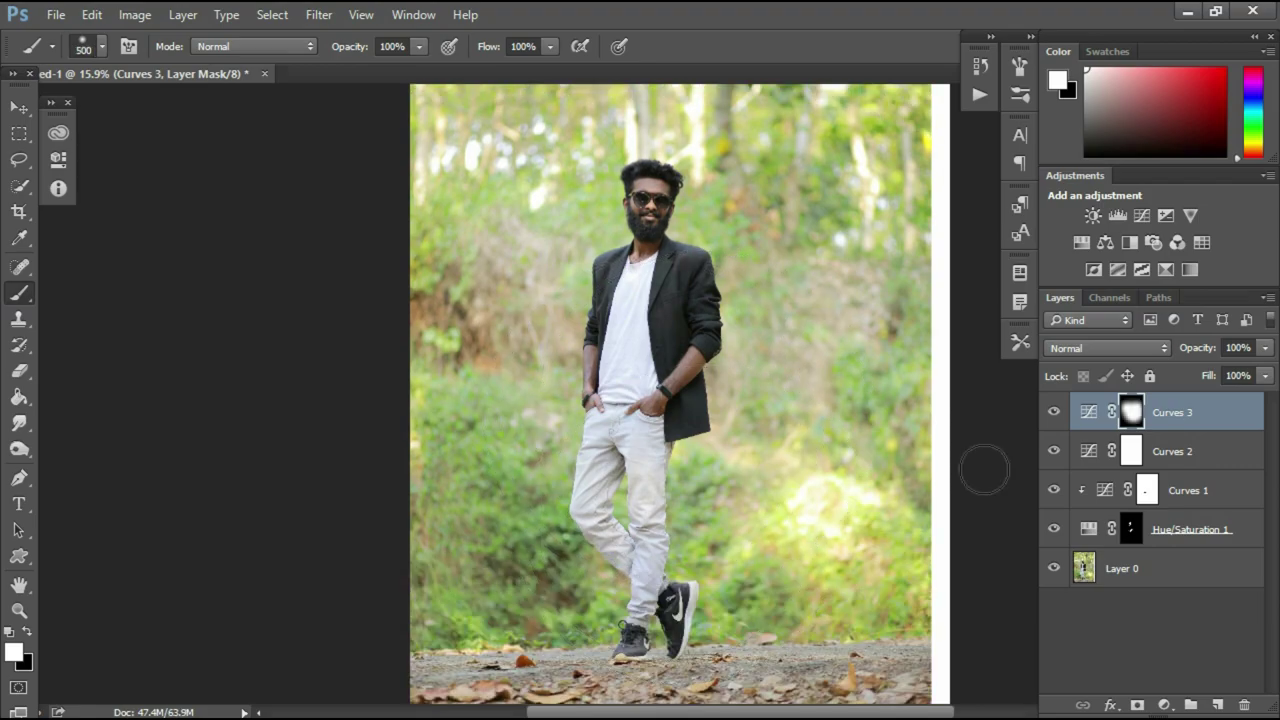
Compare the photo with and without Curves 3 and set its layer opacity to 73%
click(1053, 412)
click(1054, 412)
key(ctrl+minus)
click(1265, 347)
drag(1243, 370, 1236, 368)
Clean up the remaining spots on the face and shirt on Layer 0 with the Spot Healing Brush
scroll(627, 287, up, 20)
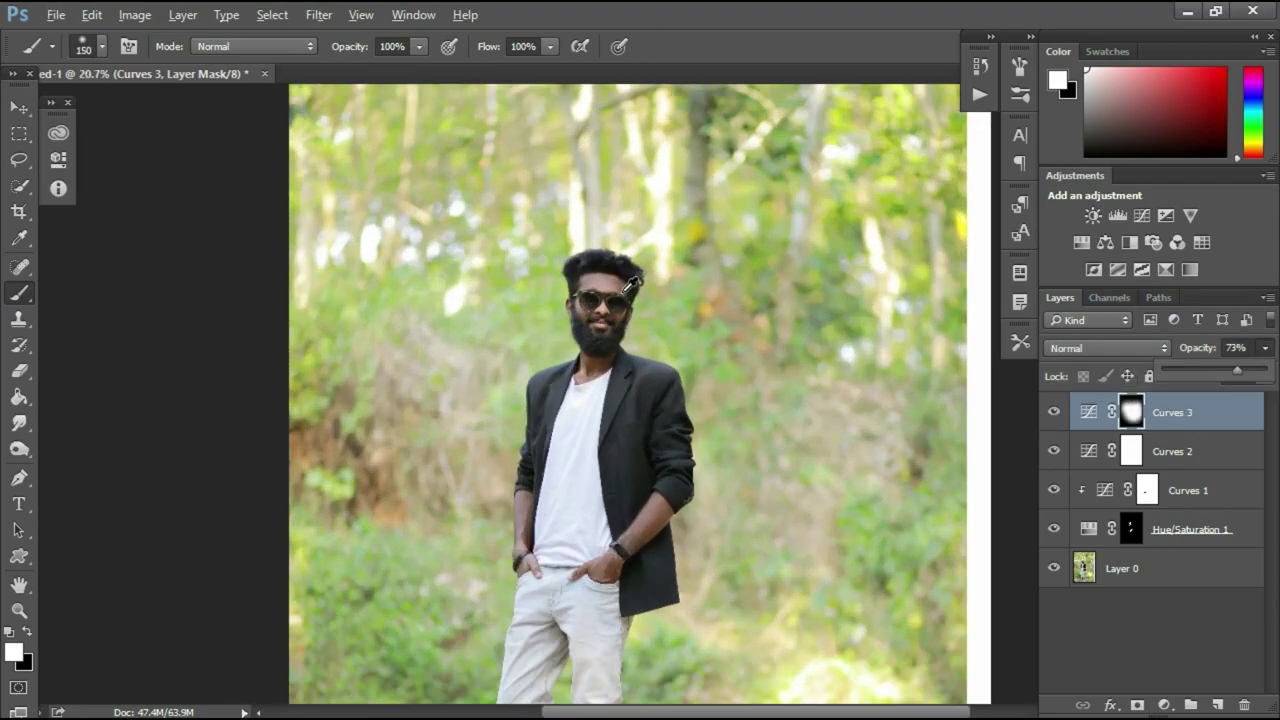
click(1122, 568)
key(j)
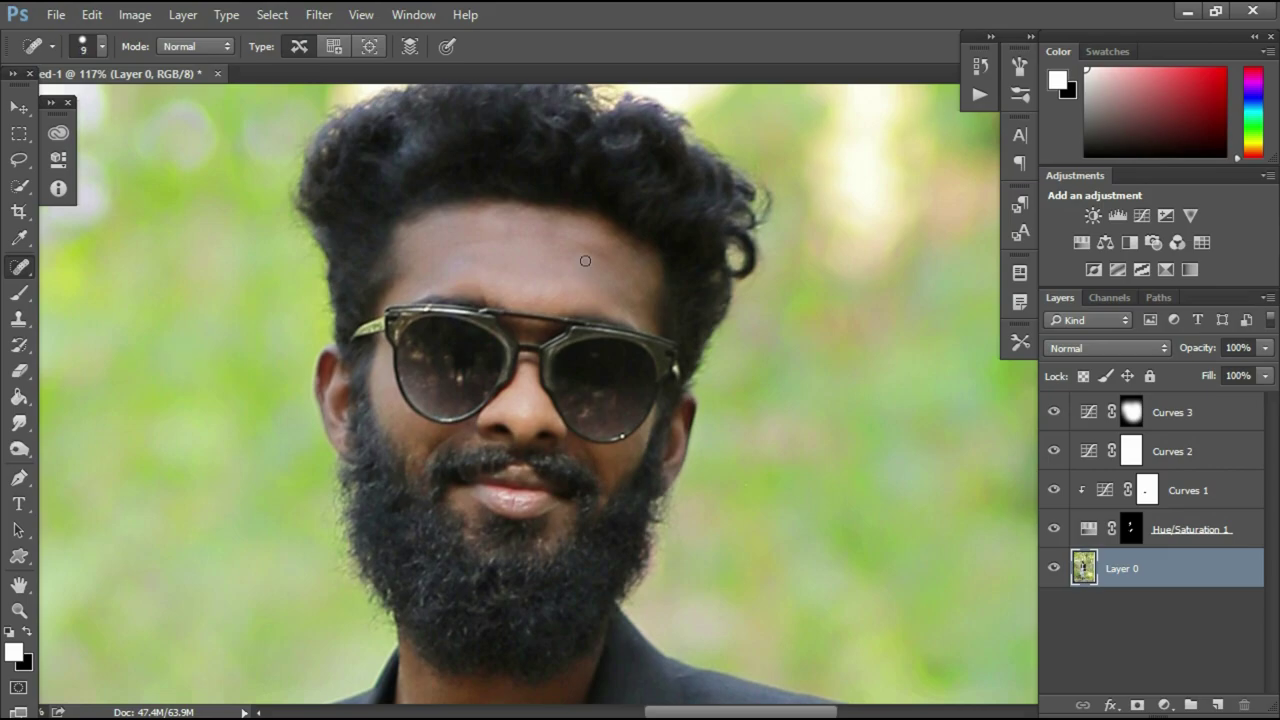
scroll(630, 291, down, 10)
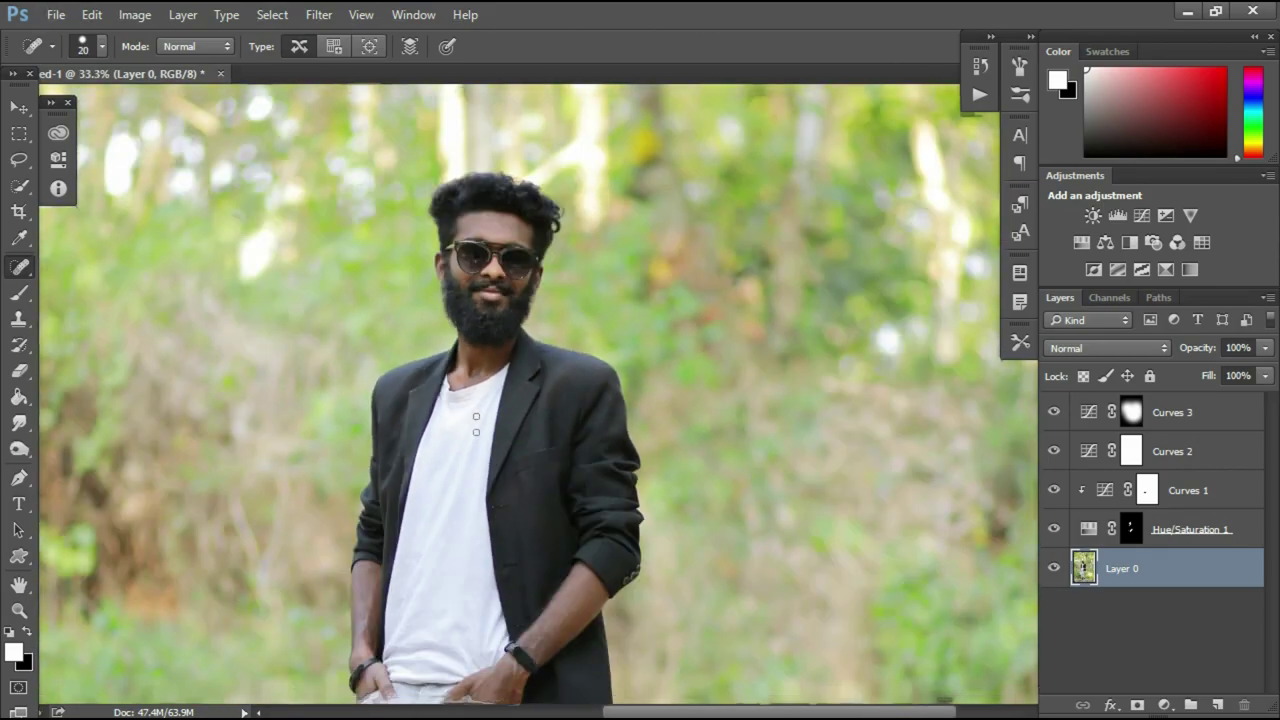
scroll(483, 449, down, 5)
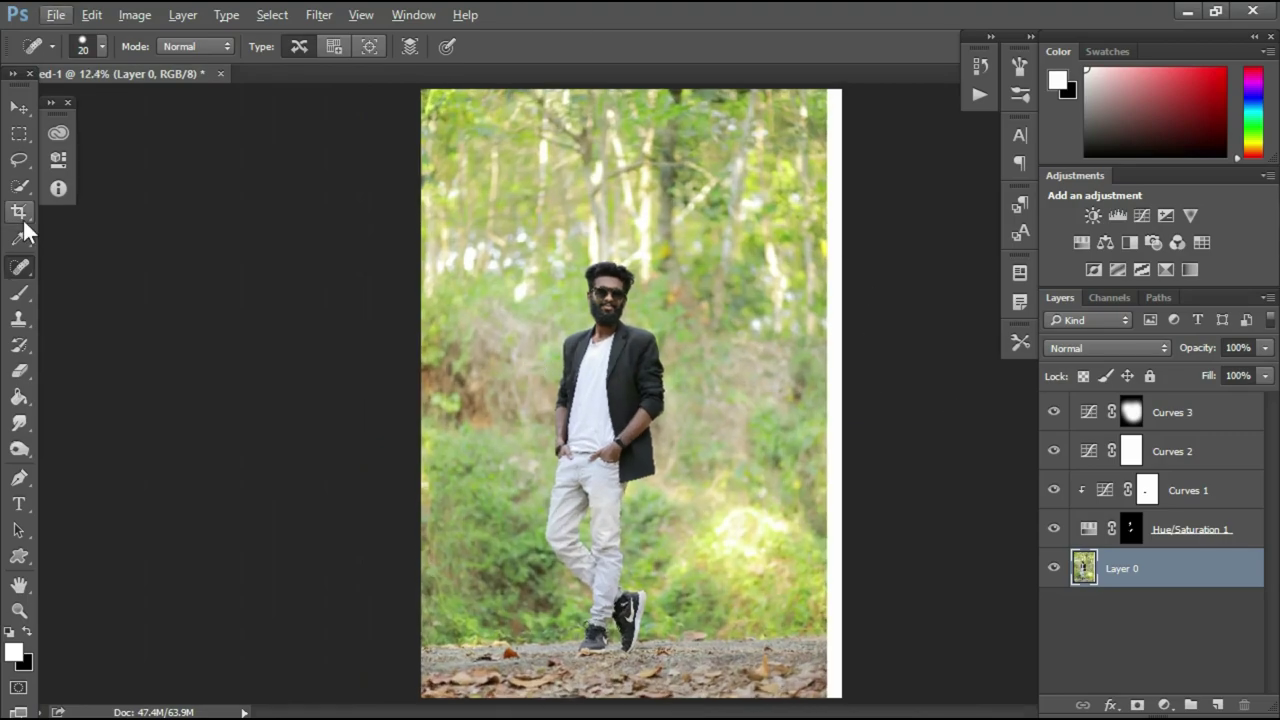
Crop away the white strip along the photo's right edge
click(19, 213)
drag(838, 392, 830, 394)
click(826, 46)
Trim the thin remaining border off the photo's right edge with a second crop and check the whole image
scroll(811, 369, up, 3)
click(19, 186)
click(19, 212)
scroll(870, 423, up, 9)
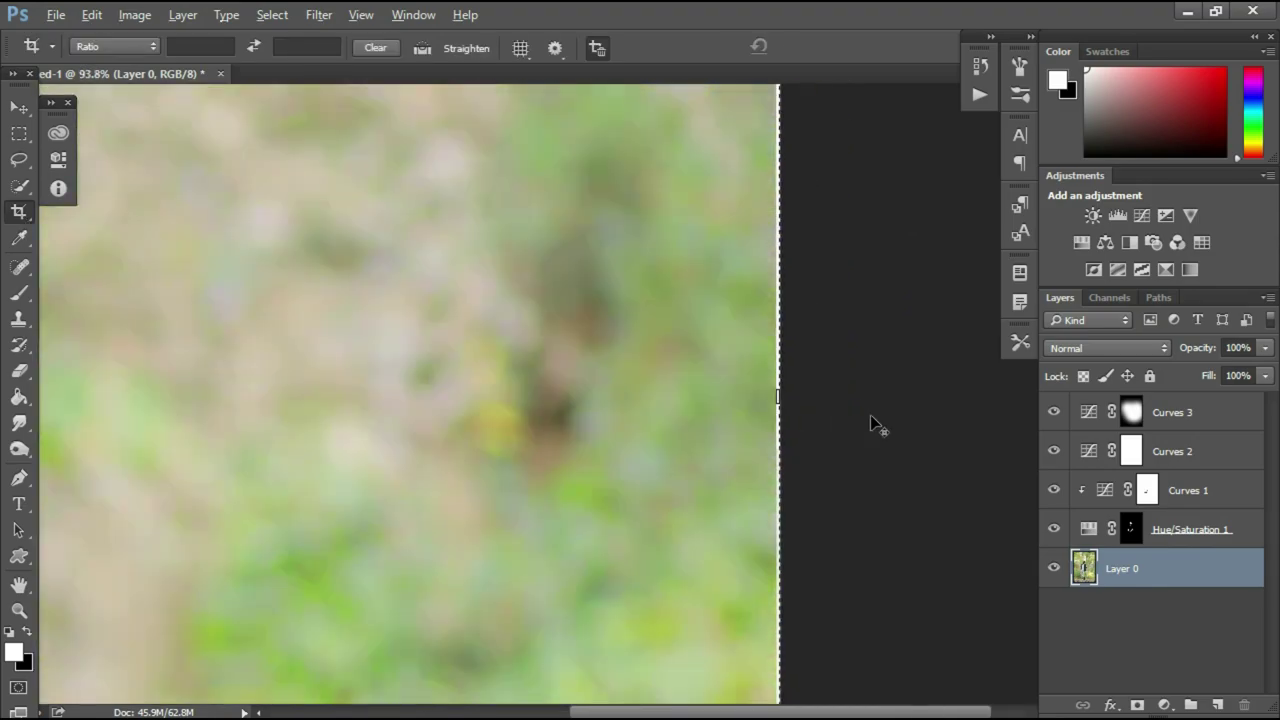
scroll(872, 425, up, 2)
drag(663, 374, 662, 376)
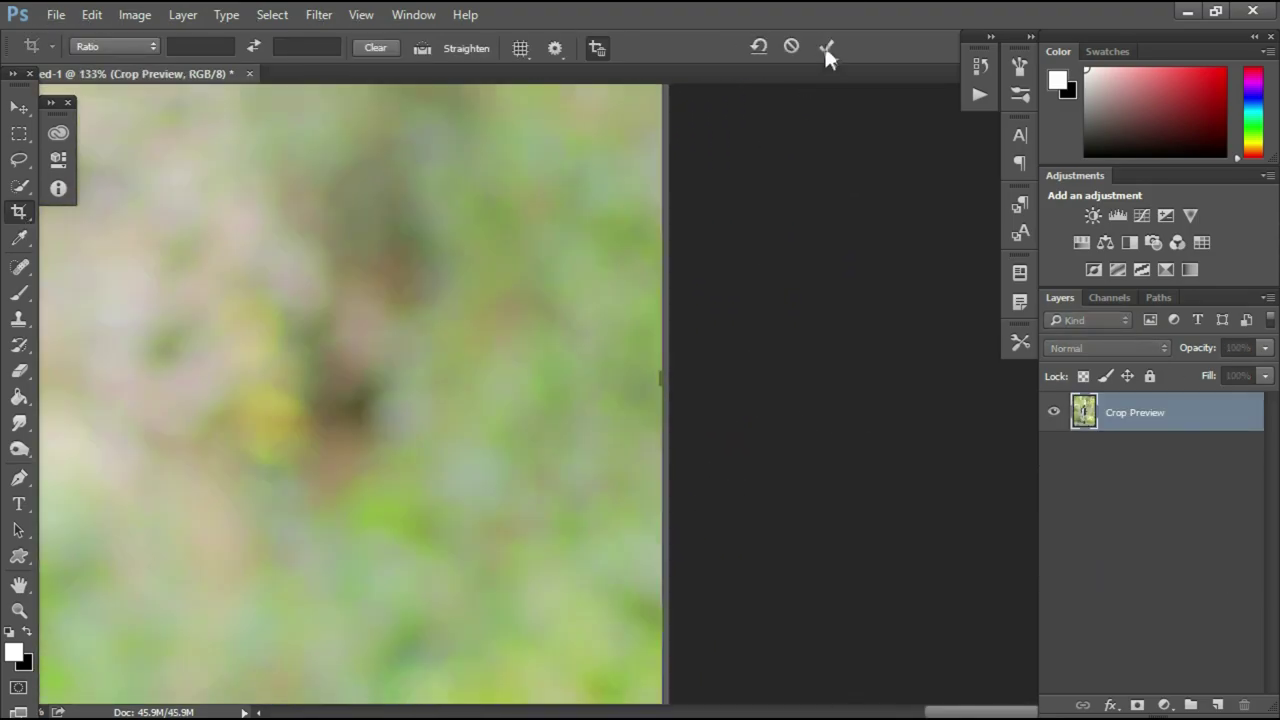
click(826, 46)
scroll(770, 163, down, 9)
scroll(617, 269, up, 7)
scroll(610, 277, down, 5)
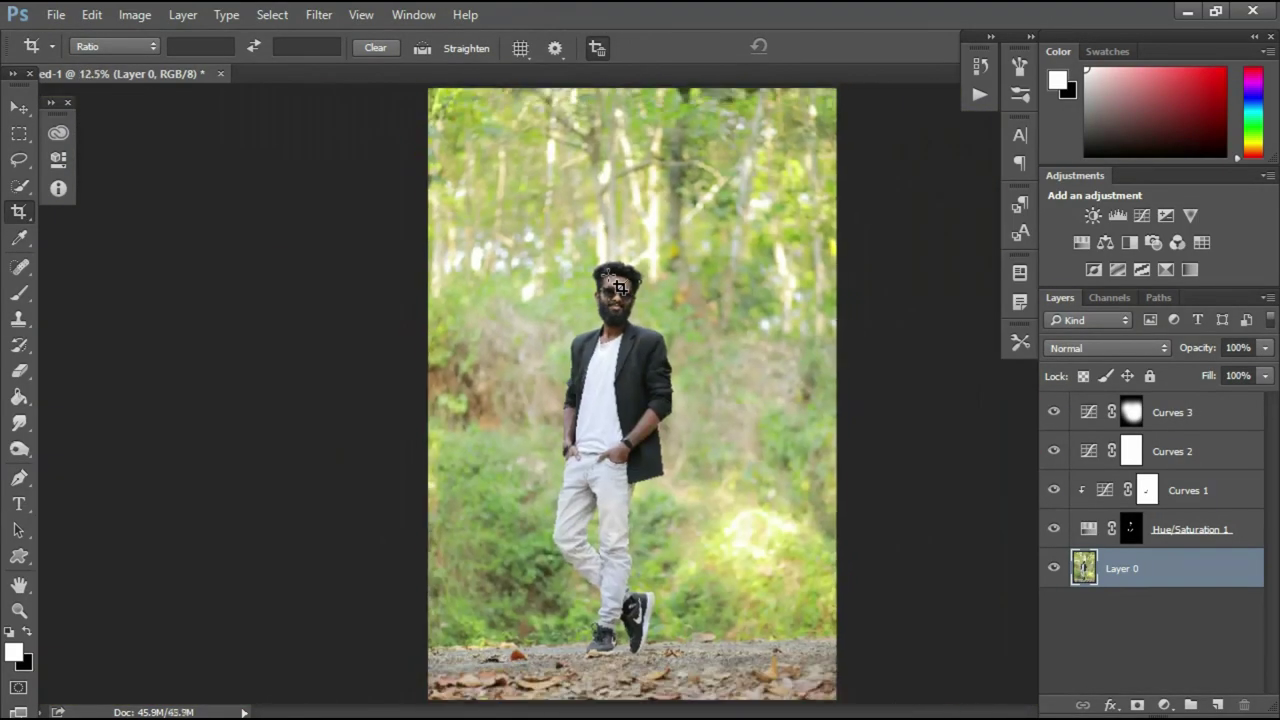
Add a Levels adjustment above Layer 0 and lower its white output level to 232
scroll(617, 288, up, 1)
click(1117, 215)
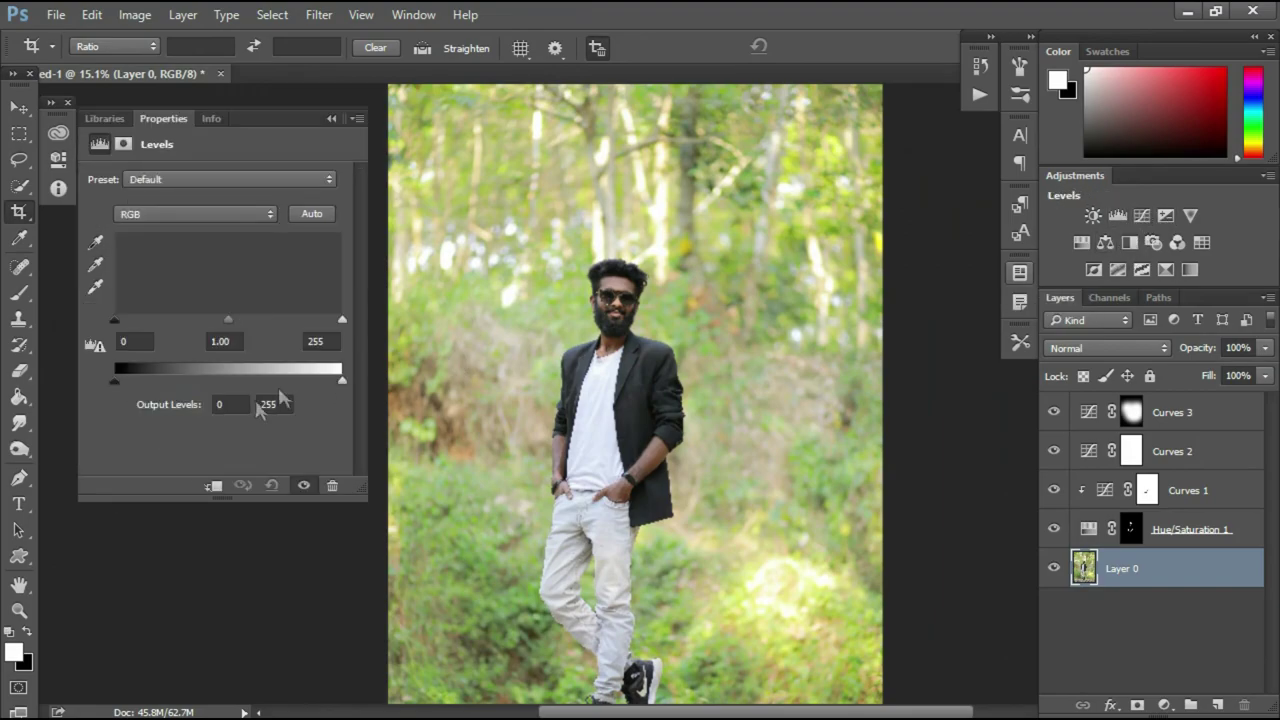
drag(342, 380, 321, 380)
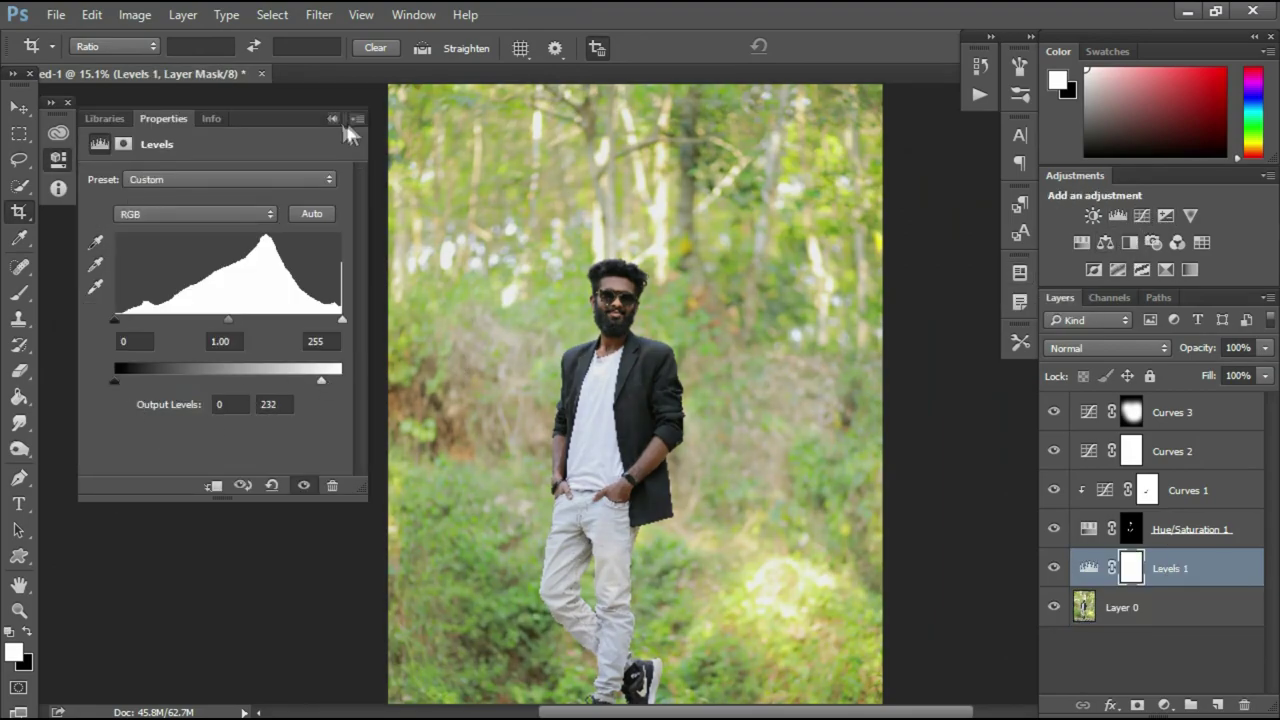
click(331, 118)
Invert the Levels mask to black and paint white with the brush over the man's face
key(ctrl+i)
click(19, 293)
scroll(599, 312, up, 5)
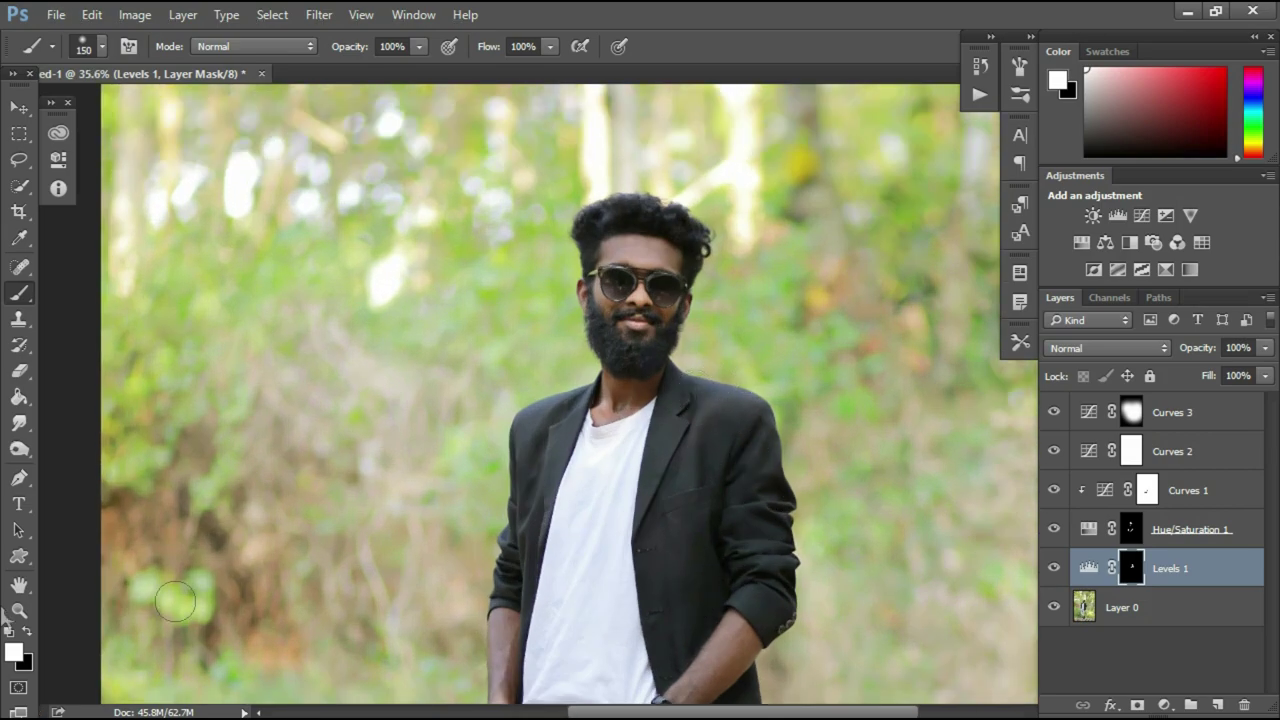
Paint white on the Levels 1 mask over the man's shirt, neck, arms, hands and light jeans
drag(586, 414, 536, 628)
scroll(570, 500, down, 3)
mouse_move(572, 439)
mouse_down()
mouse_move(614, 423)
mouse_move(630, 525)
mouse_up()
drag(655, 270, 585, 288)
scroll(560, 440, down, 3)
drag(531, 474, 508, 622)
scroll(531, 429, down, 2)
drag(531, 429, 547, 484)
scroll(595, 591, down, 2)
scroll(889, 491, down, 5)
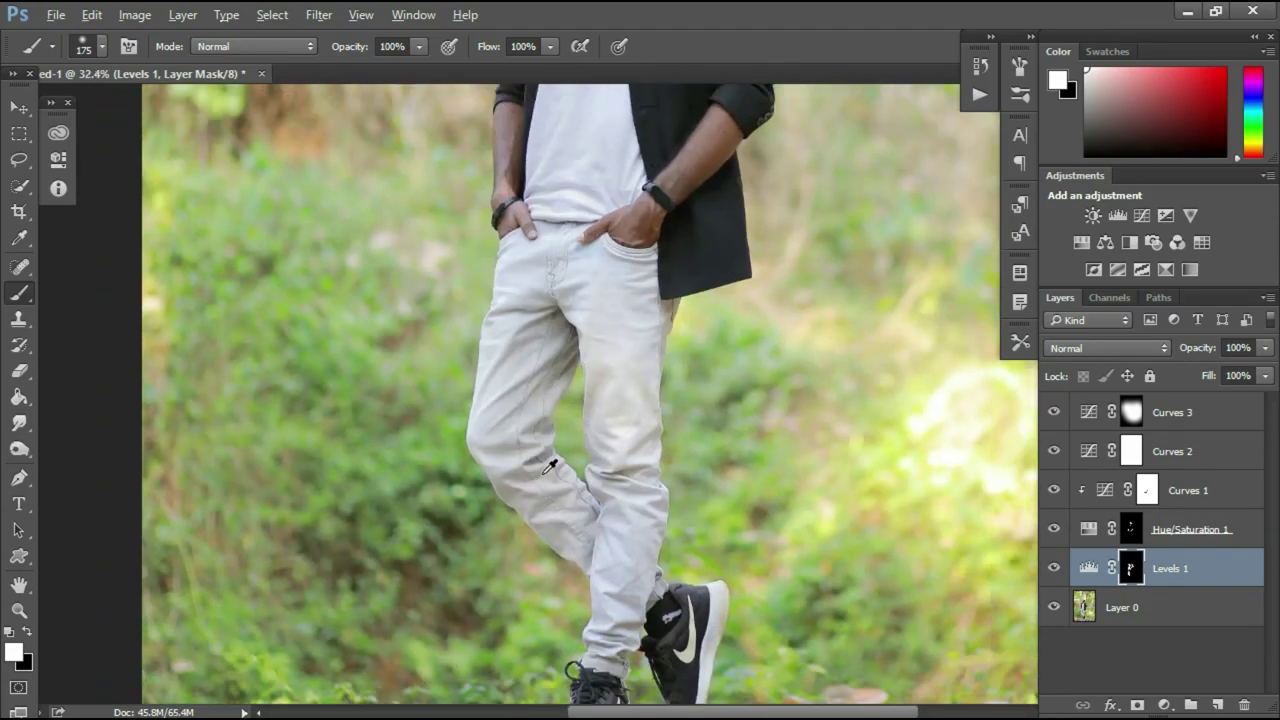
Compare the photo with Levels 1 hidden and shown, and lower that layer's opacity to 41%
click(1053, 568)
click(1058, 570)
click(1055, 570)
click(1054, 568)
scroll(615, 279, down, 1)
scroll(620, 270, up, 1)
click(1265, 347)
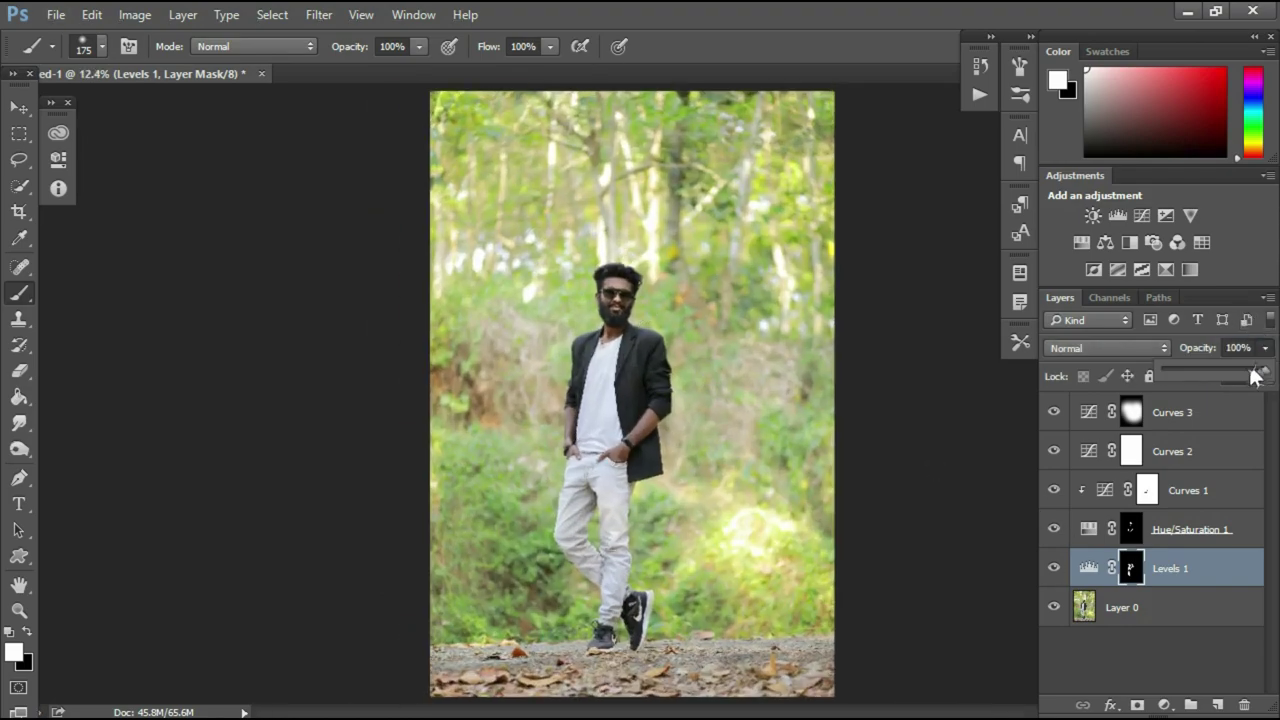
click(1166, 704)
click(1172, 690)
click(206, 202)
click(194, 240)
drag(215, 243, 307, 245)
click(295, 227)
text(0)
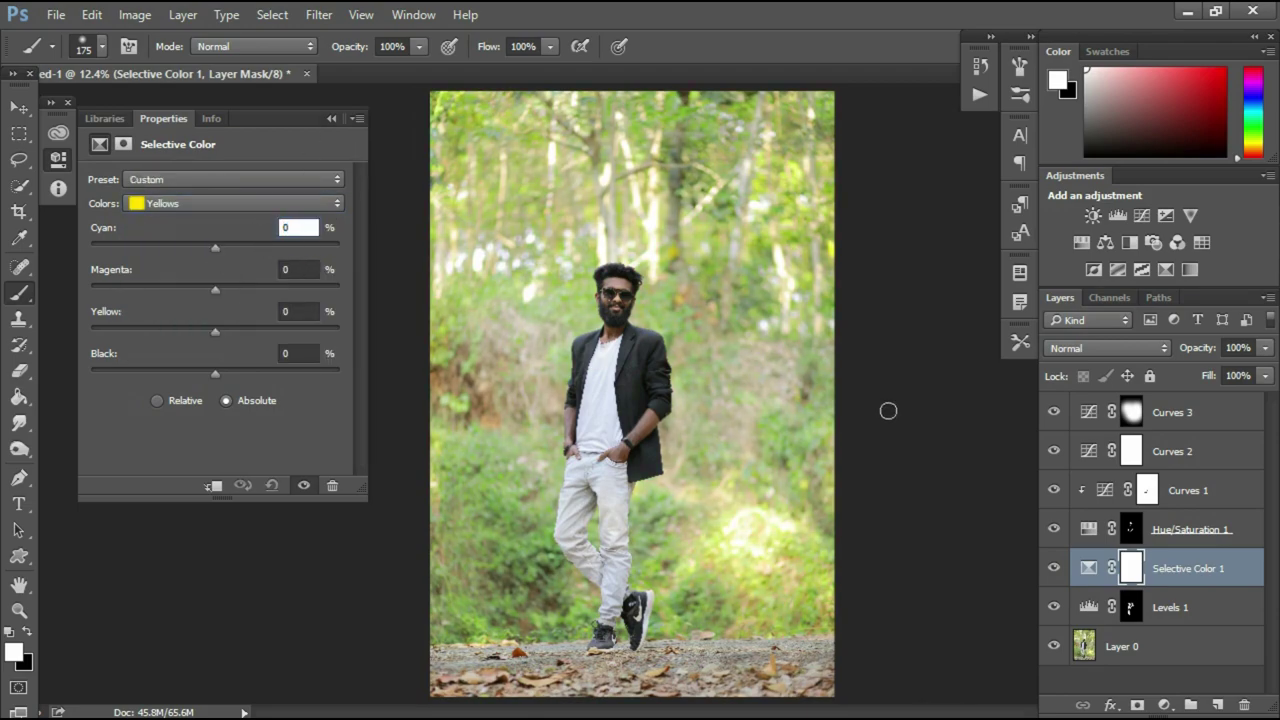
click(332, 118)
key(Delete)
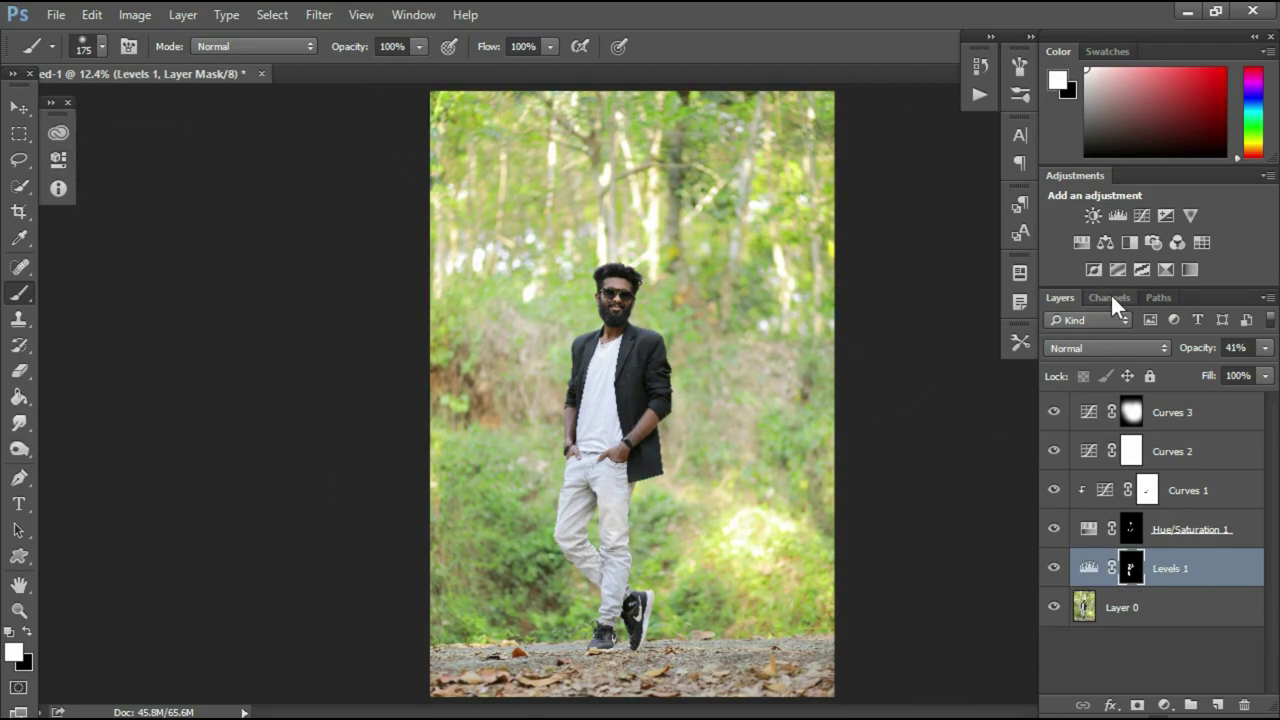
Add a Hue/Saturation adjustment above Curves 3, slightly shift a single colour range, and inspect the effect on the photo
click(1167, 420)
click(1086, 244)
click(185, 205)
click(156, 244)
mouse_move(223, 289)
mouse_down()
mouse_move(267, 299)
mouse_move(120, 299)
mouse_move(229, 302)
mouse_up()
drag(252, 400, 256, 401)
click(331, 119)
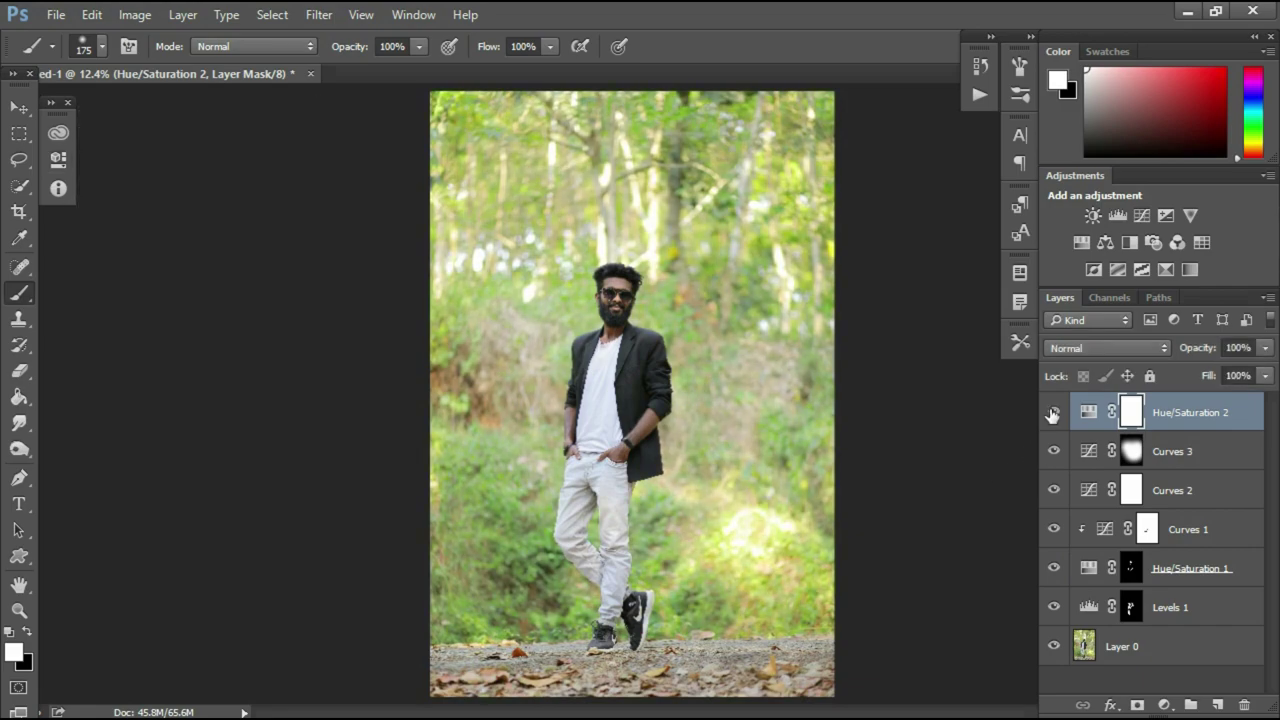
scroll(669, 265, up, 5)
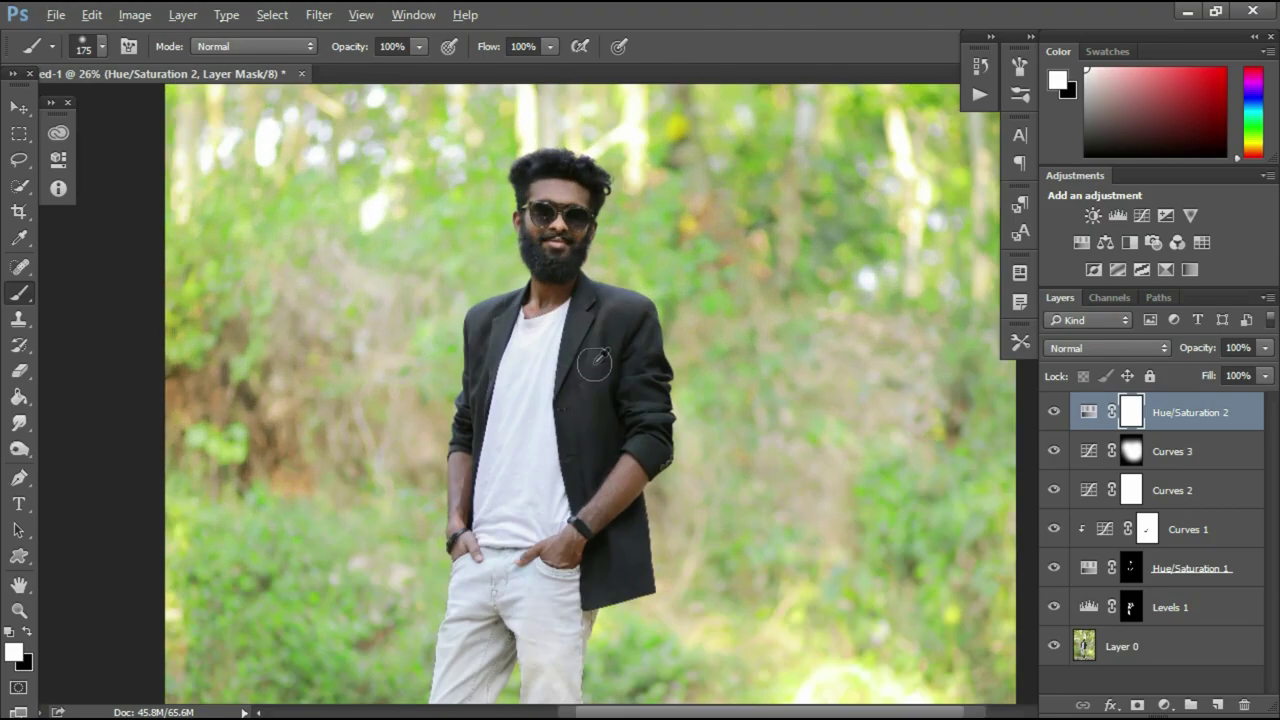
scroll(548, 349, down, 5)
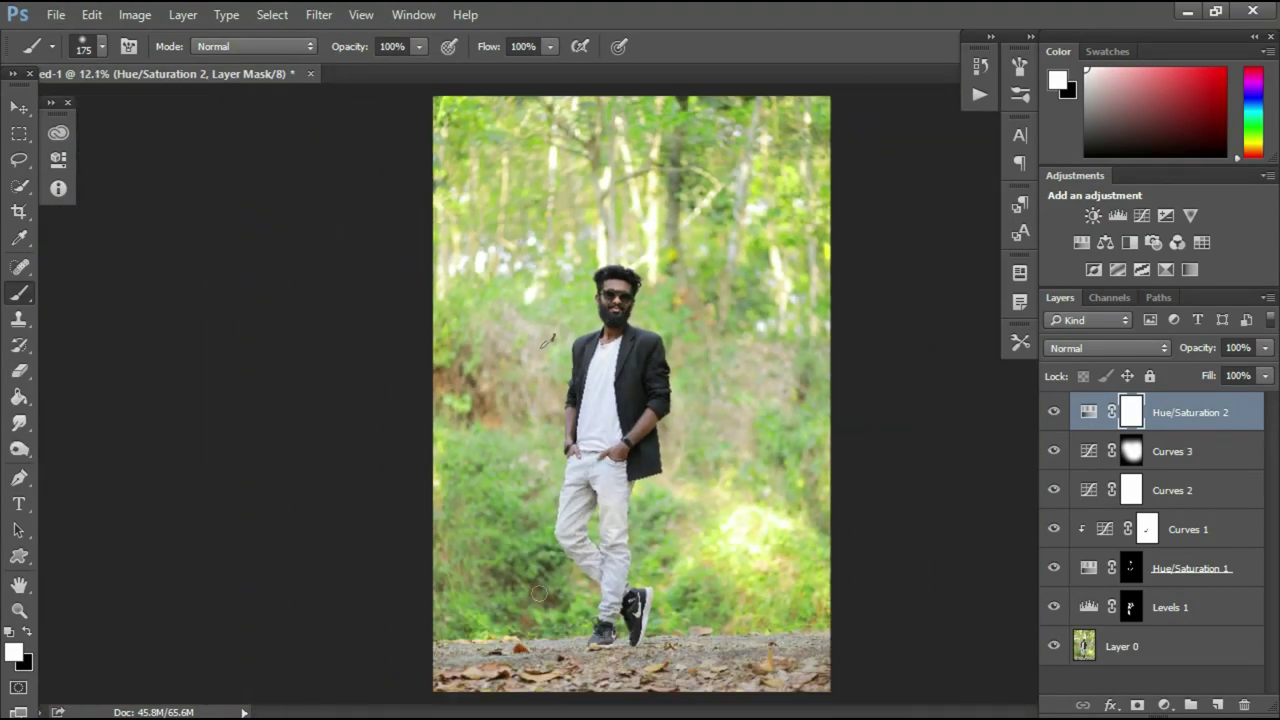
scroll(612, 620, down, 2)
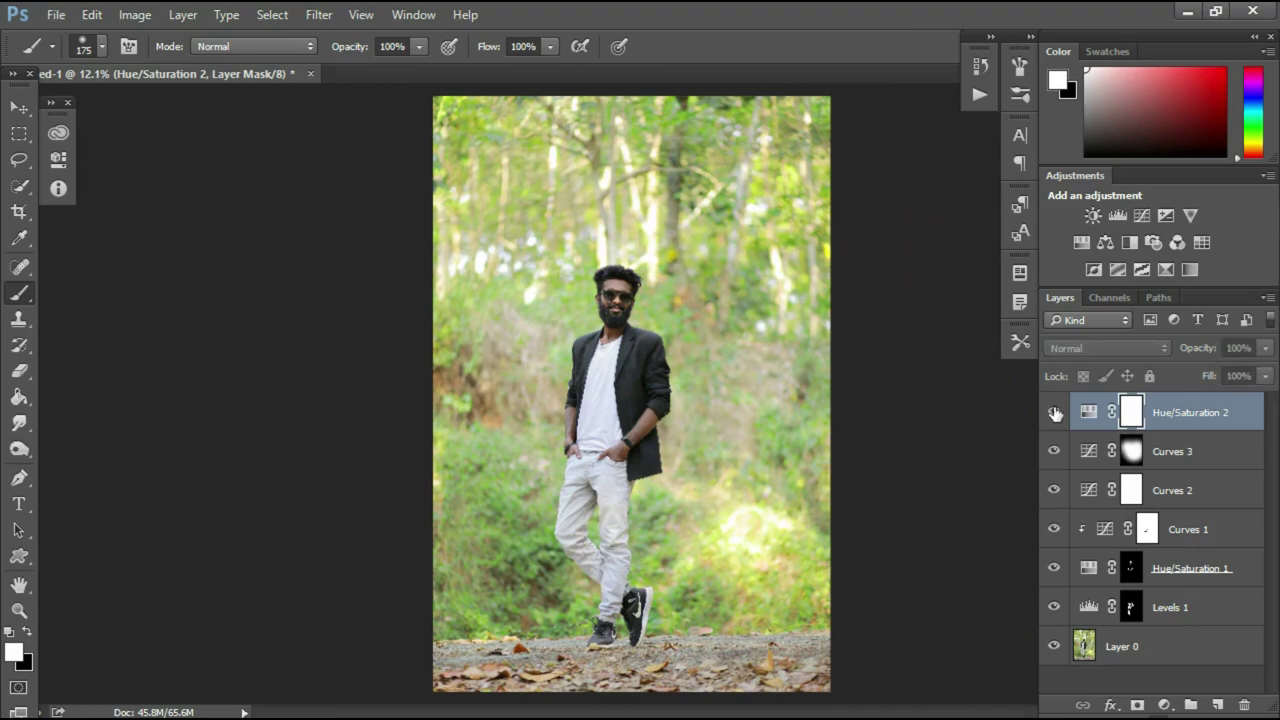
Add a Color Balance adjustment on top and shift the midtones slightly toward red and yellow
click(1105, 242)
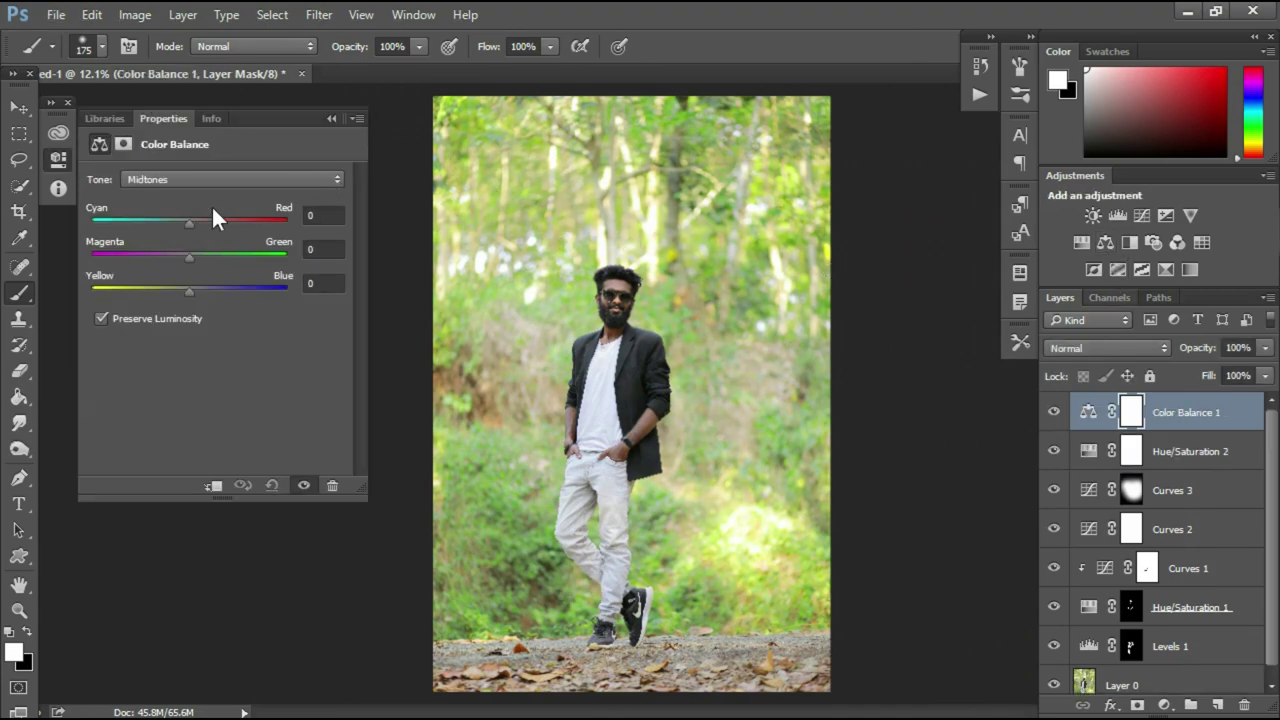
mouse_move(189, 221)
mouse_down()
mouse_move(164, 221)
mouse_move(194, 224)
mouse_up()
drag(190, 290, 186, 288)
click(331, 118)
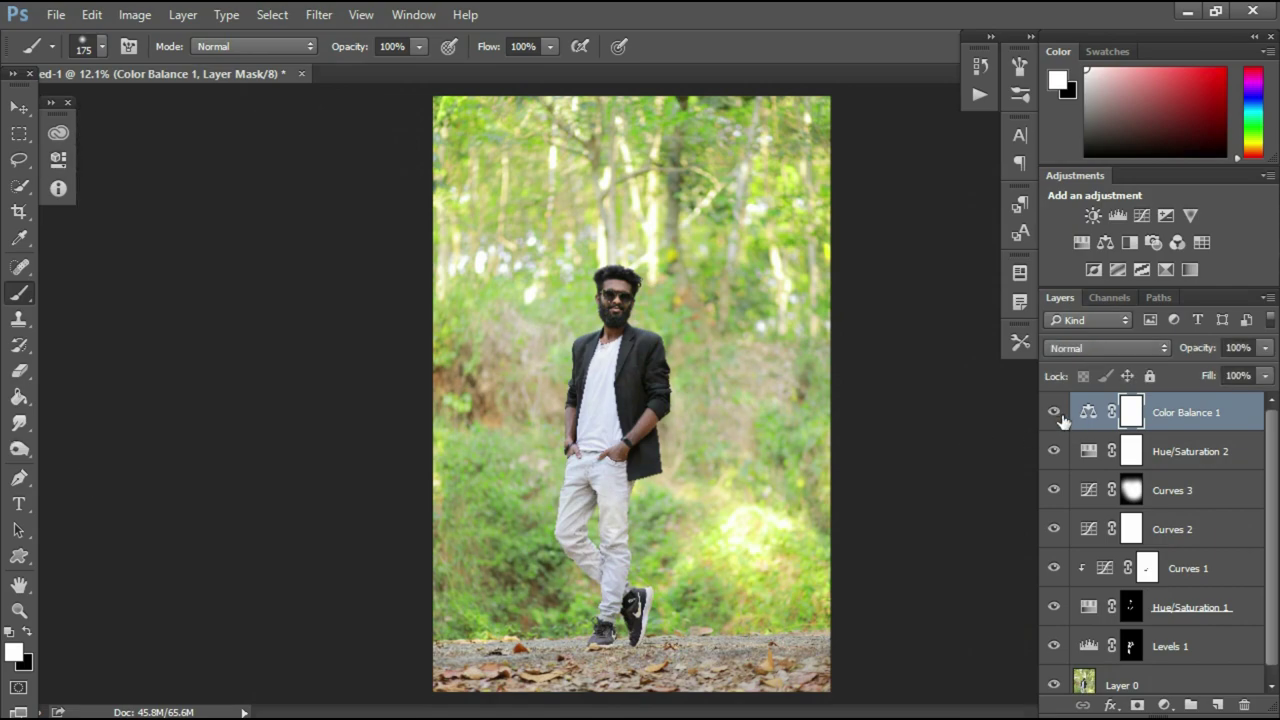
key(ctrl+alt+shift+e)
scroll(672, 336, up, 2)
scroll(674, 334, down, 2)
key(Delete)
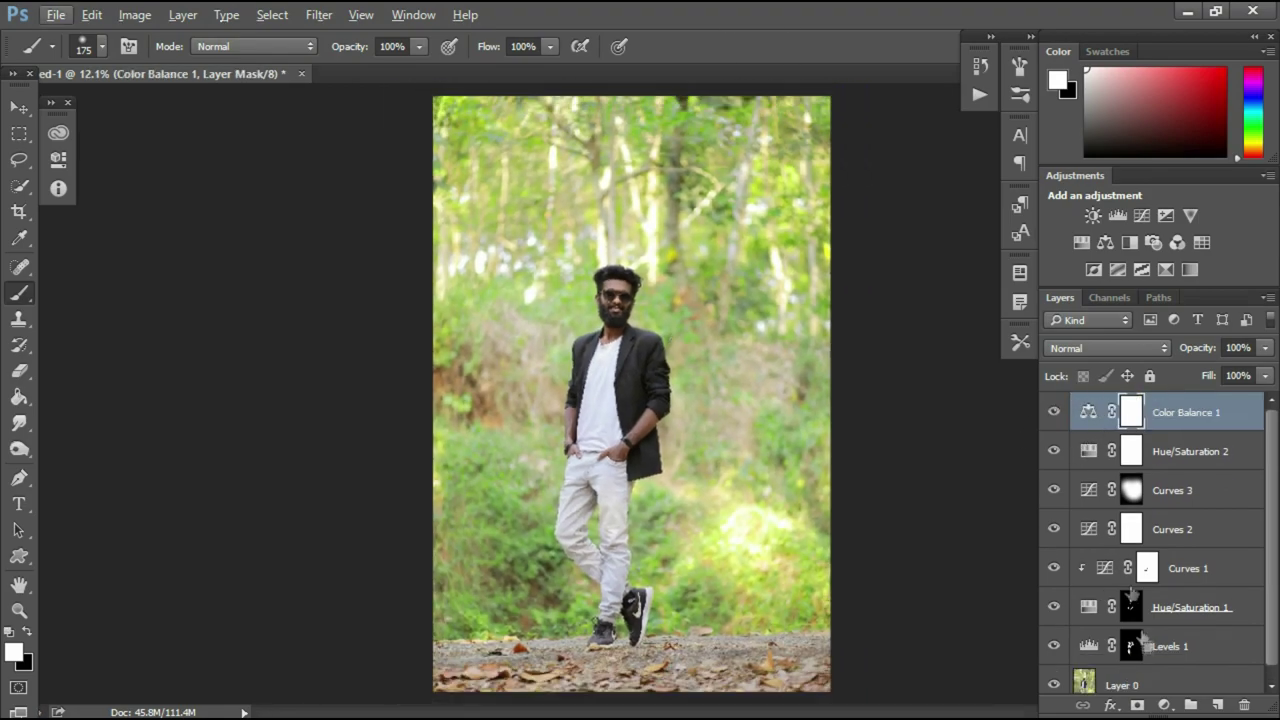
Group all the adjustment layers, compare the photo with the group hidden and shown, and ungroup them
ctrl+click(1170, 645)
ctrl+click(1174, 607)
ctrl+click(1177, 566)
ctrl+click(1176, 529)
ctrl+click(1175, 491)
ctrl+click(1174, 454)
key(ctrl+g)
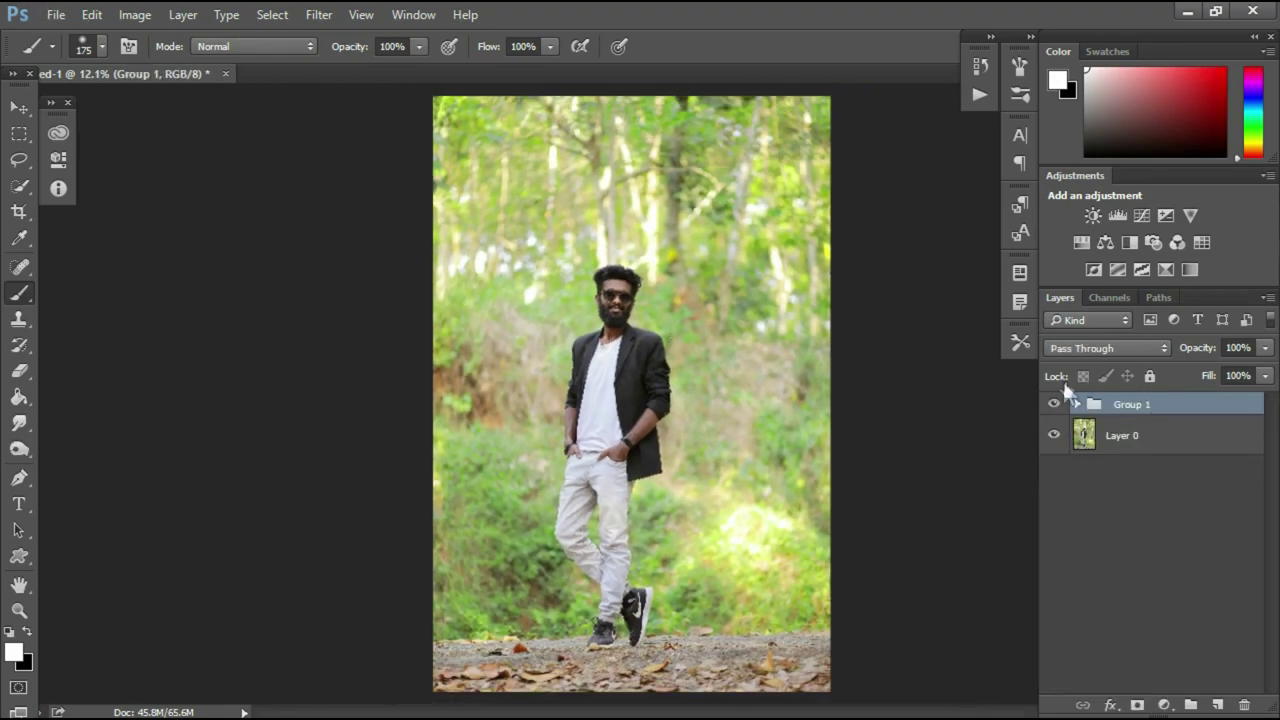
click(1054, 404)
click(1054, 404)
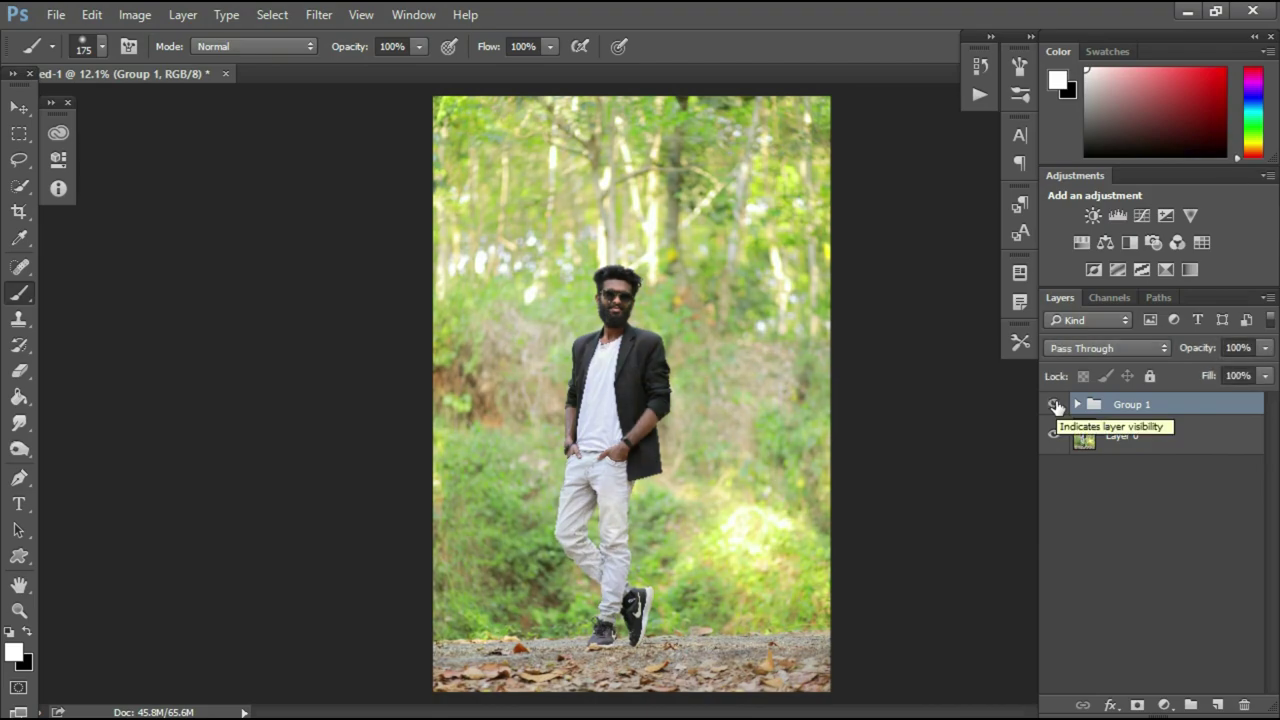
key(ctrl+shift+g)
Stamp all visible layers into a new top smart object layer and open it in the Camera Raw Filter
key(ctrl+shift+alt+e)
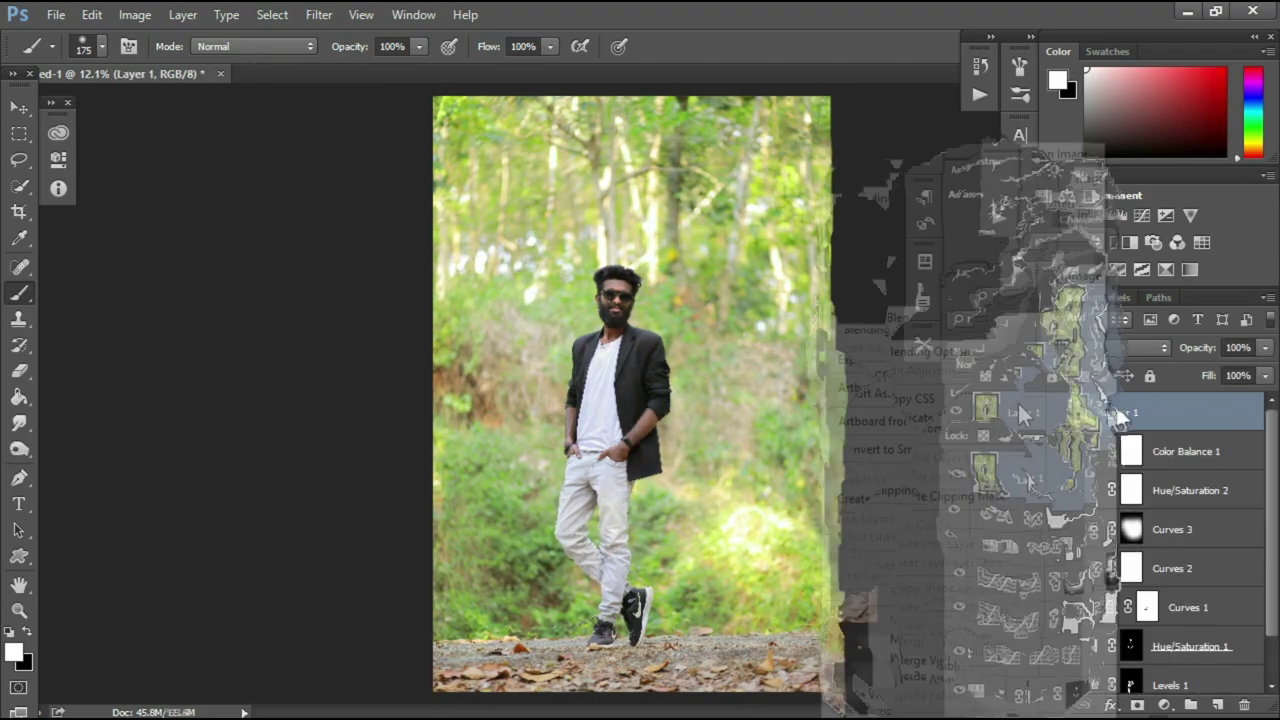
click(316, 18)
click(376, 142)
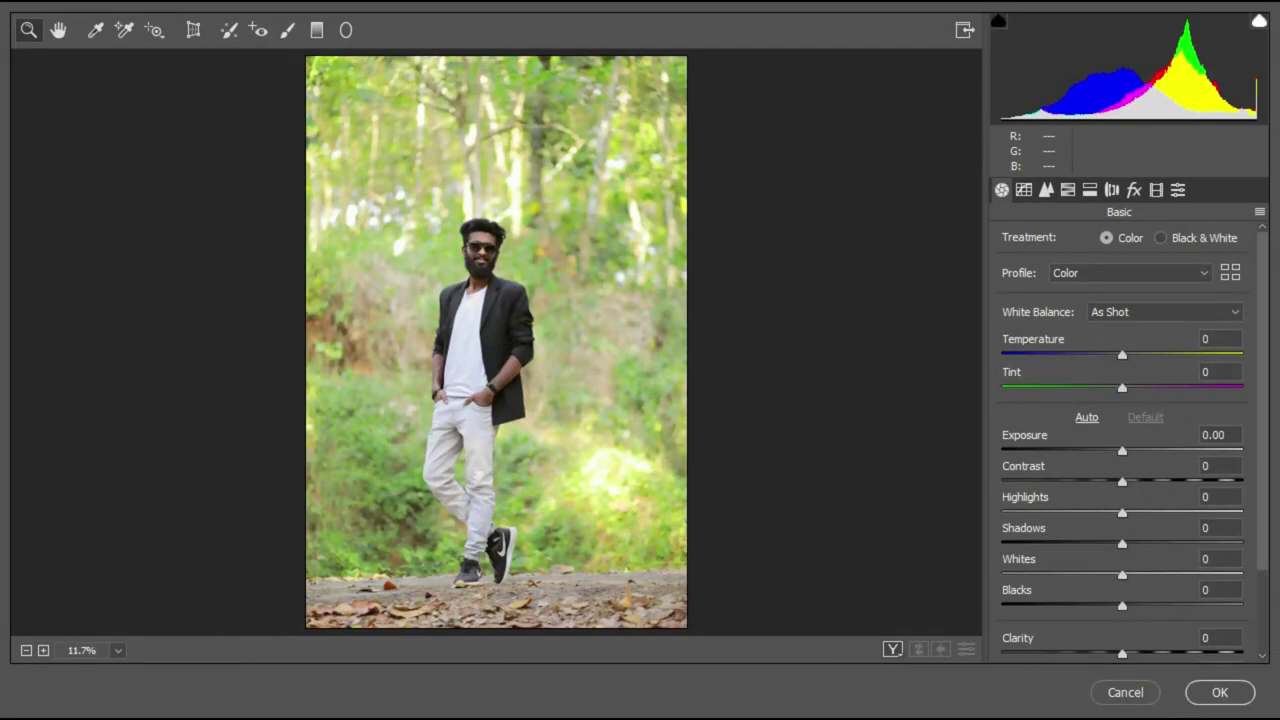
Set the basic tones to Shadows +18, Whites -33 and Blacks -43, with Clarity +2
drag(1138, 540, 1147, 544)
mouse_move(1080, 605)
mouse_down()
mouse_move(1029, 606)
mouse_move(1067, 611)
mouse_up()
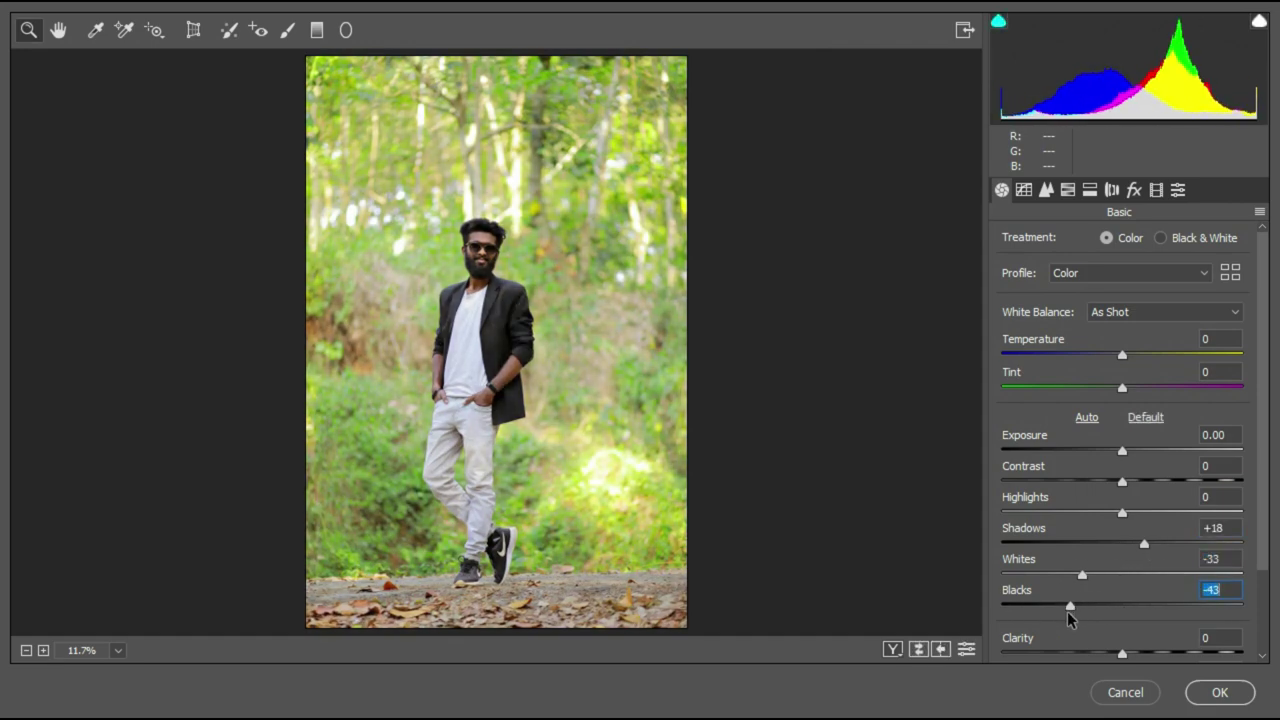
scroll(1067, 611, down, 2)
drag(1122, 557, 1127, 561)
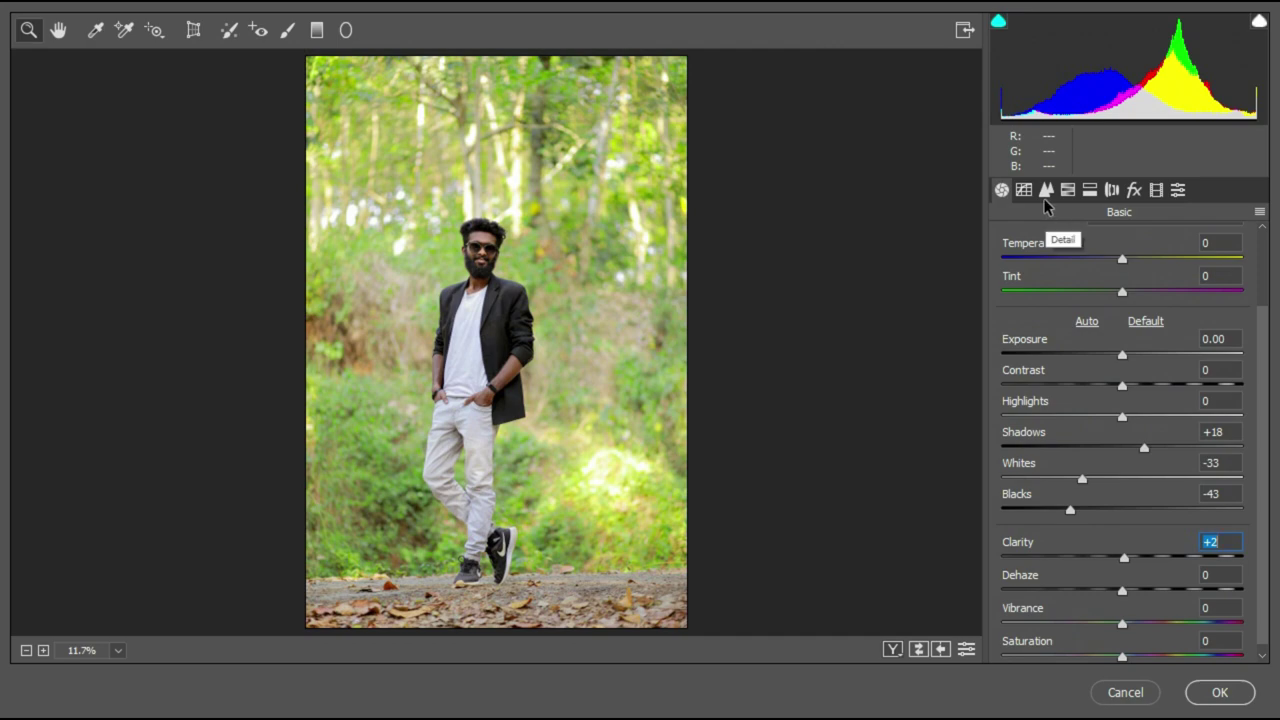
Anchor the RGB point curve at its quarter points, lift the darkest shadows, and cap the highlights at input 236, output 235
click(1024, 190)
drag(1066, 514, 1066, 514)
click(1128, 452)
click(1193, 389)
drag(1129, 453, 1127, 451)
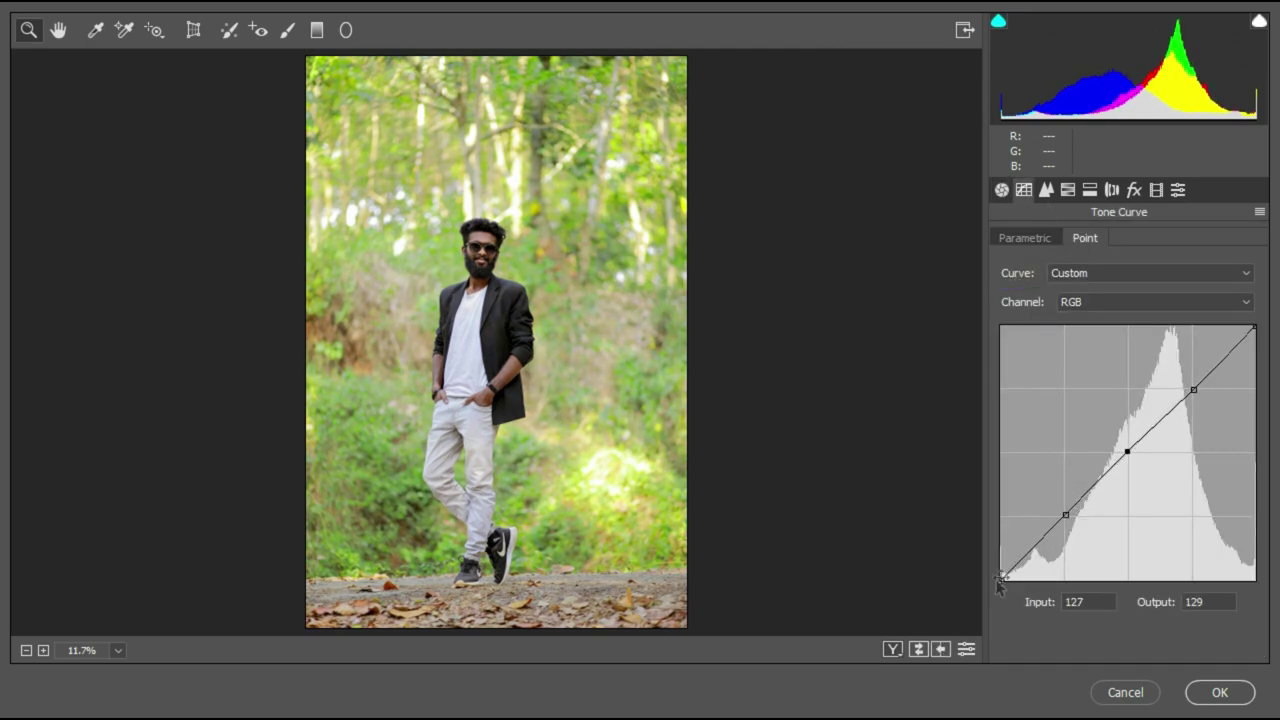
mouse_move(1006, 577)
mouse_down()
mouse_move(1001, 551)
mouse_move(1015, 563)
mouse_up()
drag(1247, 338, 1237, 345)
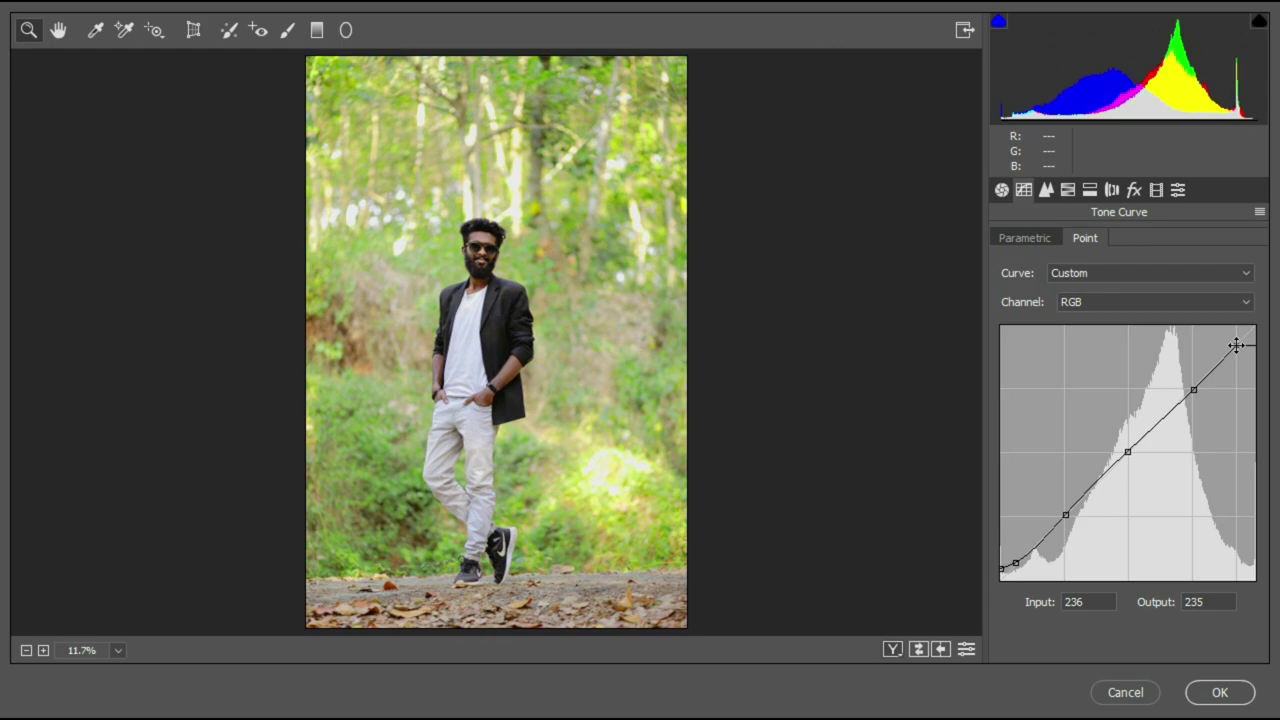
Set the white balance temperature to -3 and the sharpening amount to 34
click(1002, 190)
drag(1122, 260, 1118, 268)
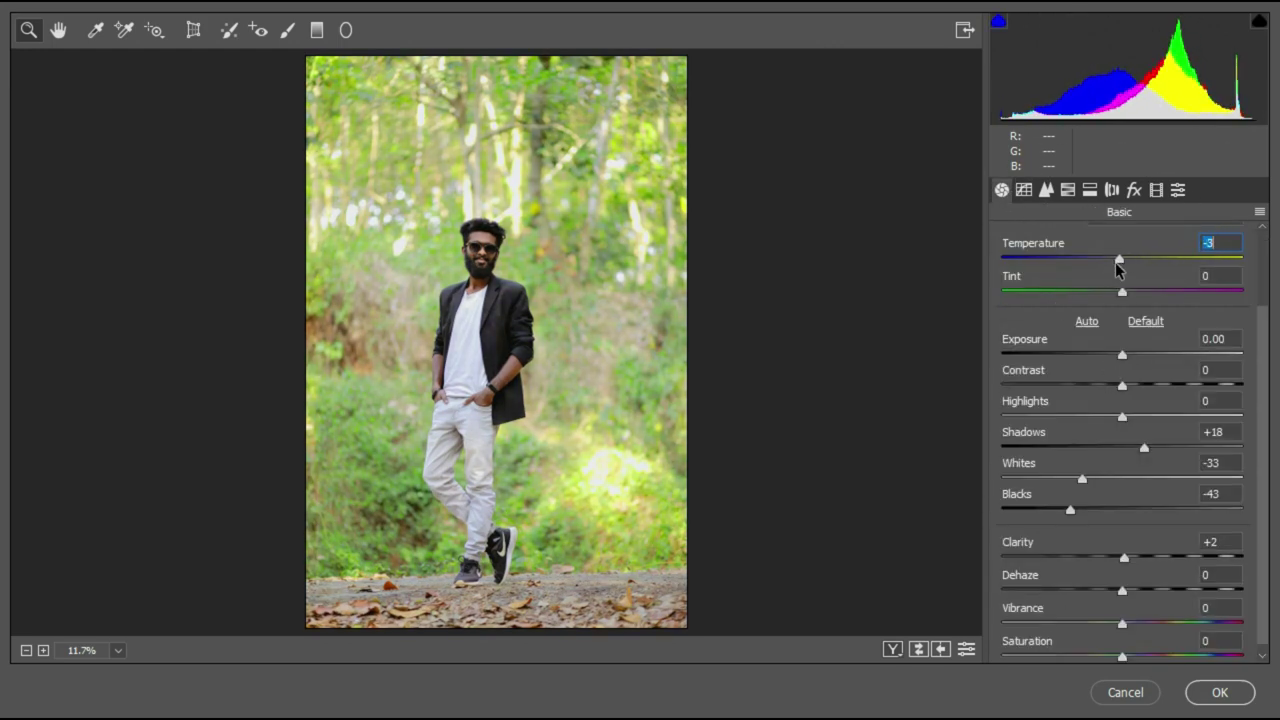
click(1046, 190)
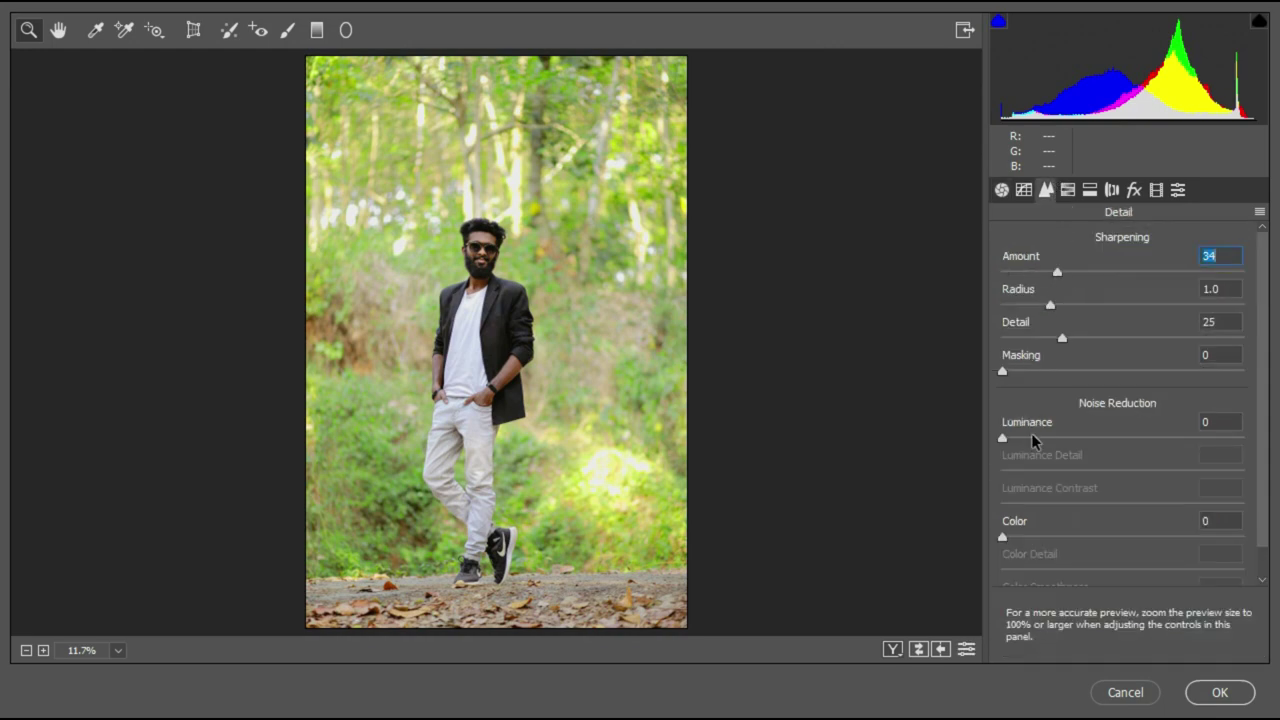
Set the HSL saturation of Greens to +39 and reduce the saturation of Yellows
click(1068, 190)
drag(1128, 371, 1175, 398)
drag(1126, 371, 1026, 380)
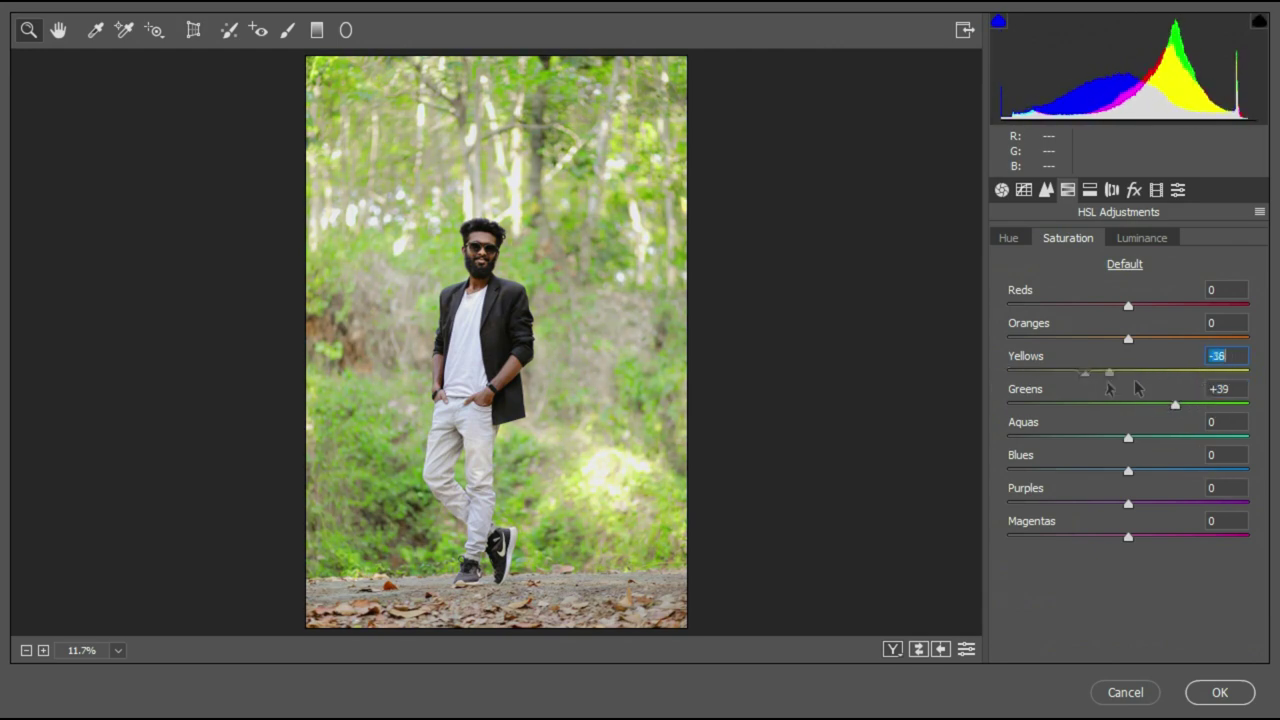
Tint the photo with split toning and add a slight dark post-crop vignette
click(1090, 190)
drag(1009, 424, 1015, 459)
drag(1008, 271, 1049, 285)
click(1134, 190)
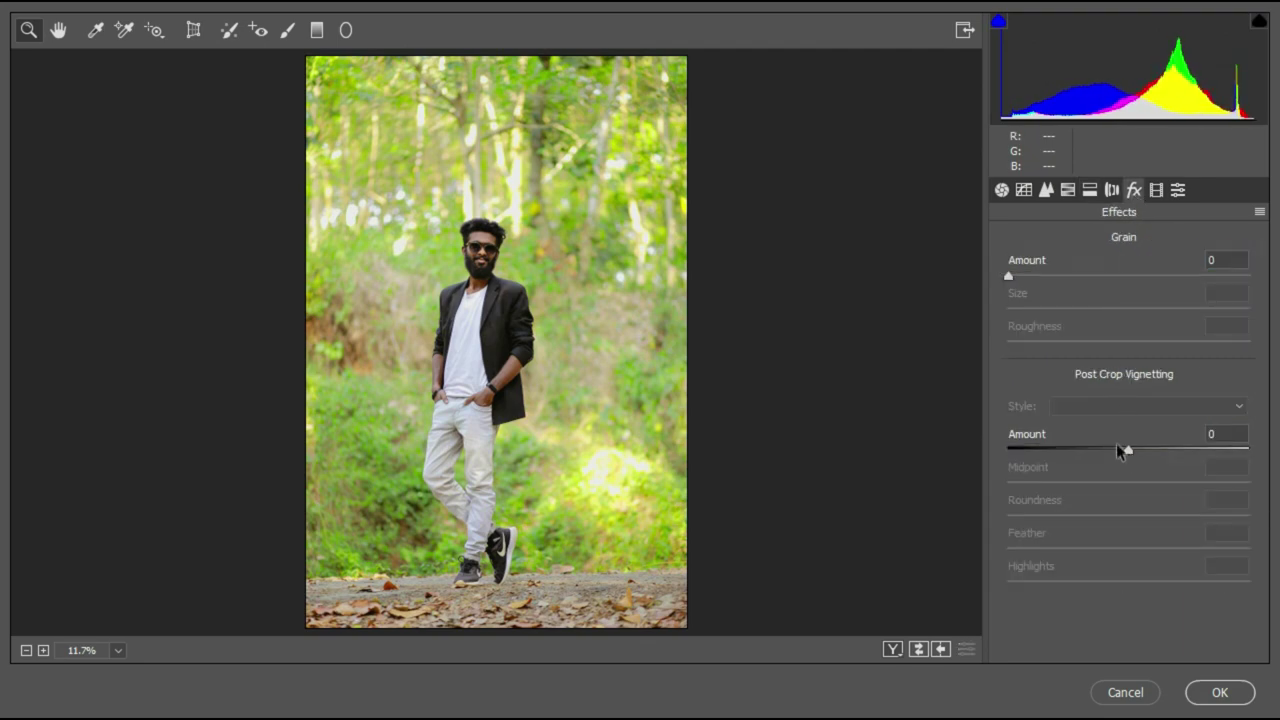
drag(1123, 449, 1108, 449)
Draw a radial filter around the man and darken his surroundings with an exposure of -1.70
click(345, 30)
drag(518, 330, 686, 371)
click(1100, 340)
drag(1100, 341, 1095, 341)
drag(586, 280, 589, 276)
drag(626, 368, 626, 408)
drag(1067, 340, 1077, 340)
Paint over the man's upper body with the Adjustment Brush and set its exposure to +0.15
drag(420, 280, 514, 357)
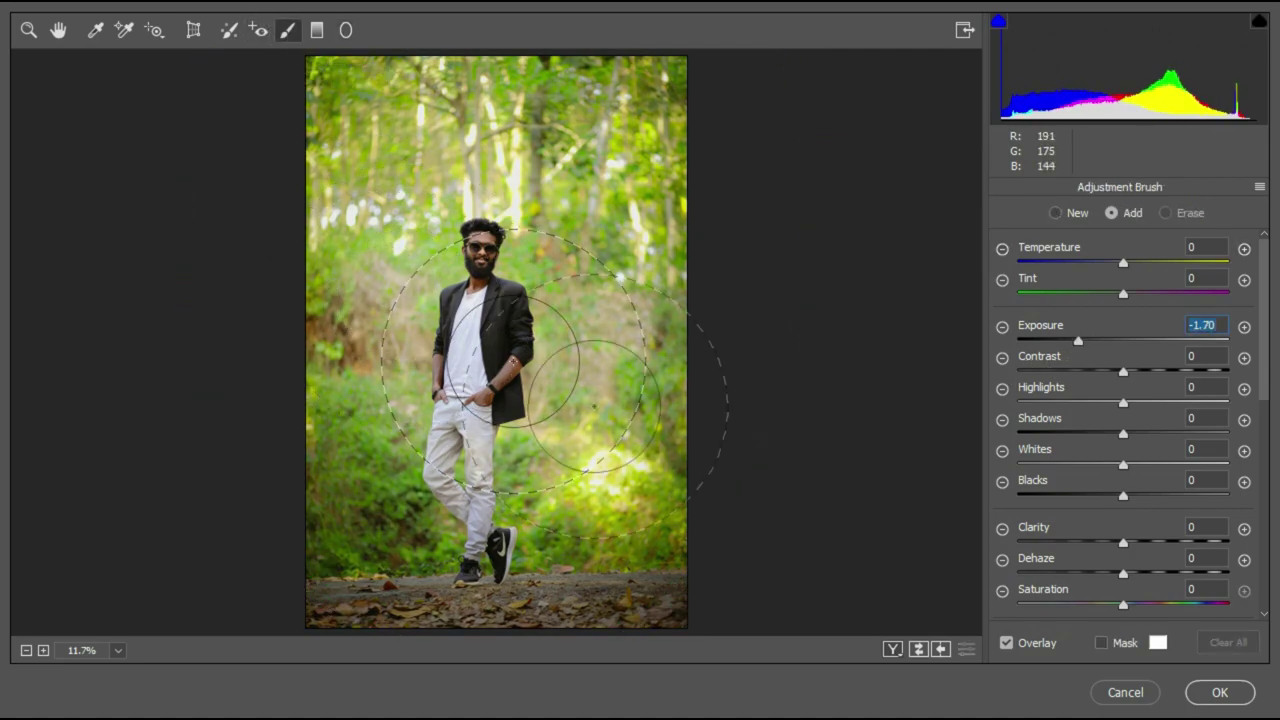
drag(1078, 341, 1126, 339)
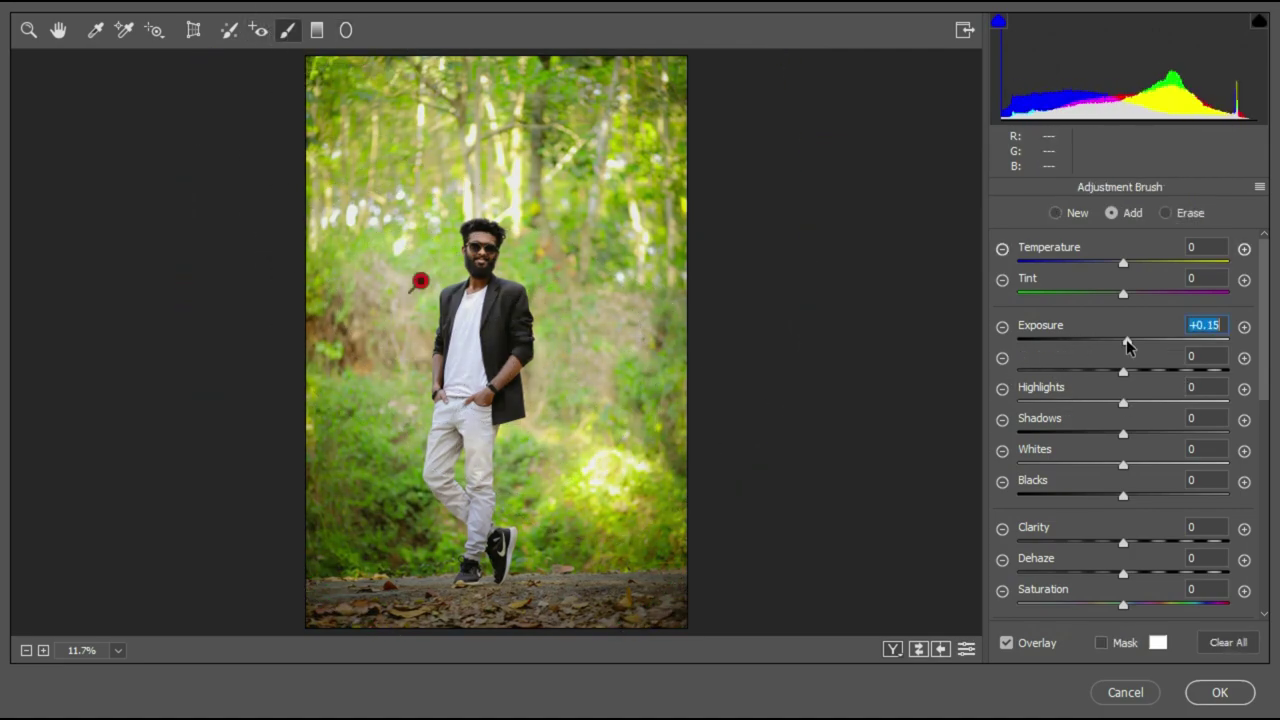
Draw three graduated filters at +0.25 exposure from the upper right, lower right and upper left toward the man
click(317, 30)
drag(838, 103, 472, 358)
drag(796, 549, 472, 350)
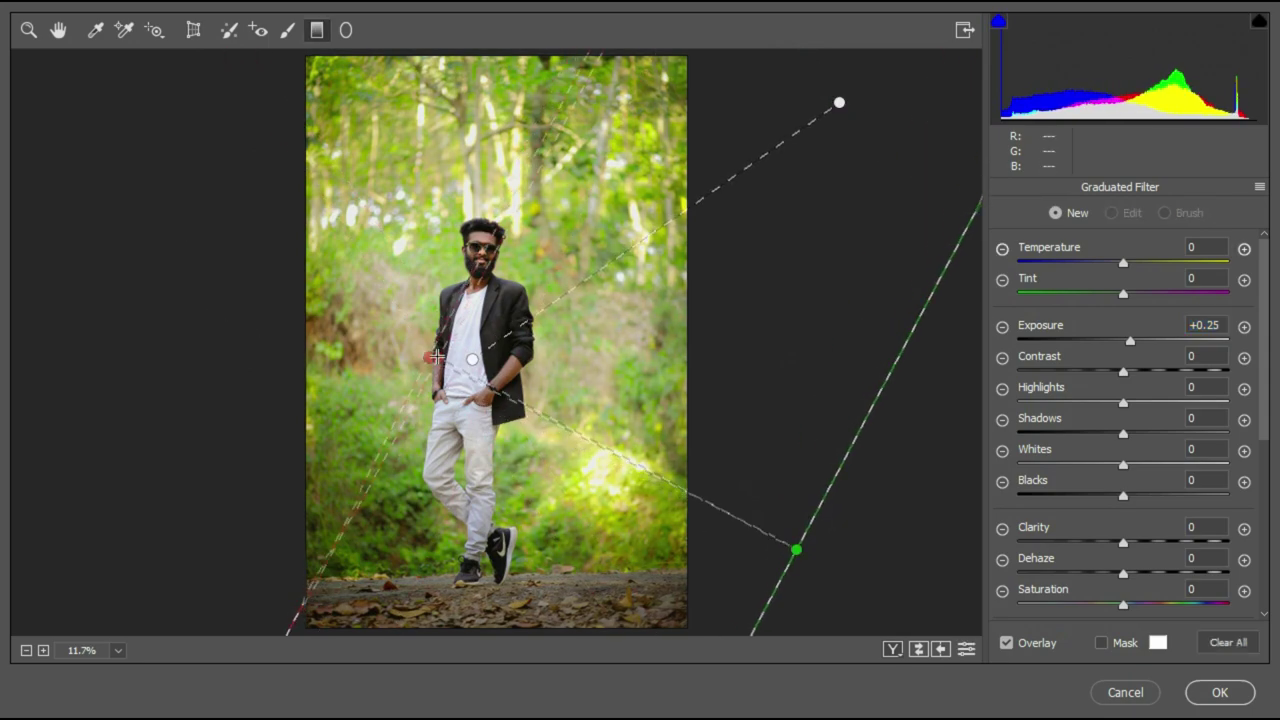
drag(262, 147, 484, 340)
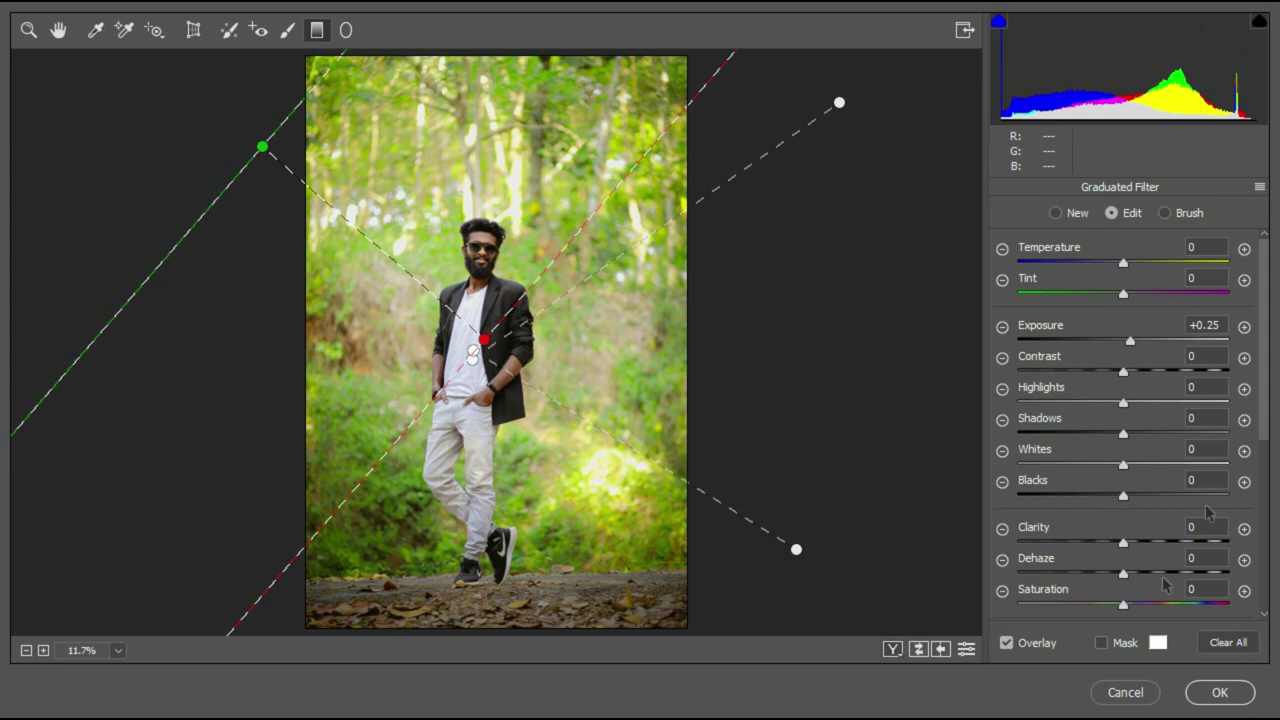
Raise the last graduated filter's clarity slightly, apply the Camera Raw edits, and compare the photo with Layer 1 hidden and shown
mouse_move(1123, 542)
mouse_down()
mouse_move(1171, 542)
mouse_move(1125, 542)
mouse_up()
click(1222, 690)
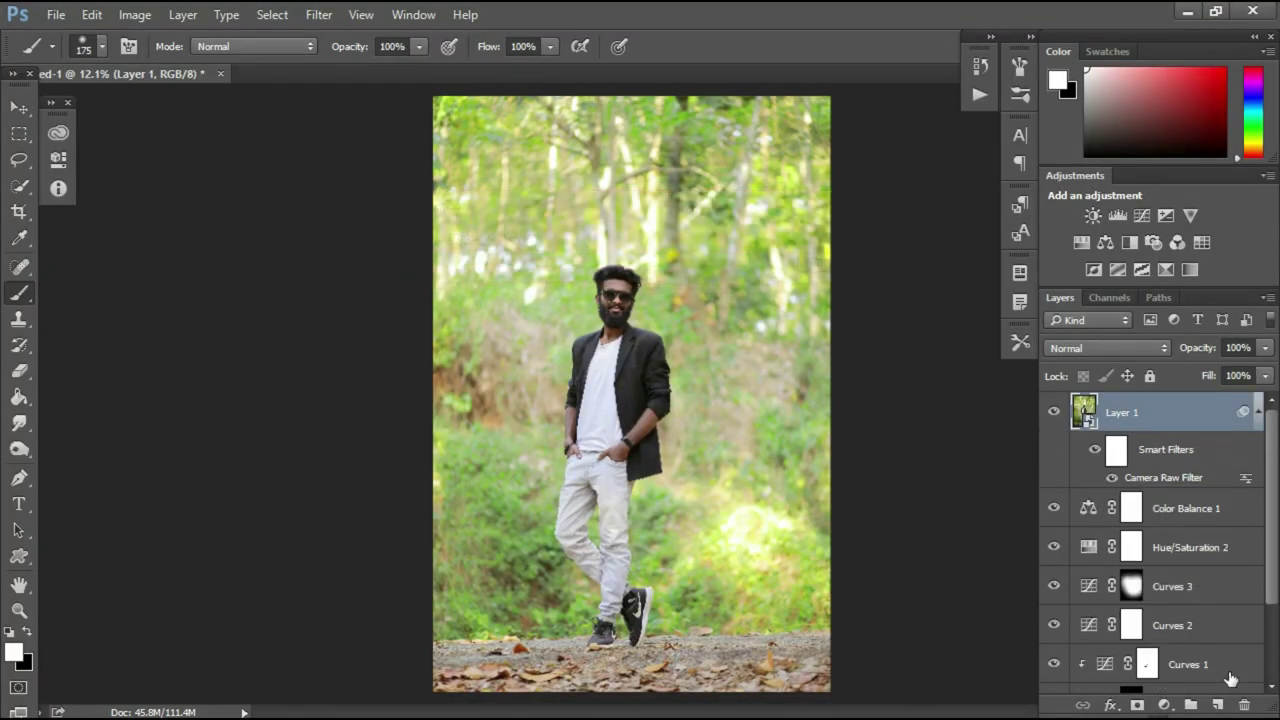
scroll(599, 368, up, 1)
click(1054, 412)
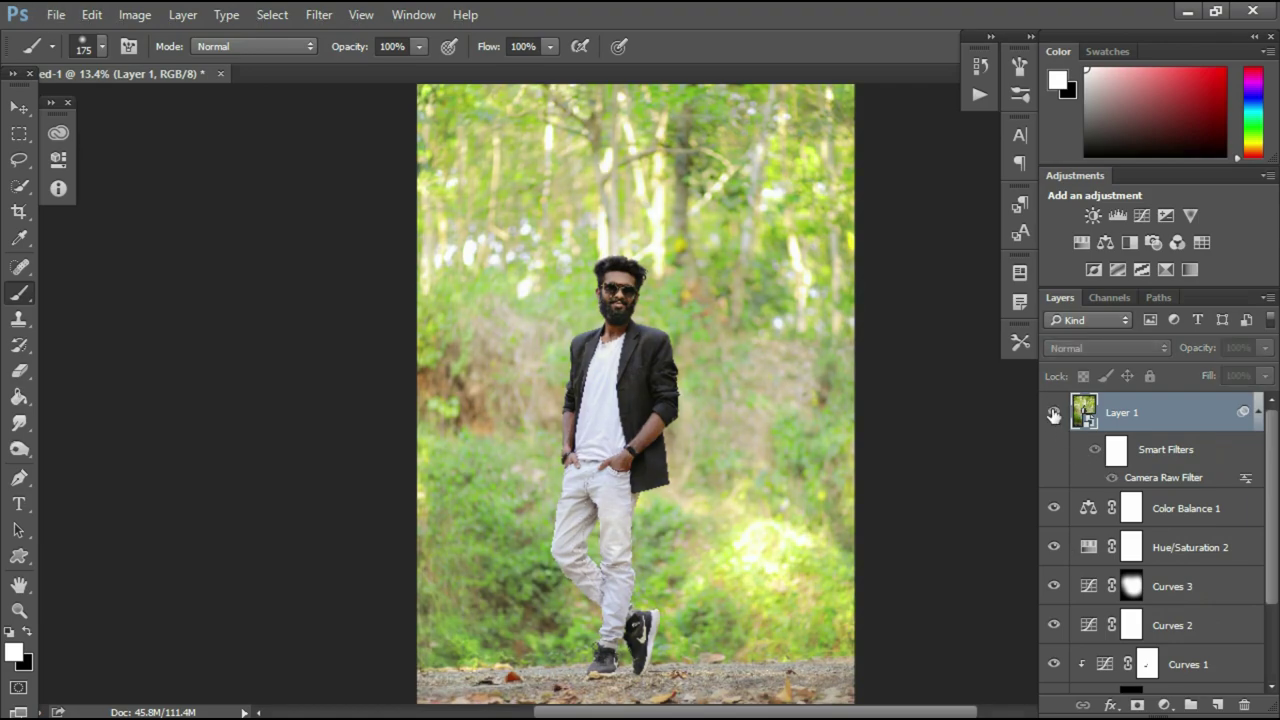
click(1054, 412)
scroll(334, 363, down, 1)
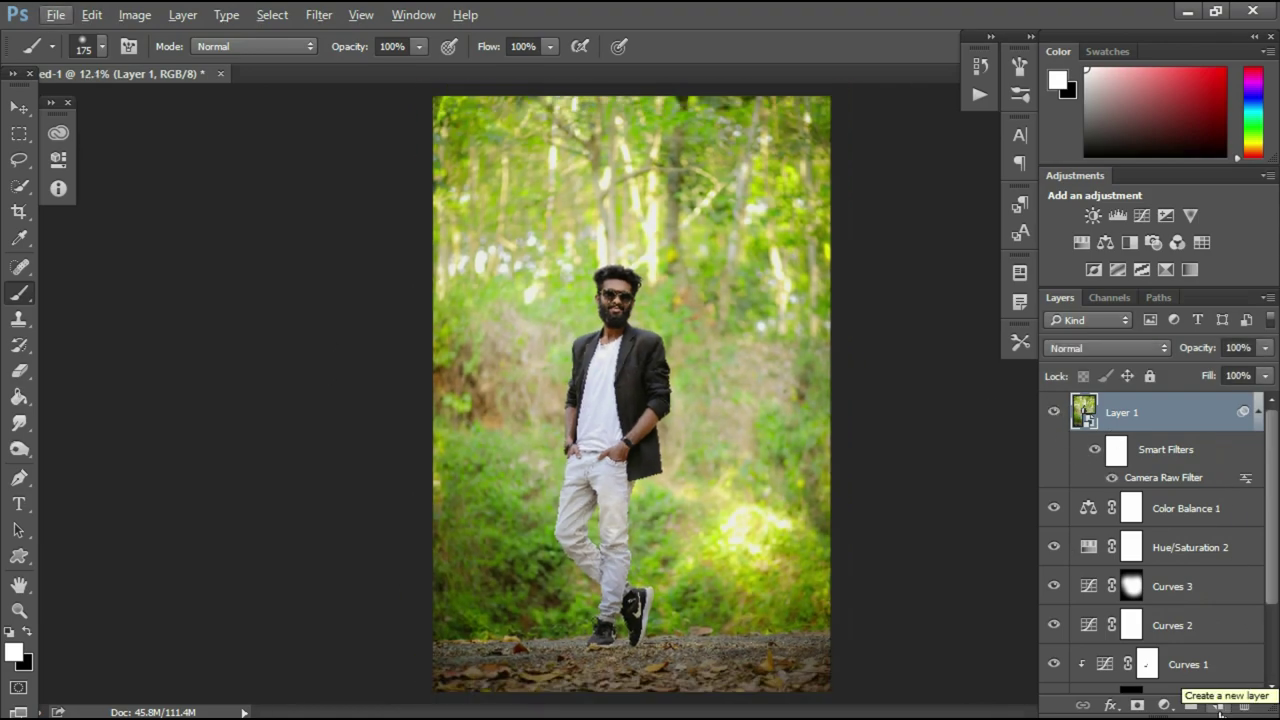
Stamp the visible layers into a new layer and add a Selective Color adjustment with Yellows at Cyan -39, Magenta +1 and Yellow -34
key(ctrl+alt+shift+e)
click(1164, 705)
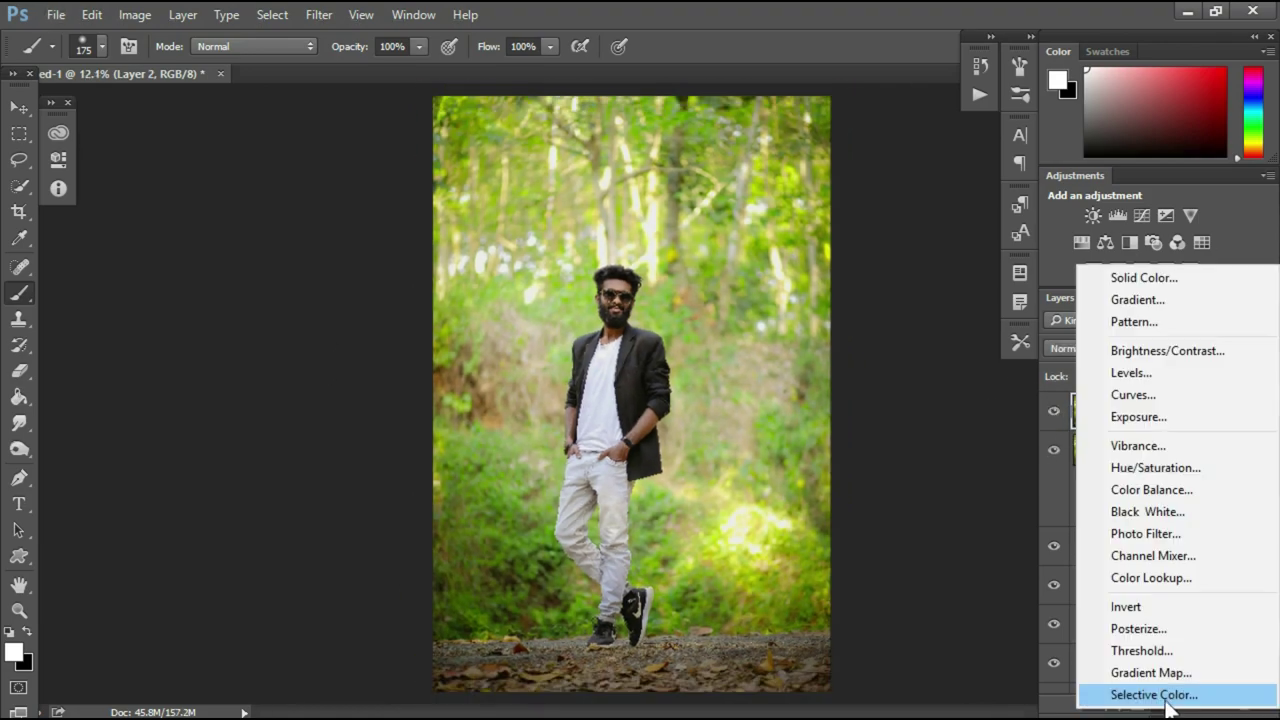
click(1150, 691)
drag(160, 253, 219, 267)
drag(182, 331, 173, 357)
drag(214, 243, 215, 287)
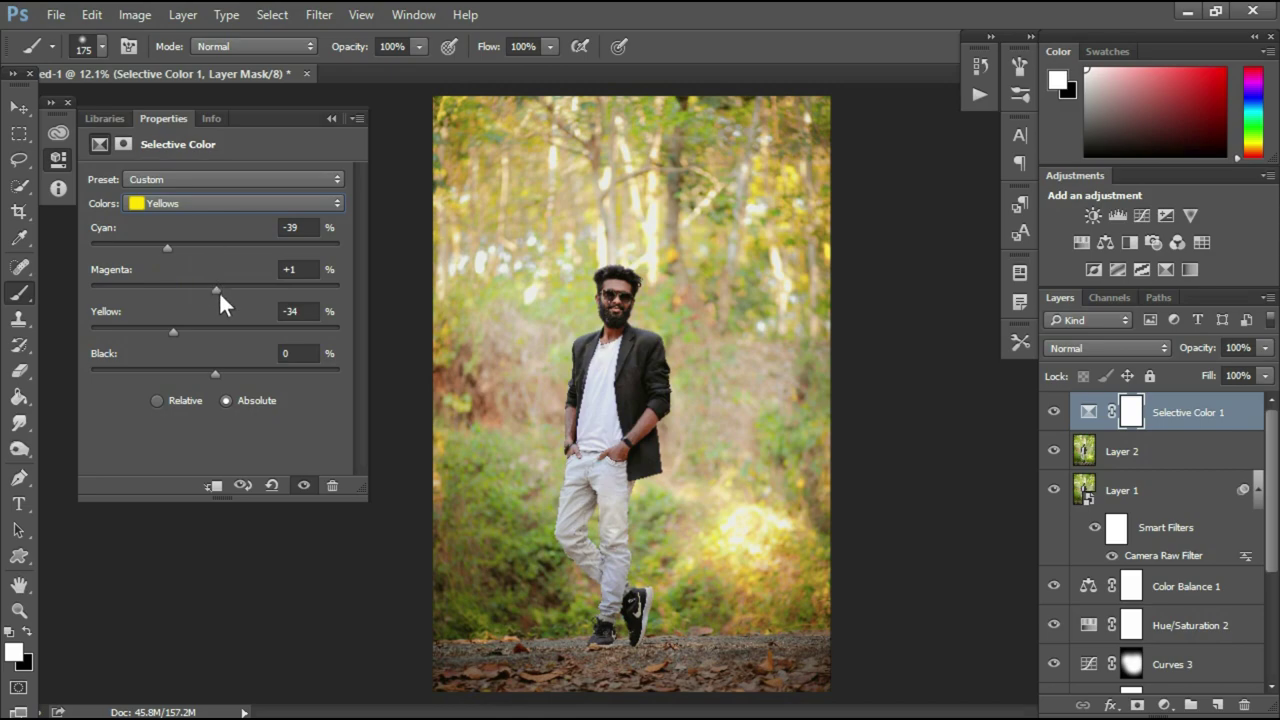
Toggle Selective Color 1 to compare, and retune its Yellows with yellow slightly below zero and a weaker cyan reduction
click(331, 117)
click(1054, 412)
double_click(1088, 412)
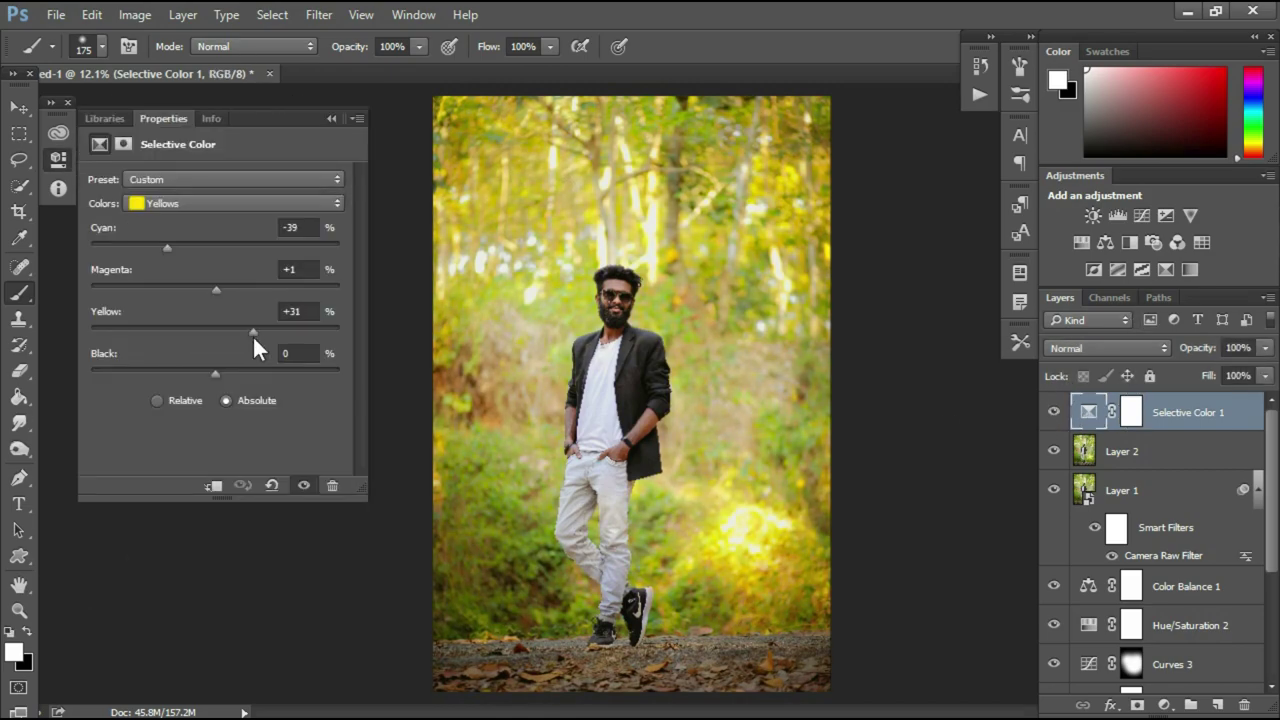
drag(252, 334, 208, 333)
drag(167, 247, 180, 247)
Try a strong magenta shift in the Selective Color Greens and settle on Magenta -4
click(190, 204)
click(190, 236)
drag(215, 289, 313, 289)
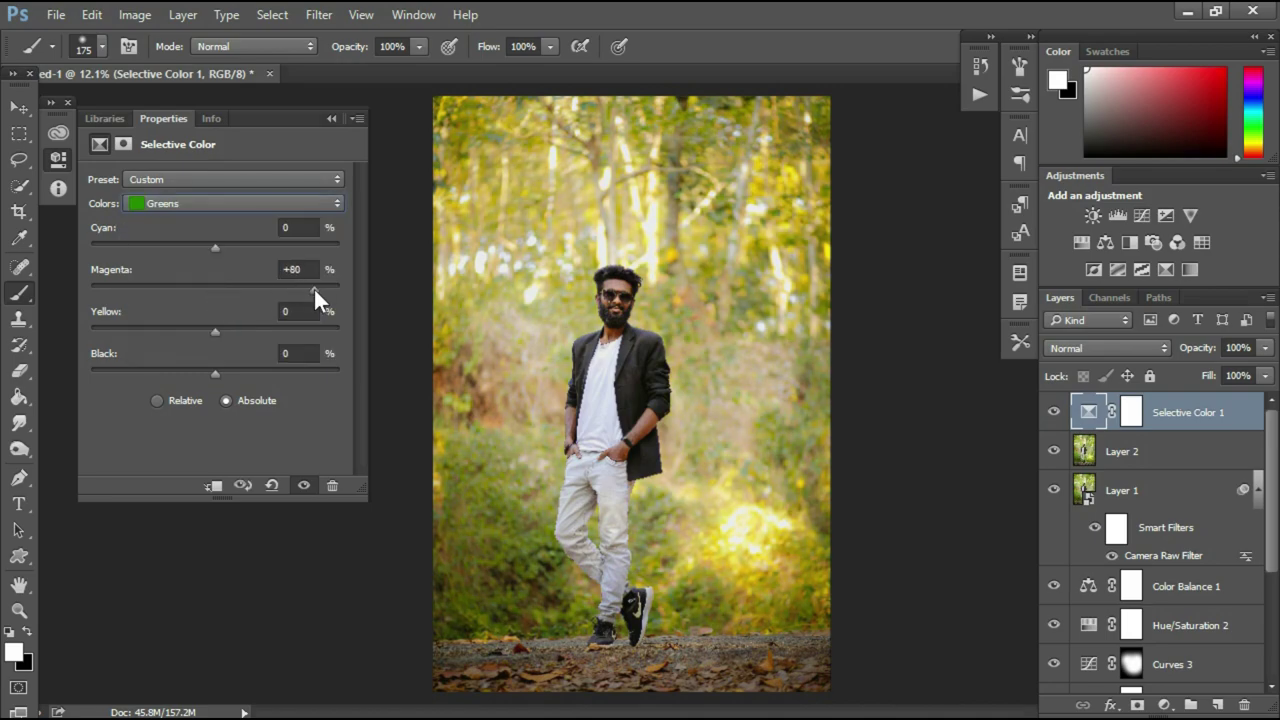
drag(183, 289, 210, 297)
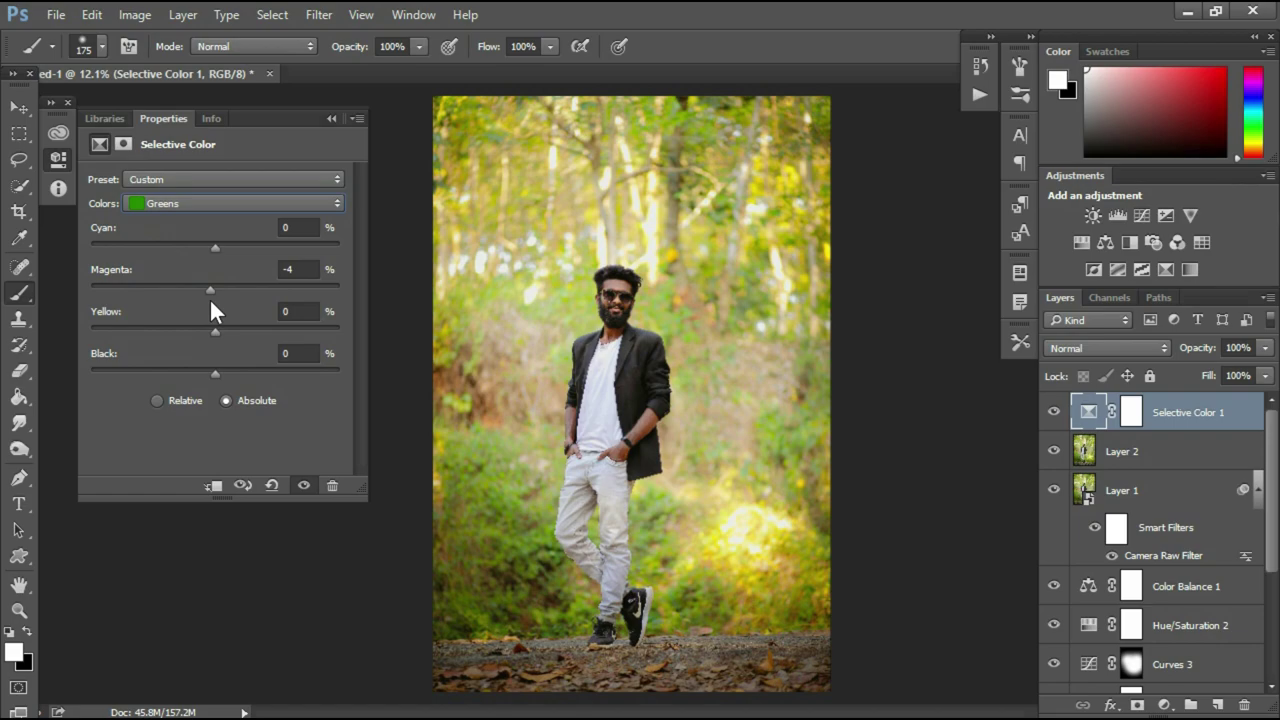
Weaken the cyan reduction in Selective Color 1 and compare the photo with that layer hidden and shown
drag(152, 247, 189, 246)
click(1054, 413)
click(1054, 413)
click(1054, 413)
click(1054, 413)
Add a second Selective Color adjustment and set the Yellow of its Whites to +42
click(1164, 705)
click(1160, 686)
click(235, 203)
click(172, 316)
drag(148, 331, 221, 333)
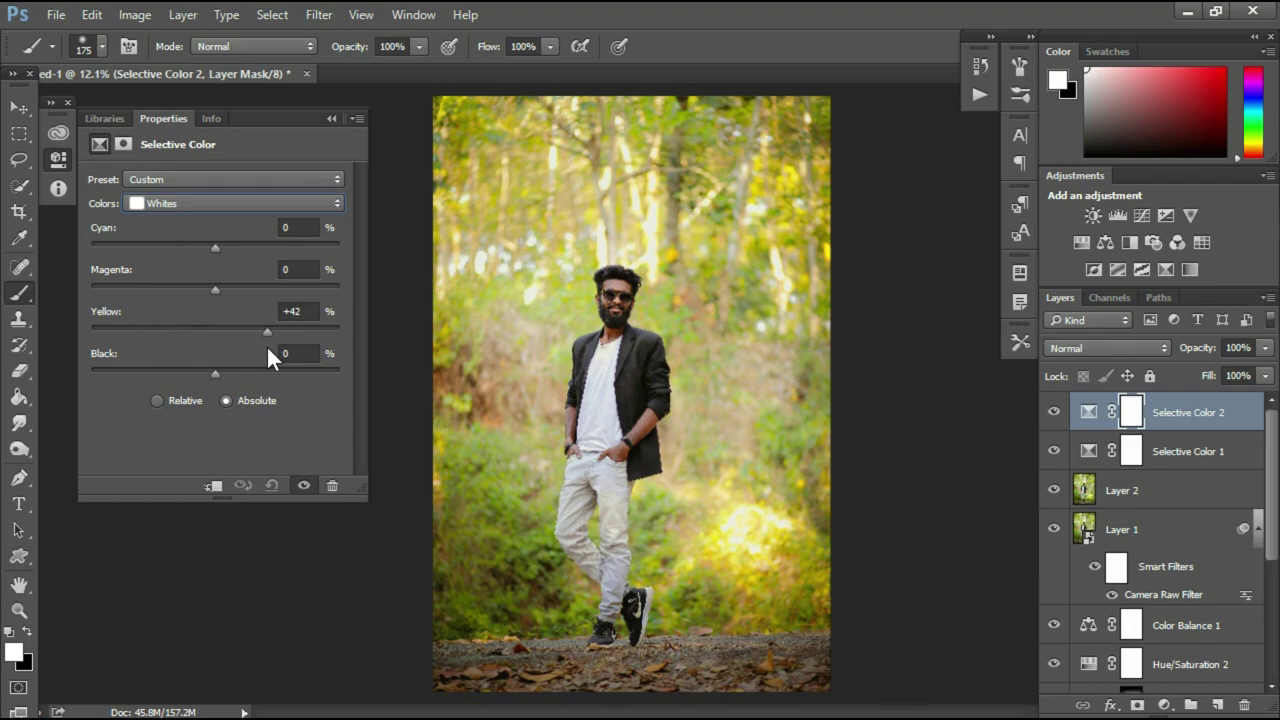
Set Black to +27 for the Blacks in Selective Color 2 and compare the photo with that layer hidden and shown
click(235, 203)
click(192, 356)
drag(215, 370, 238, 380)
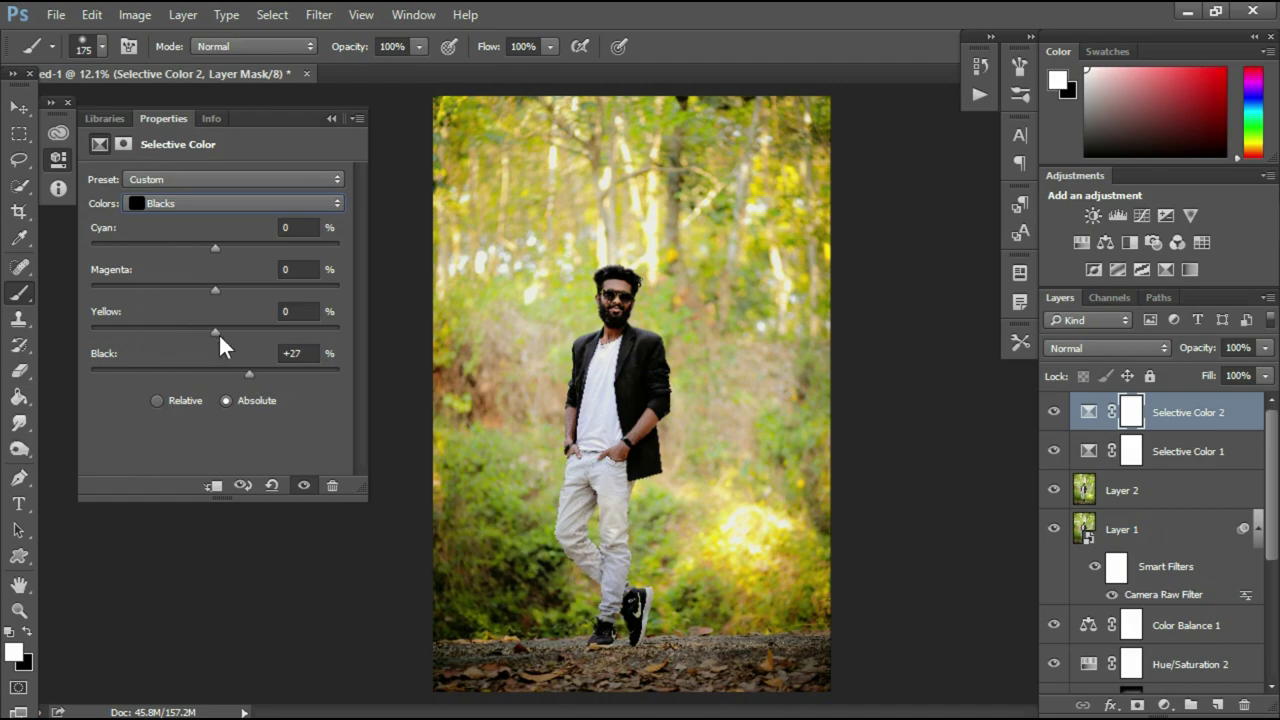
click(331, 118)
click(1054, 412)
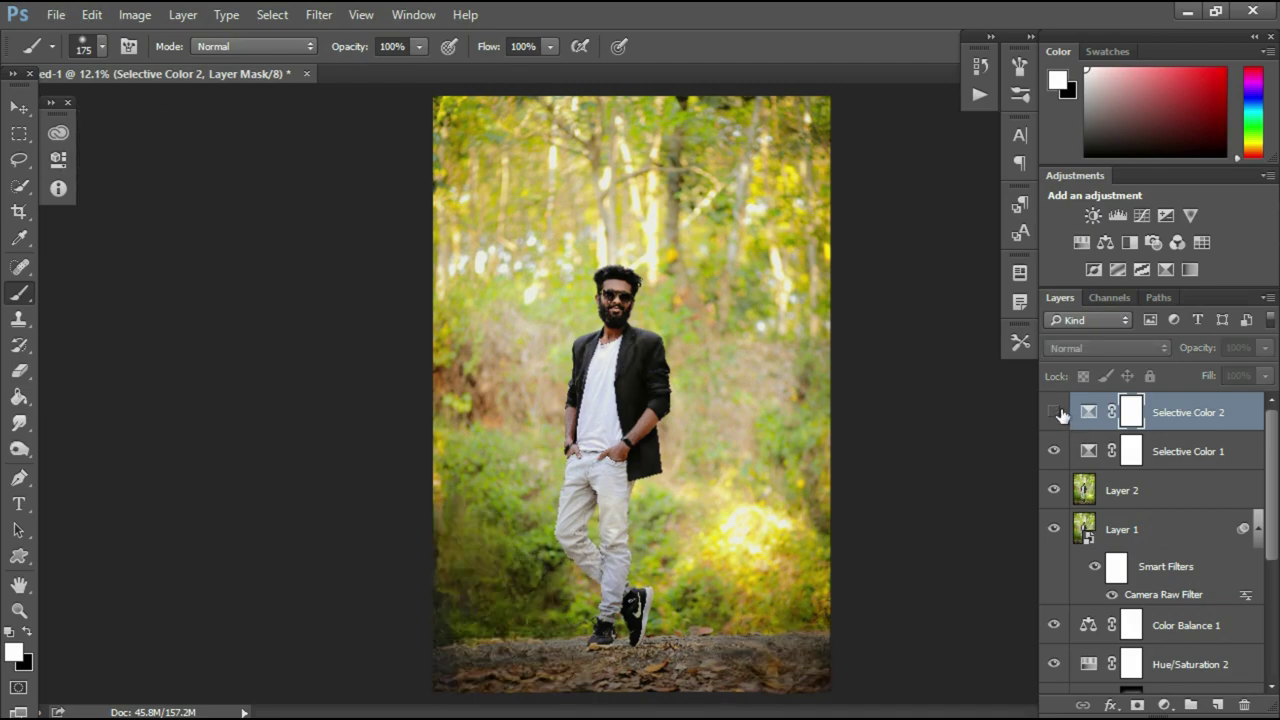
click(1054, 412)
Paint black over the man on the Selective Color 2 mask with a 600 px brush at 39% opacity
scroll(623, 342, up, 4)
key(x)
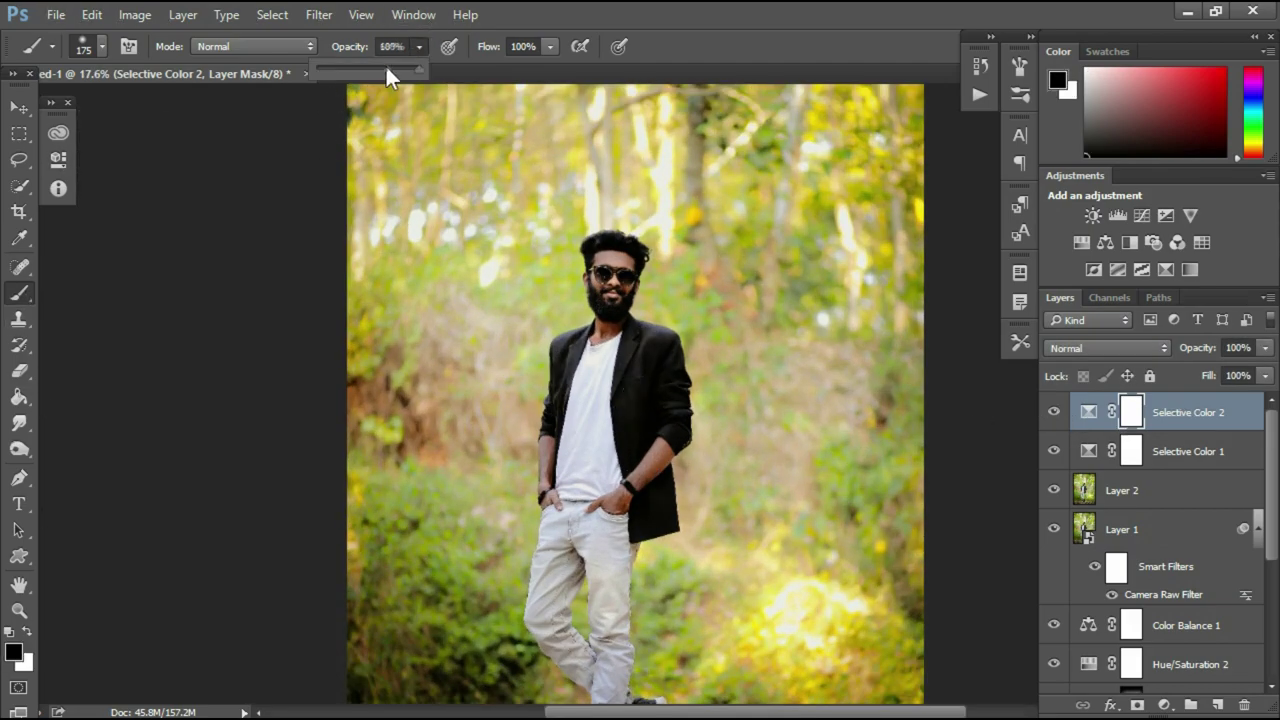
drag(333, 74, 357, 77)
key(alt)
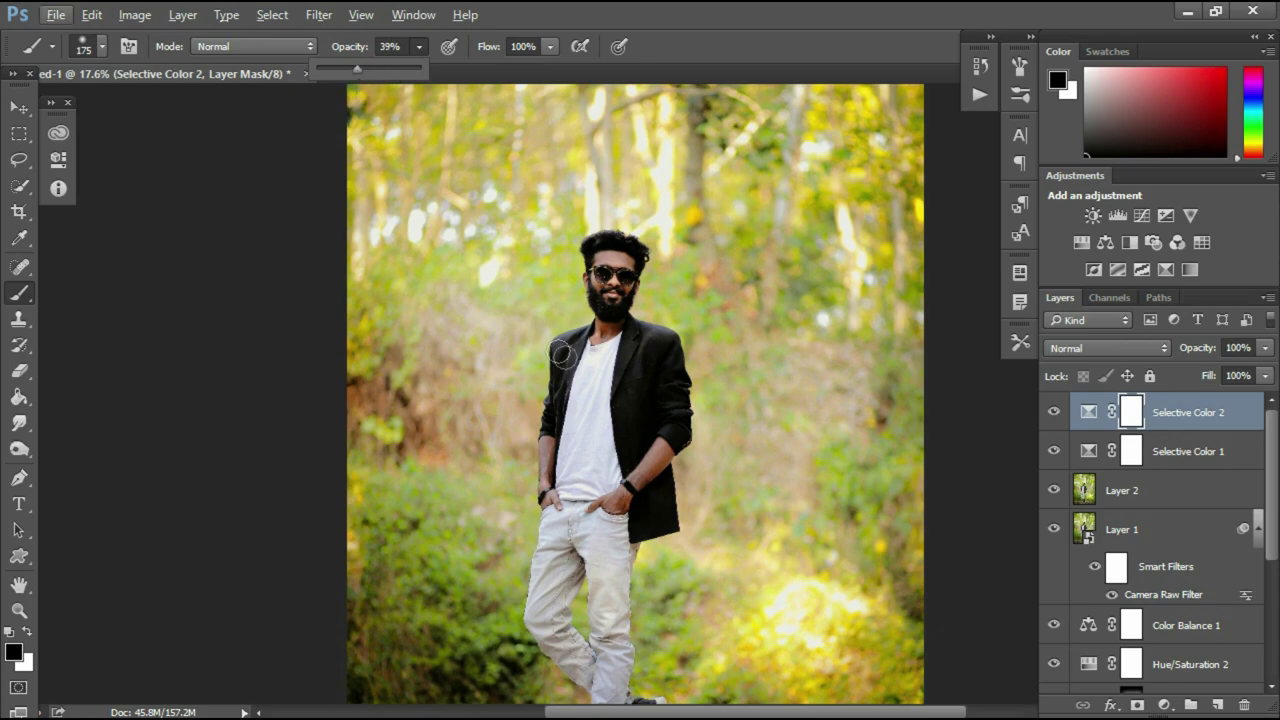
key(Return)
key(])
key(])
key(])
key(])
key(])
key(])
key(])
key(])
key(])
key(])
mouse_move(641, 463)
mouse_down()
mouse_move(577, 577)
mouse_move(614, 604)
mouse_up()
scroll(575, 574, down, 3)
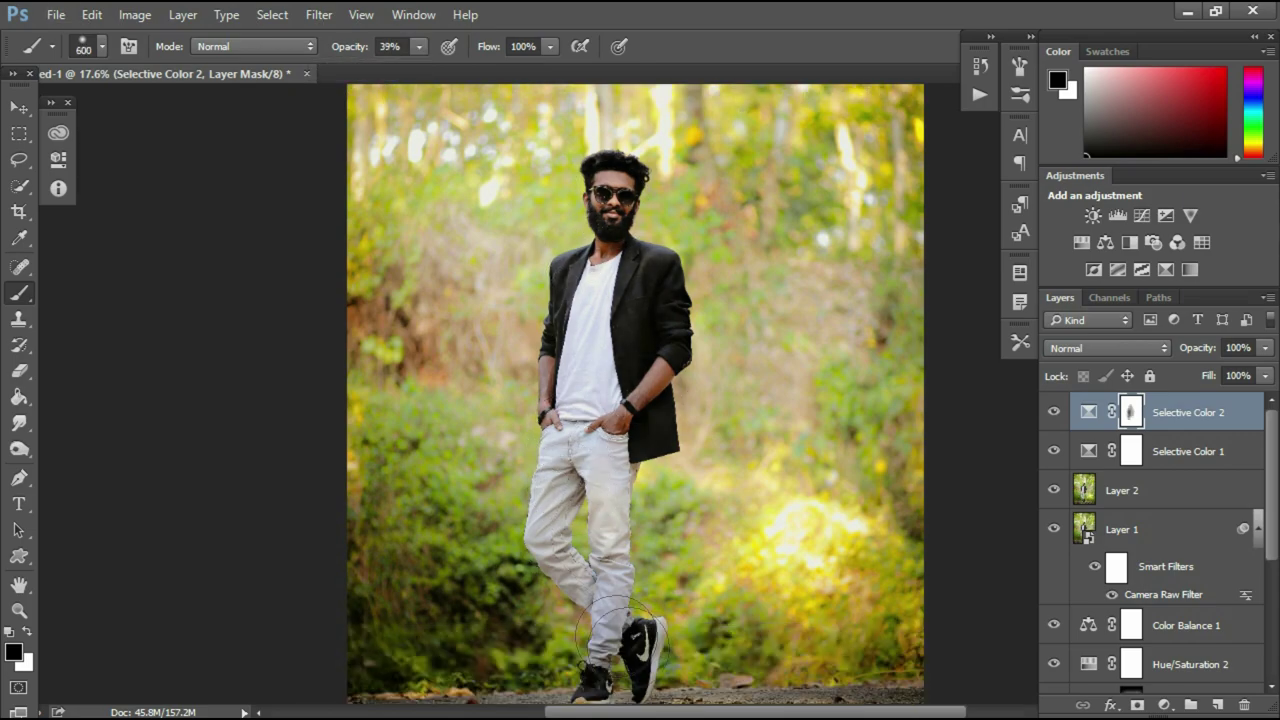
scroll(614, 604, down, 2)
drag(643, 343, 611, 147)
scroll(611, 147, down, 2)
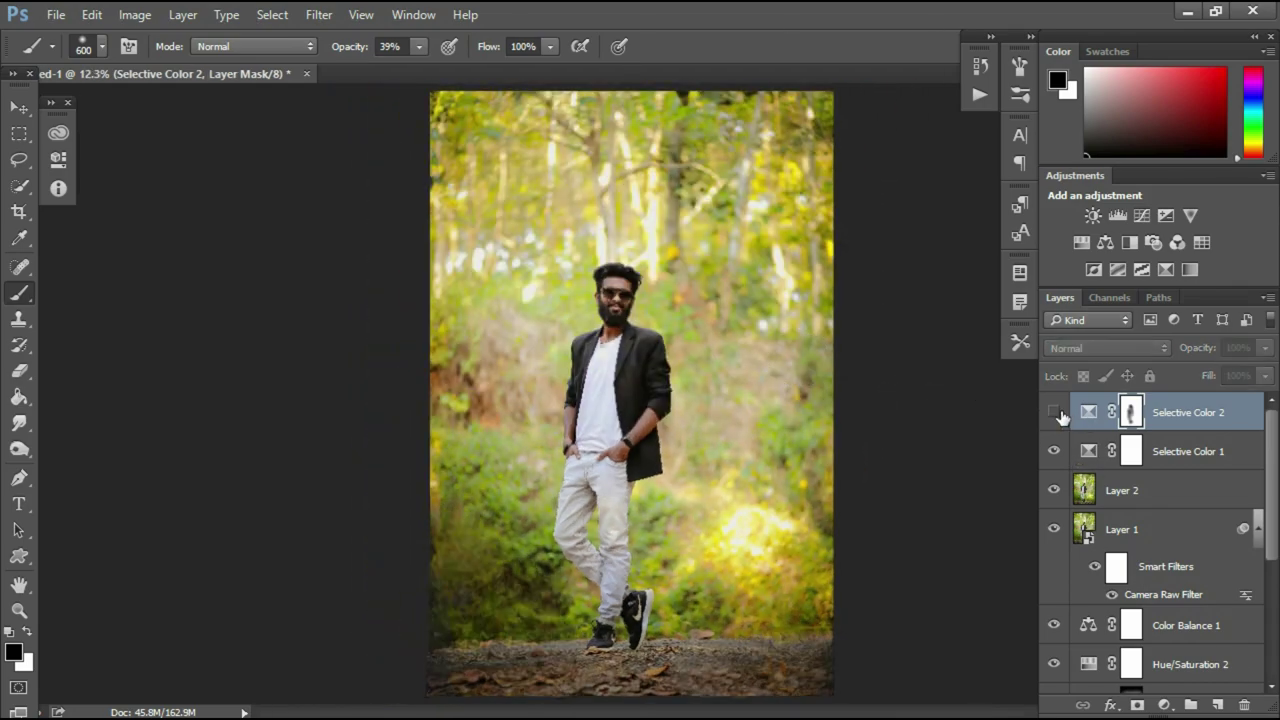
Add a Curves adjustment on top and lift the midtones slightly, from input 119 to output 125
click(1141, 215)
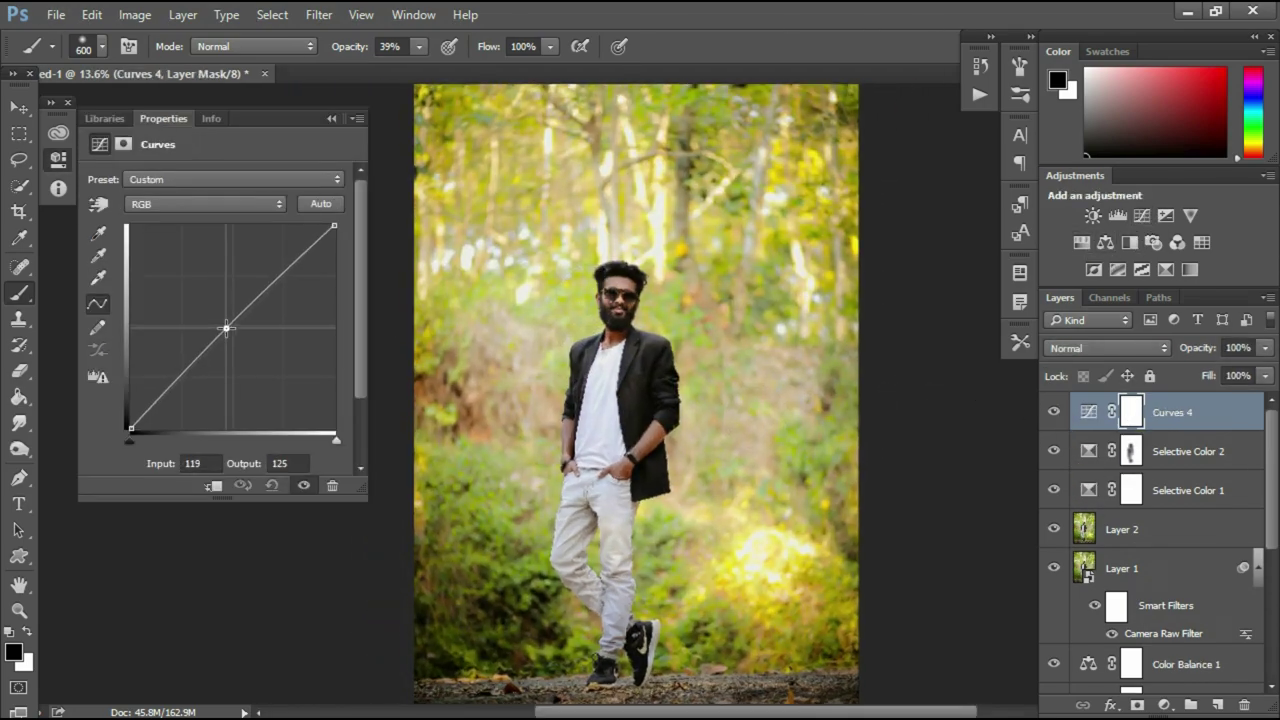
click(331, 118)
scroll(546, 304, down, 3)
scroll(531, 406, up, 2)
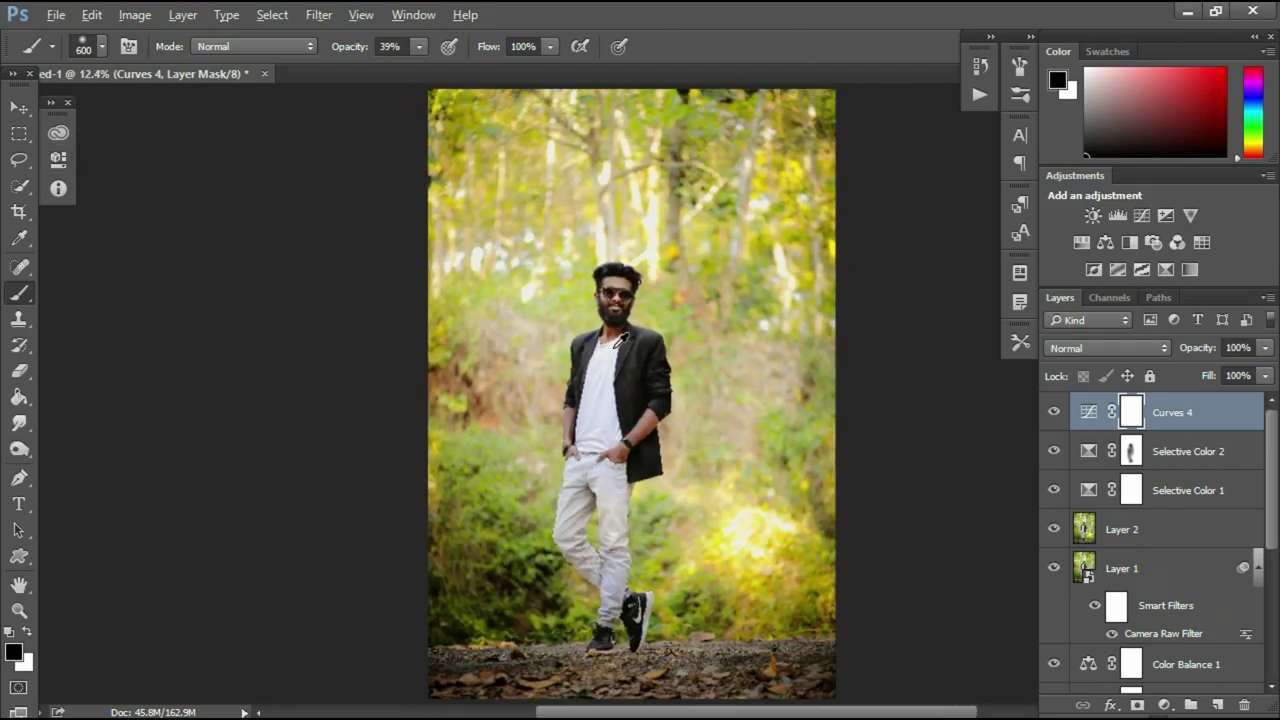
Add a third Selective Color adjustment with Reds at Black -19 and invert its mask to black
click(1163, 704)
click(1150, 701)
click(338, 203)
click(172, 225)
drag(215, 373, 190, 372)
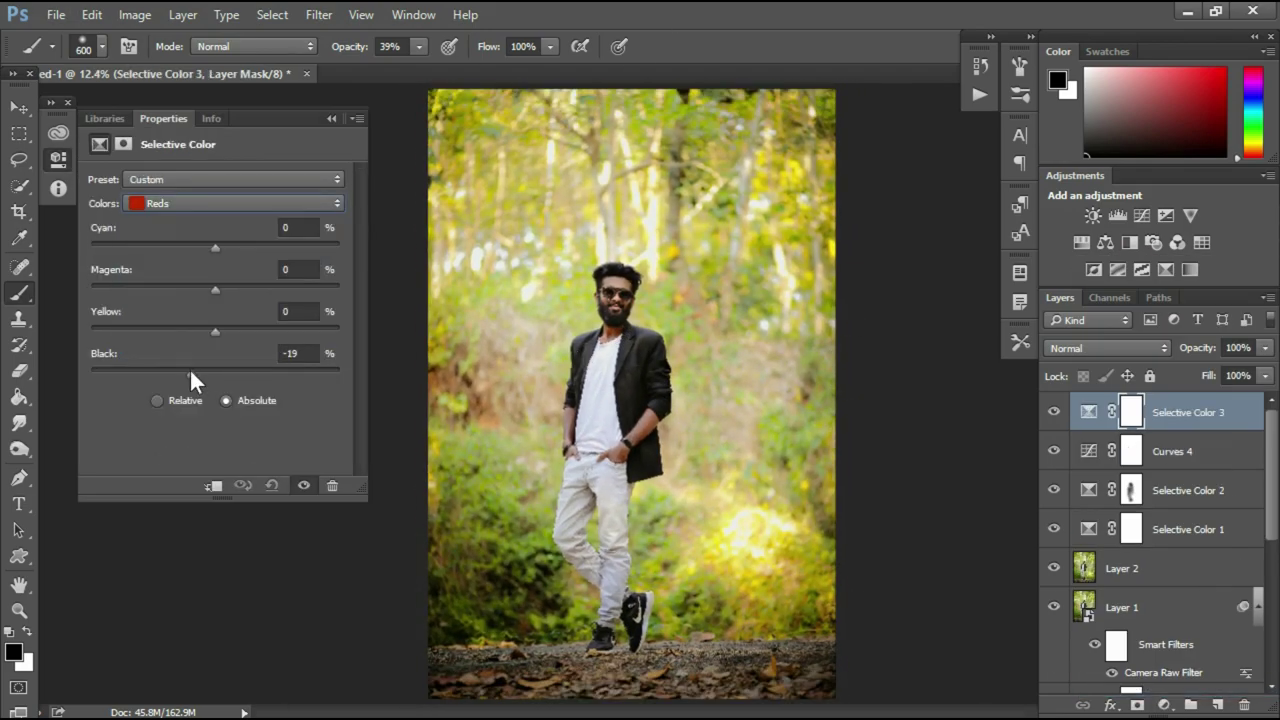
click(190, 203)
click(190, 222)
click(331, 118)
scroll(686, 305, up, 20)
key(ctrl+i)
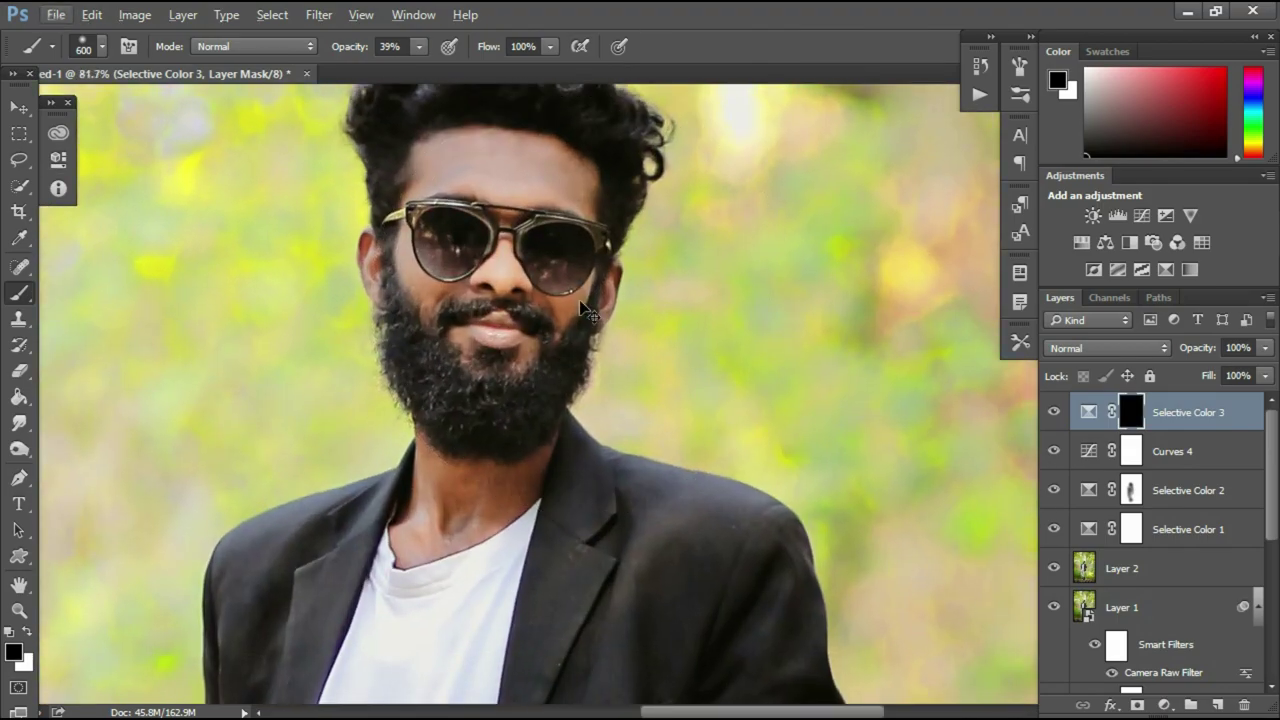
Paint white over the face and neck on the Selective Color 3 mask with a 150 px brush at 100% opacity
scroll(556, 301, up, 1)
key(bracketleft)
key(bracketleft)
key(bracketleft)
key(bracketleft)
key(bracketleft)
key(x)
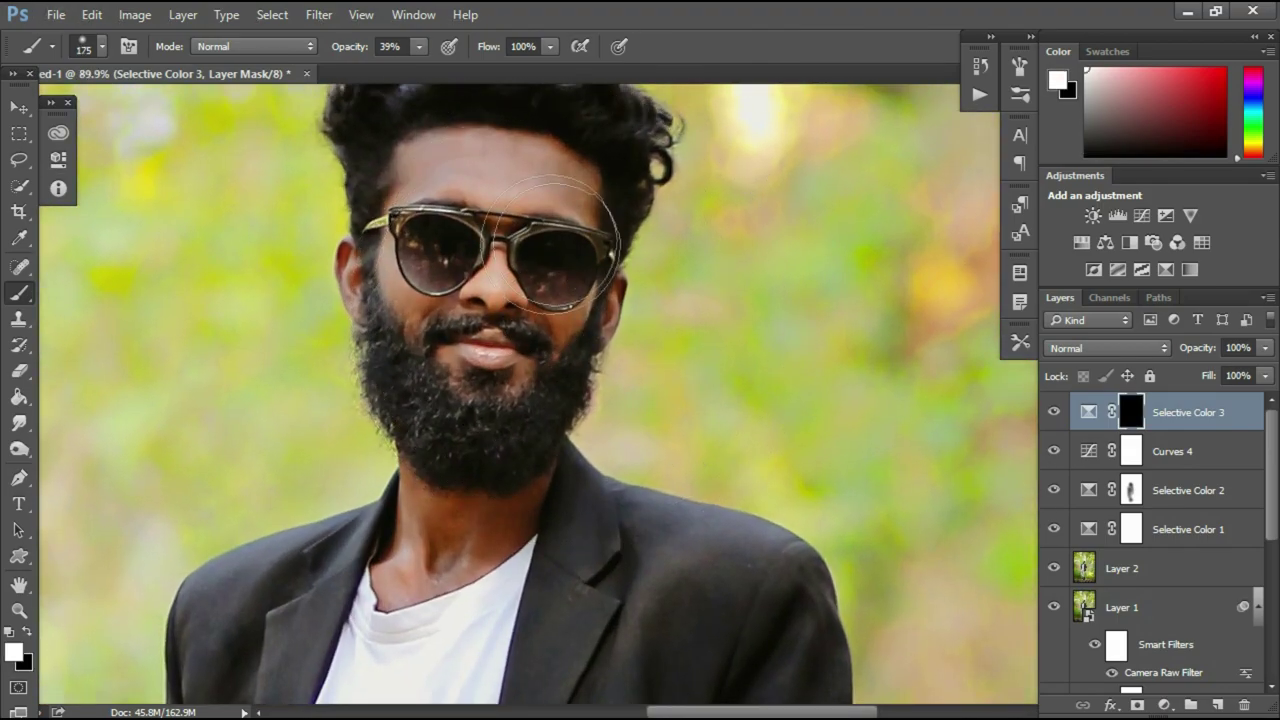
drag(419, 47, 505, 74)
key(bracketleft)
mouse_move(482, 258)
mouse_down()
mouse_move(466, 280)
mouse_move(540, 338)
mouse_up()
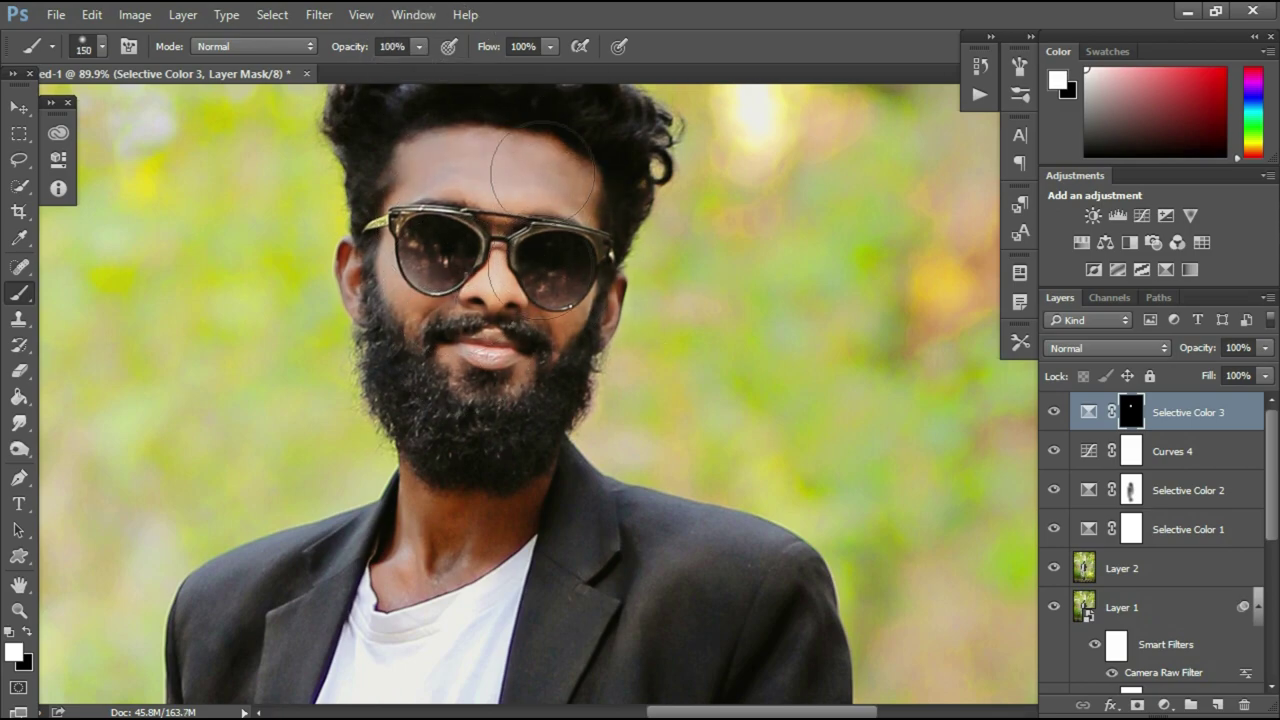
drag(464, 491, 438, 548)
Paint white over the forearms and hands on the Selective Color 3 mask with a 125 px brush
key(bracketleft)
scroll(469, 308, down, 10)
scroll(400, 500, up, 7)
drag(334, 410, 342, 586)
scroll(600, 430, down, 5)
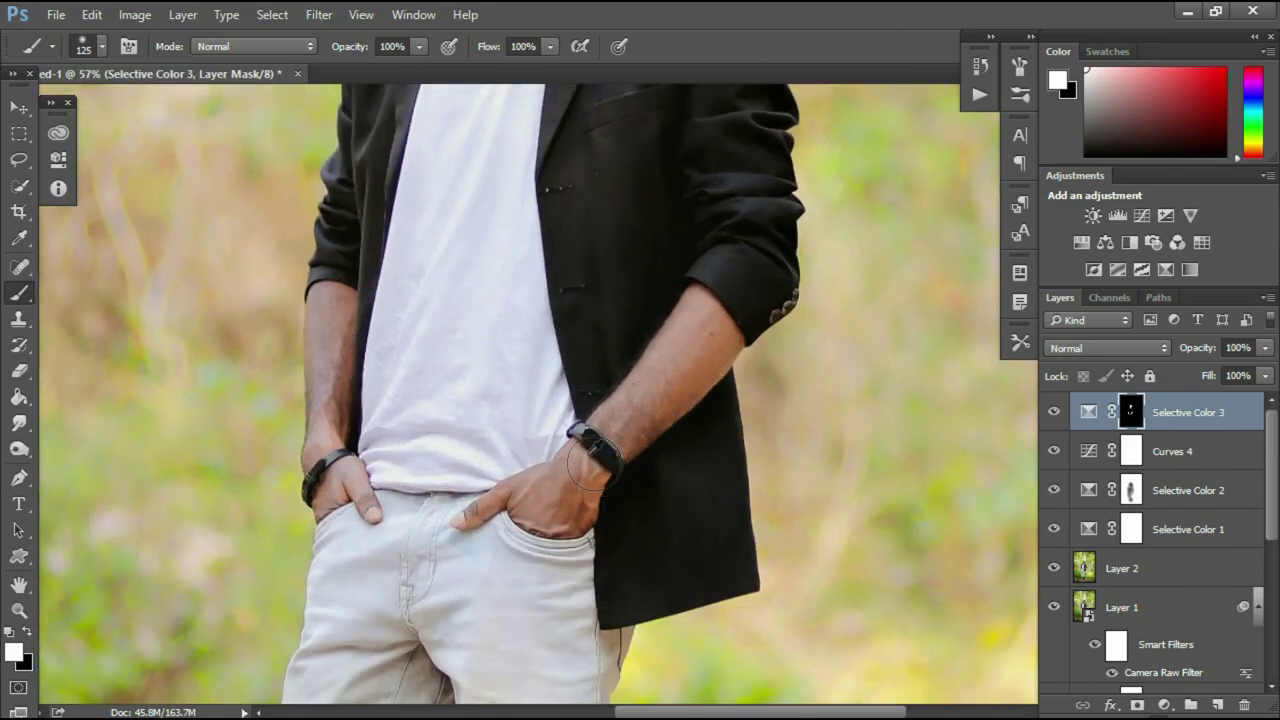
Touch up the face on the Selective Color 3 mask, reducing the brush to 20 px for the details around the sunglasses
scroll(563, 432, down, 3)
scroll(565, 440, down, 3)
scroll(571, 460, up, 8)
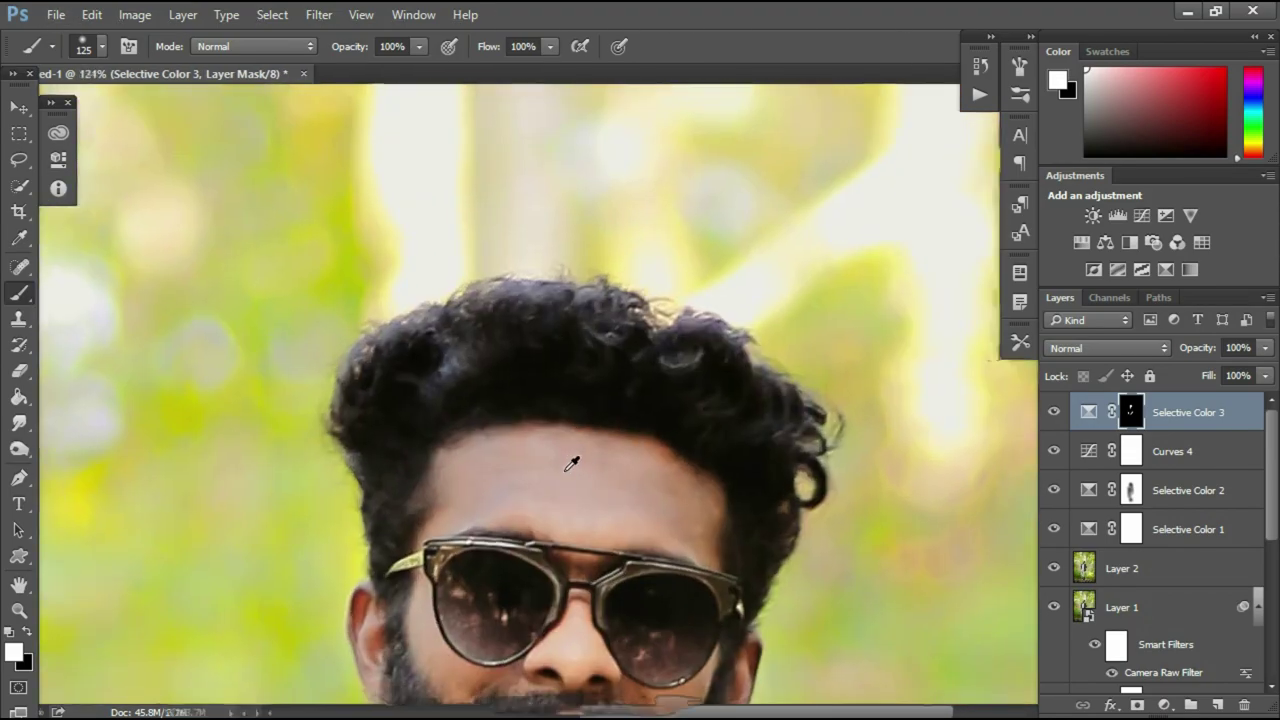
scroll(567, 468, down, 2)
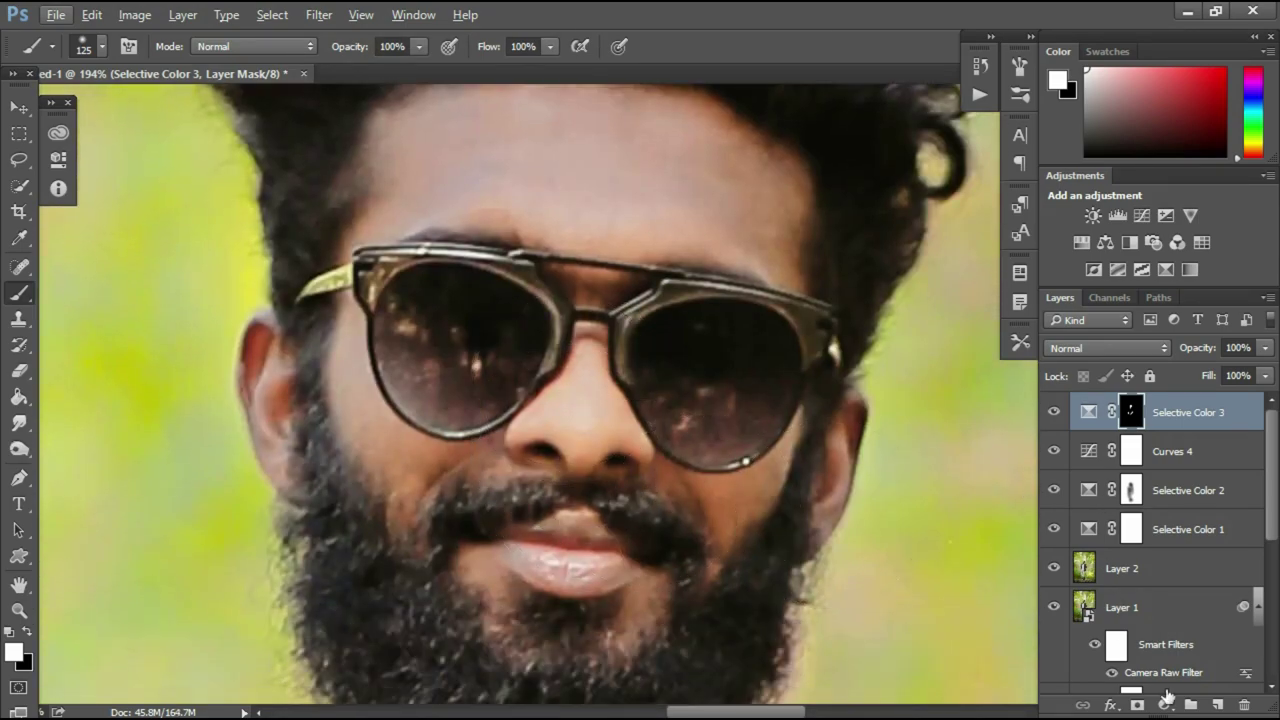
key(bracketleft)
key(bracketleft)
key(bracketleft)
key(bracketleft)
key(bracketleft)
key(bracketleft)
key(bracketleft)
key(bracketleft)
key(bracketleft)
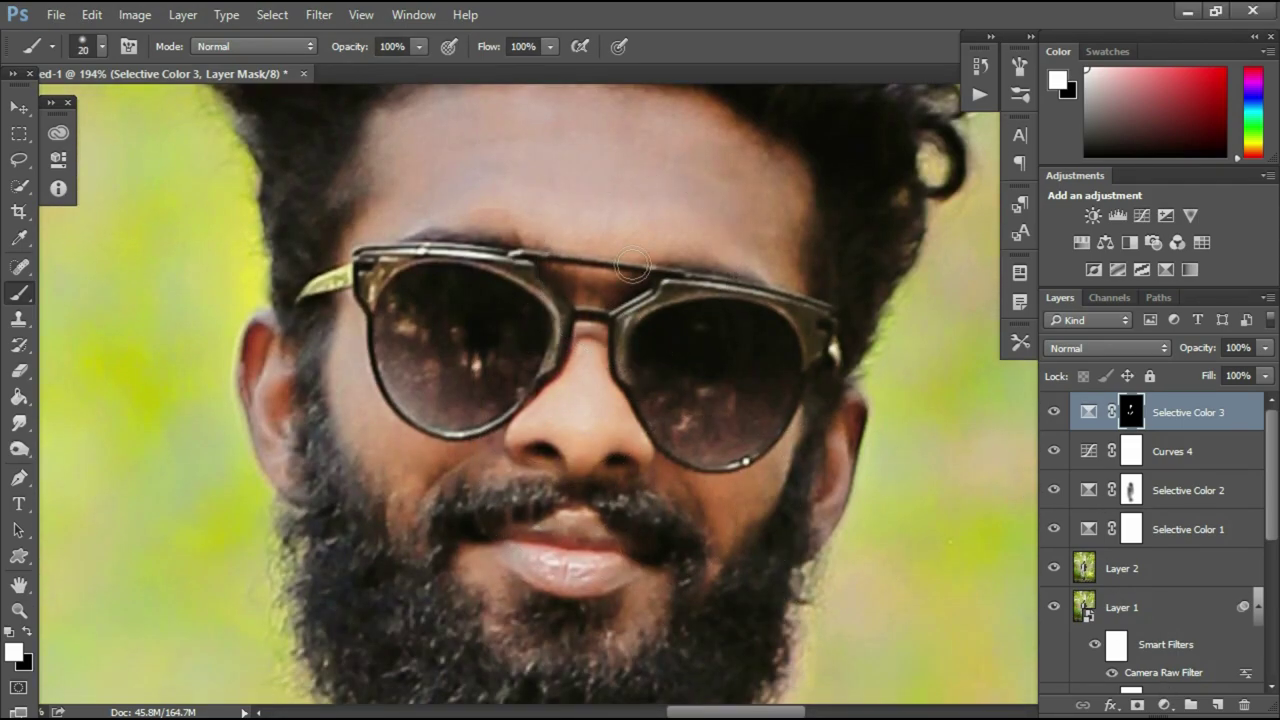
Add a fourth Selective Color adjustment with a reduced Black amount and invert its mask to black
click(1189, 269)
click(235, 203)
click(150, 197)
drag(216, 372, 195, 368)
click(188, 203)
click(178, 238)
click(331, 118)
key(ctrl+i)
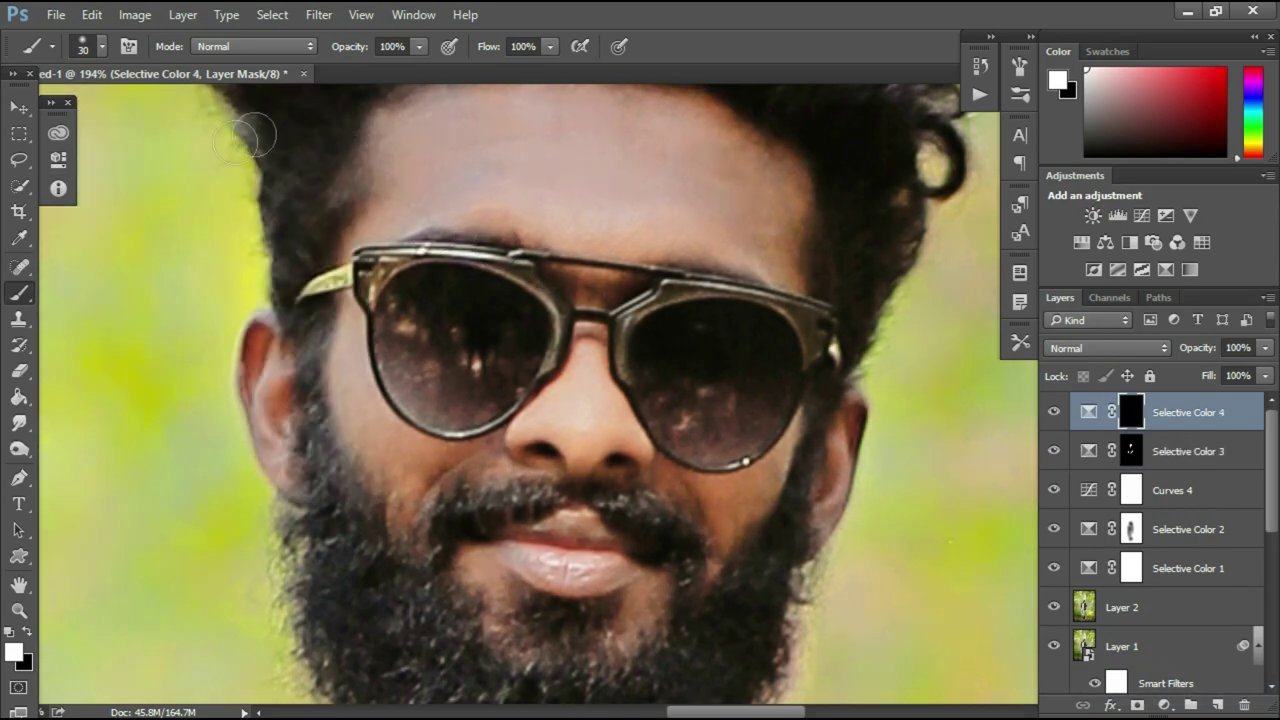
Paint white over the face, neck and arms on the Selective Color 4 mask with a 50 to 60 px brush
key(bracketright)
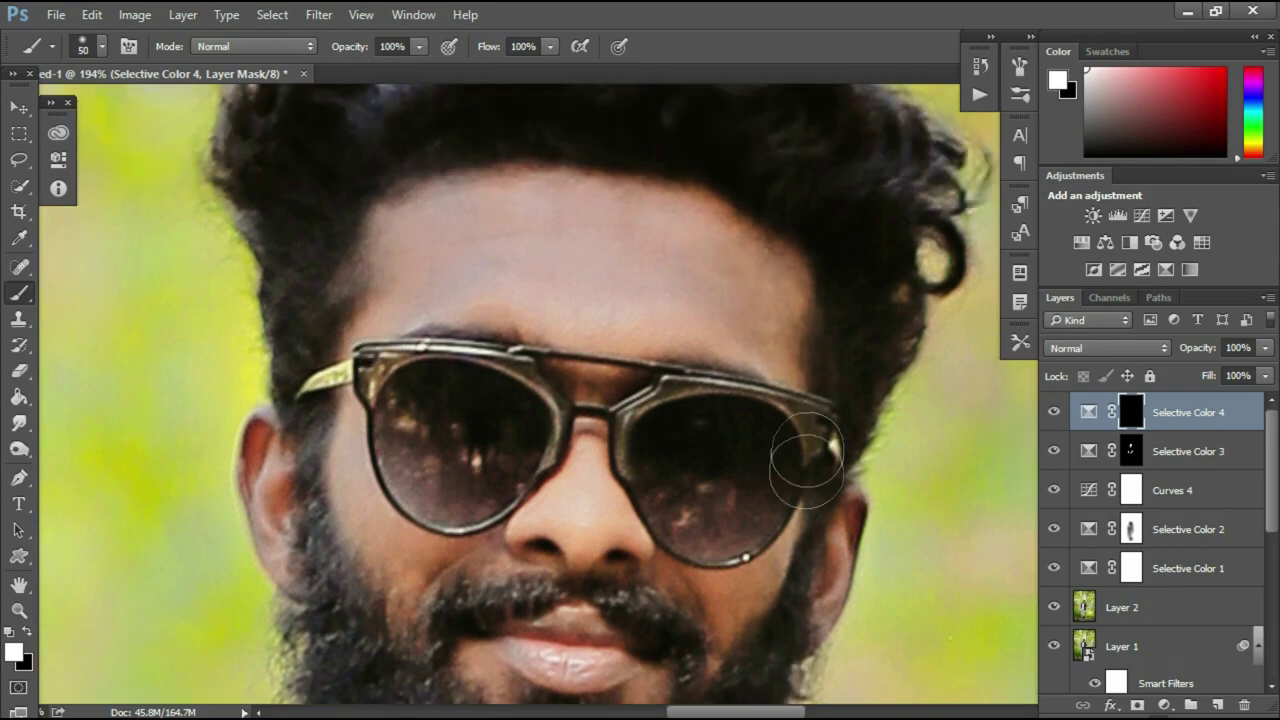
scroll(467, 531, down, 6)
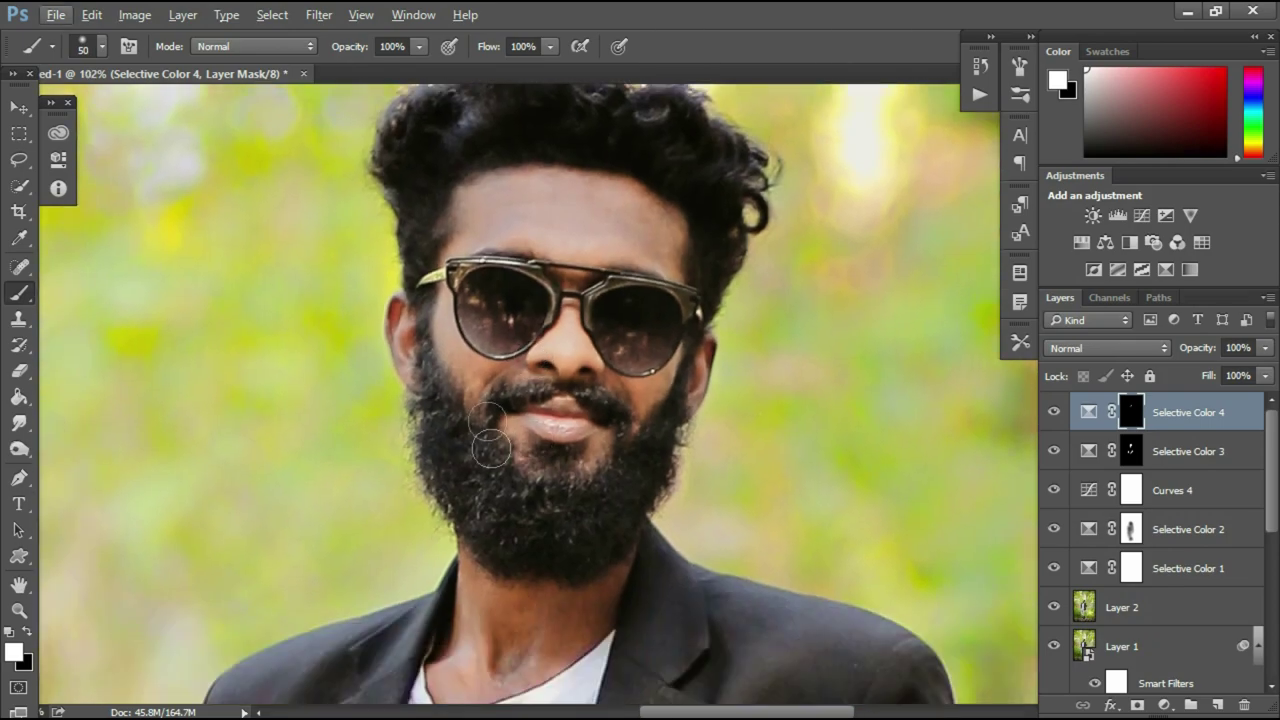
key(bracketright)
scroll(537, 546, down, 3)
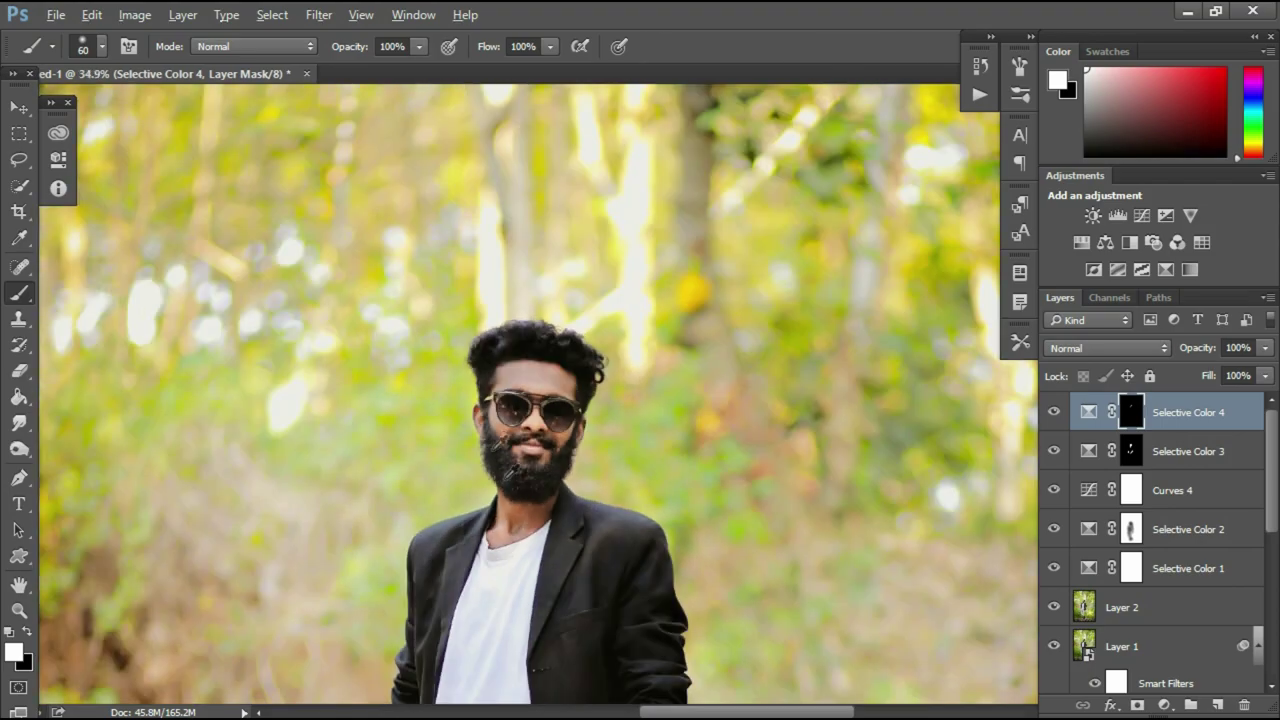
scroll(537, 546, up, 2)
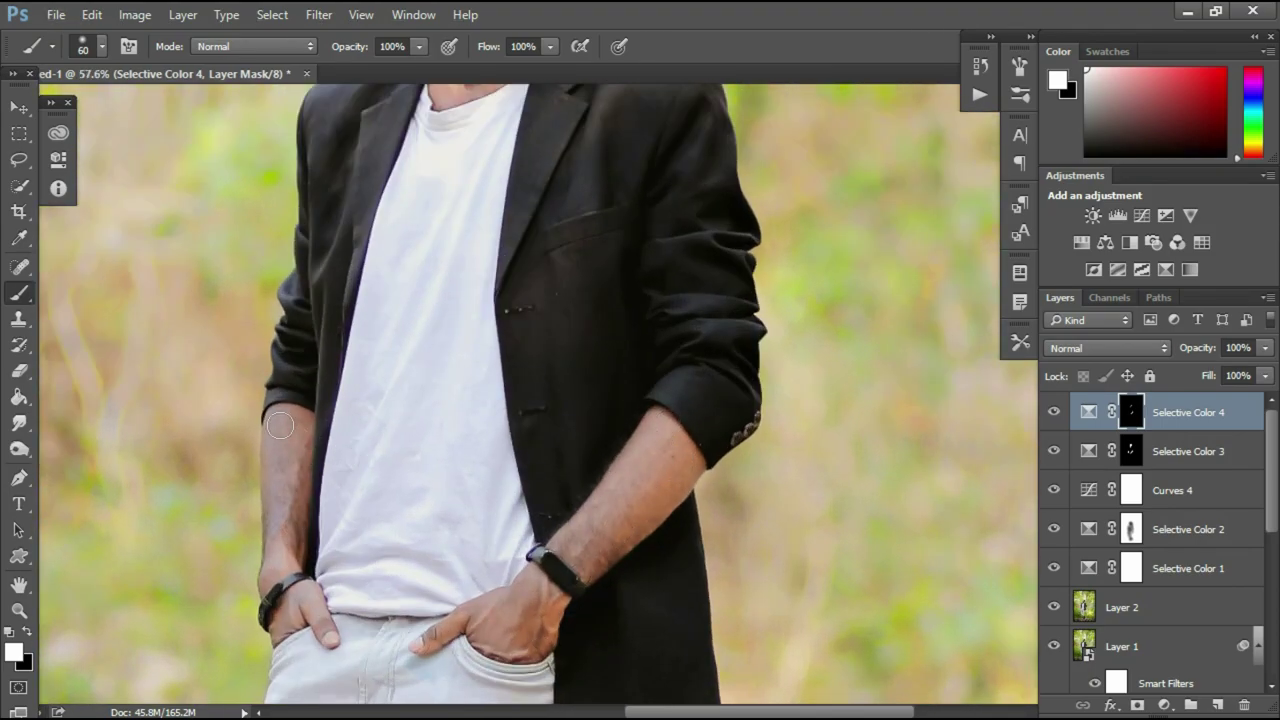
scroll(351, 449, down, 2)
Stamp the visible layers into a new layer and set up the Mixer Brush with Load 40% and Flow 40%
scroll(429, 271, up, 5)
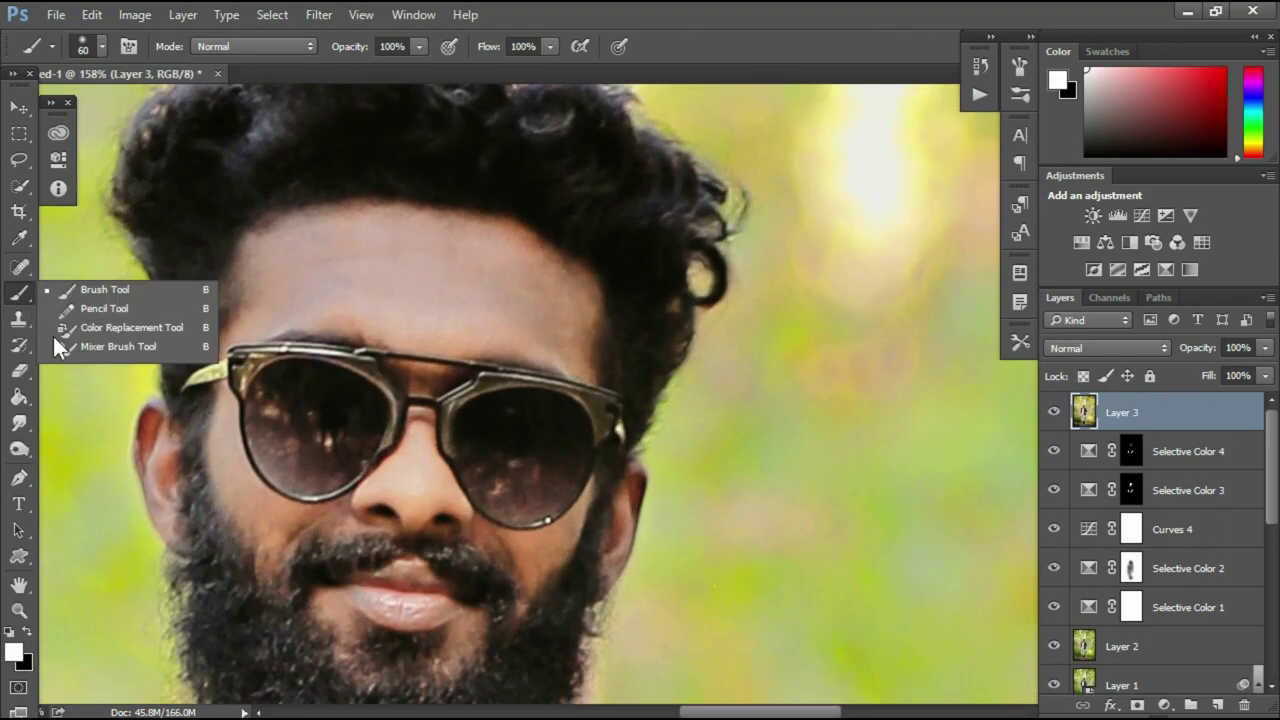
key(Escape)
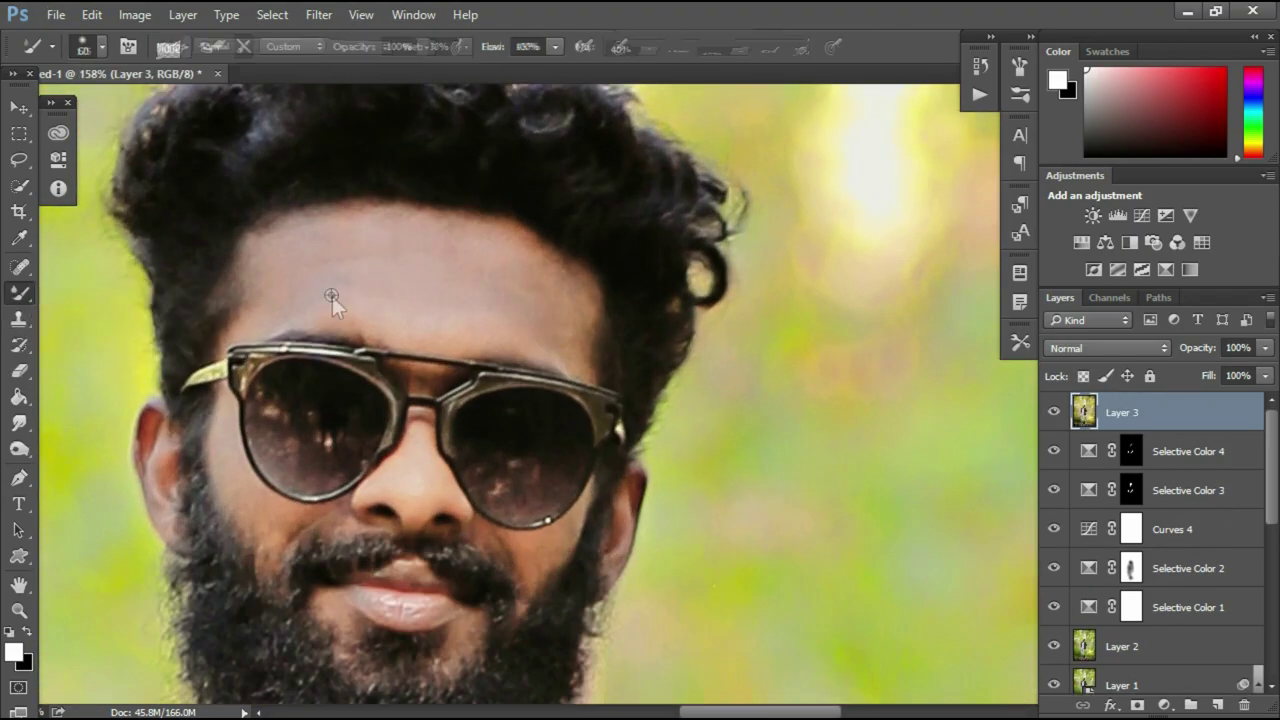
key(p)
click(19, 292)
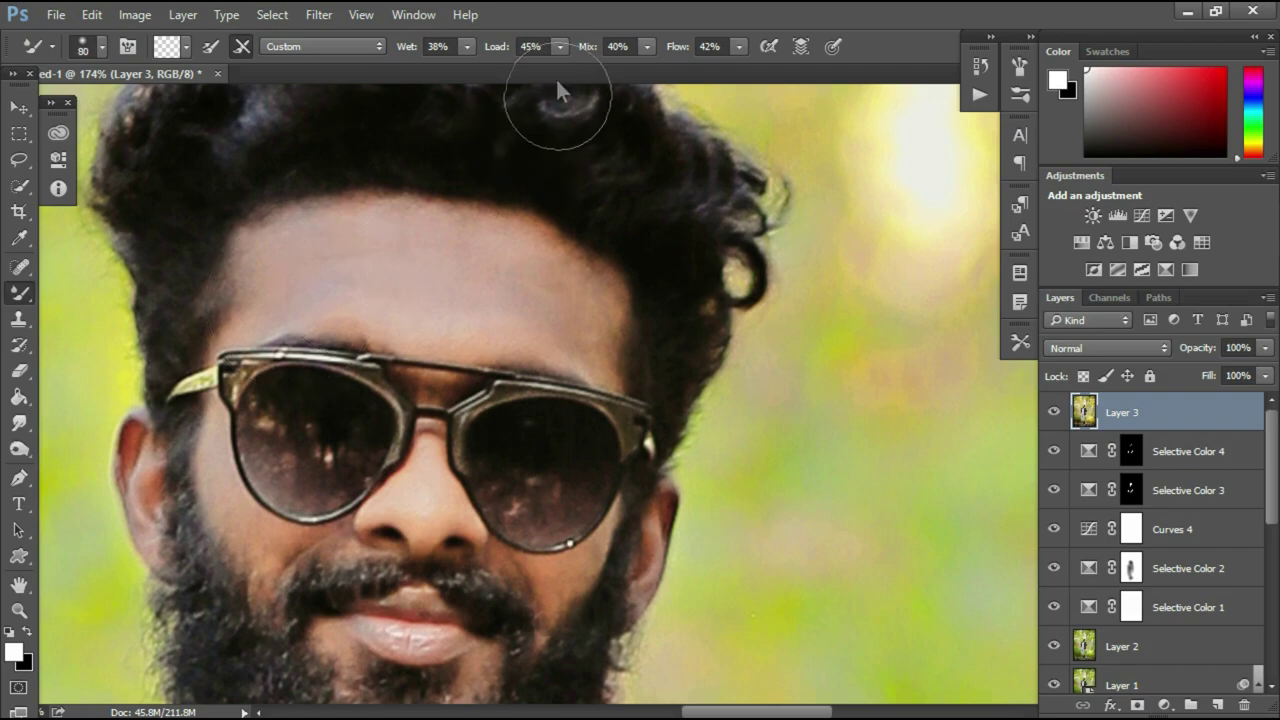
click(560, 46)
click(738, 46)
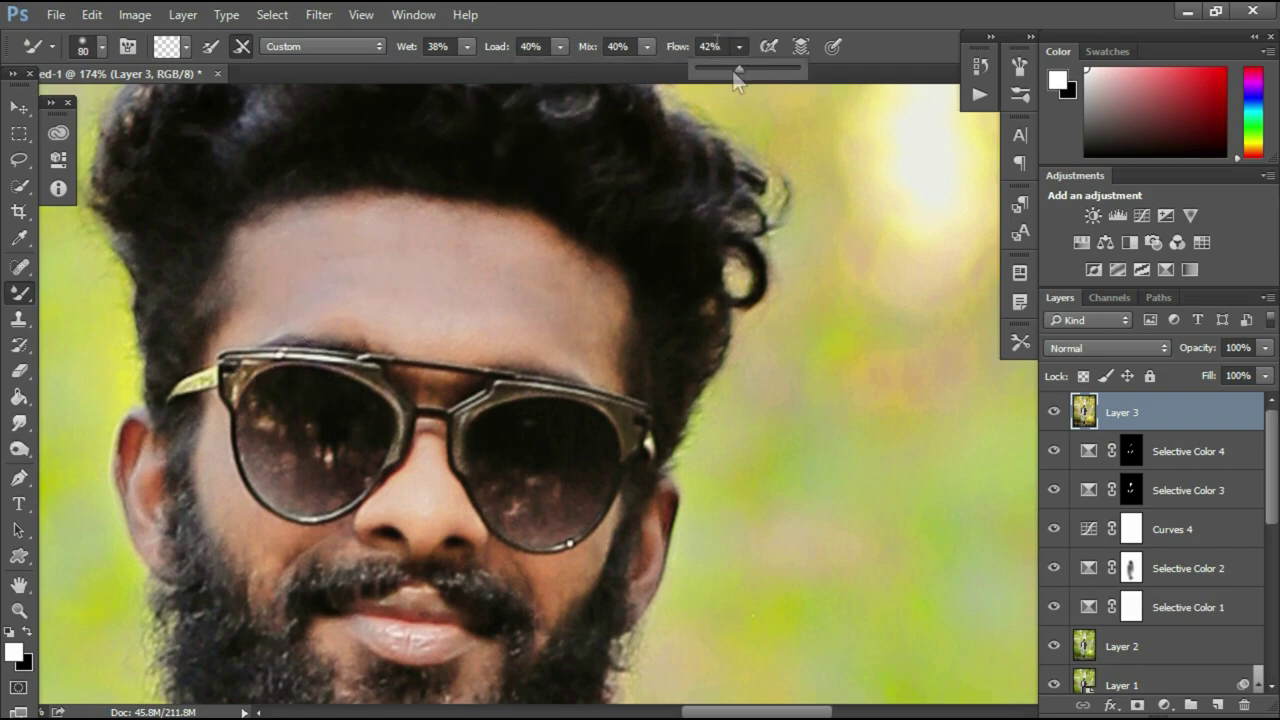
text(40)
key(Return)
Blend the forehead skin on Layer 3 with the Mixer Brush, reducing its size from 70 to 20 px
key([)
key([)
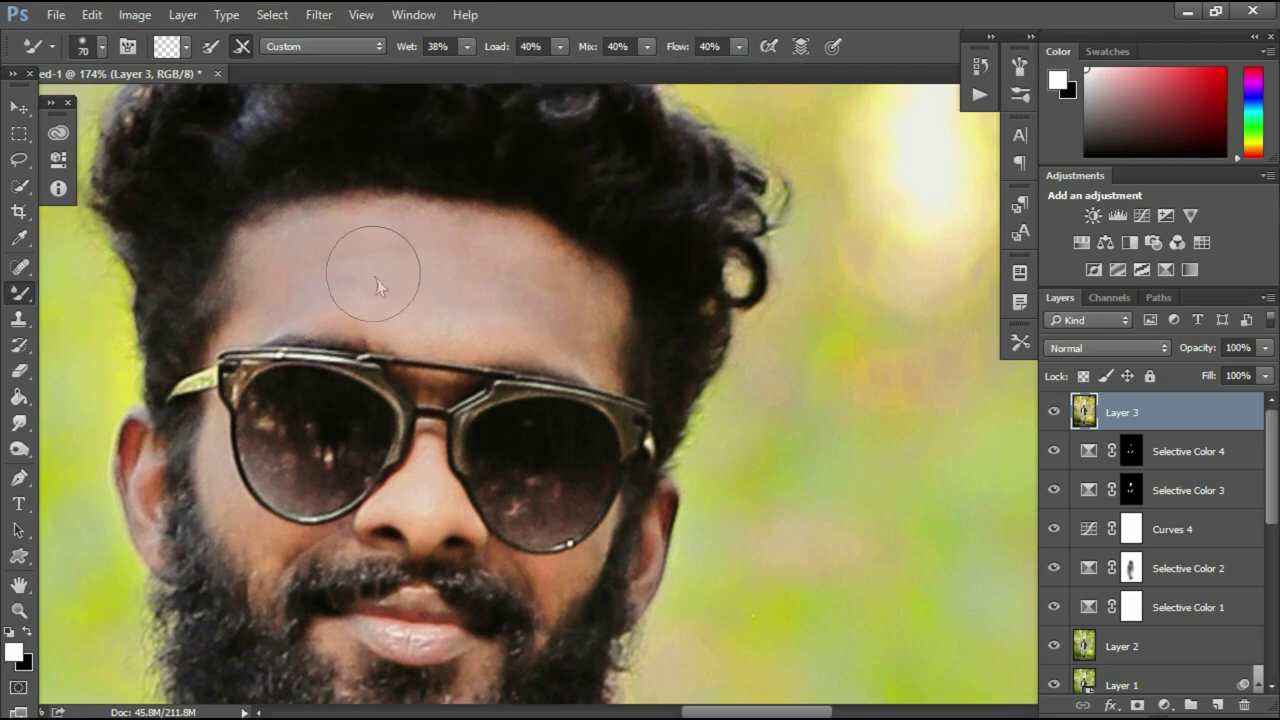
key(bracketleft)
key(bracketleft)
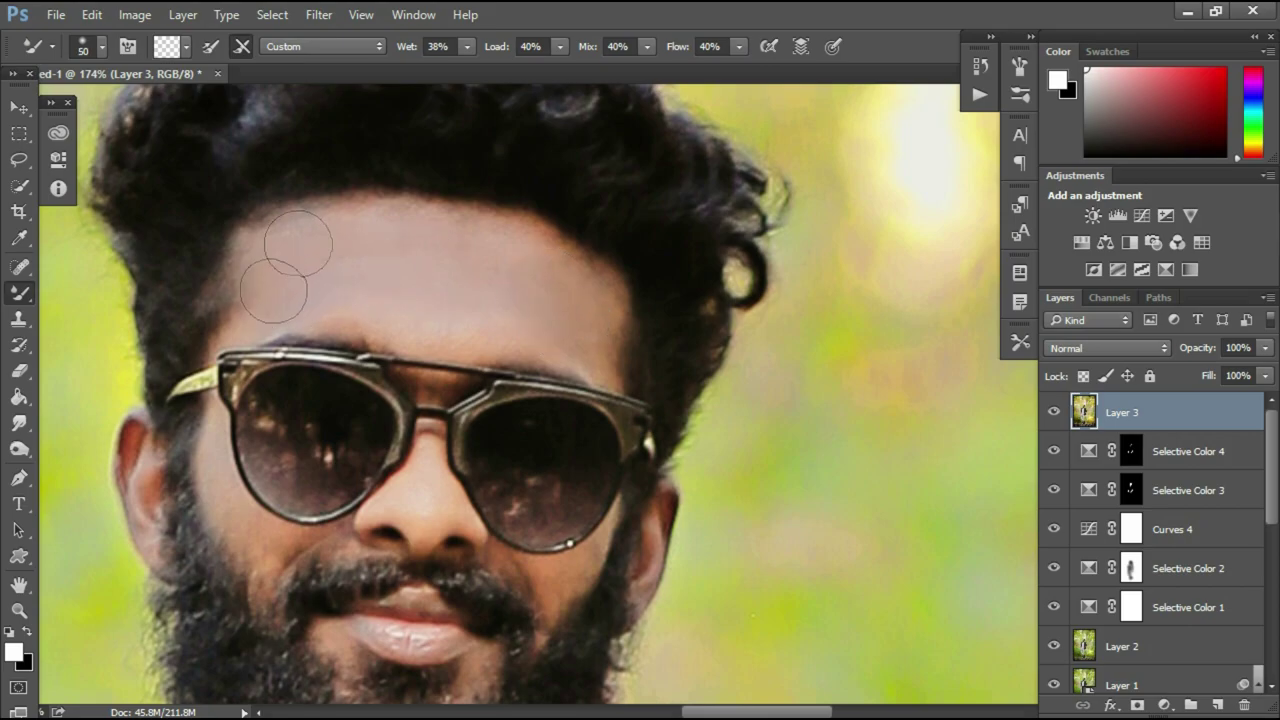
key(bracketleft)
key(bracketleft)
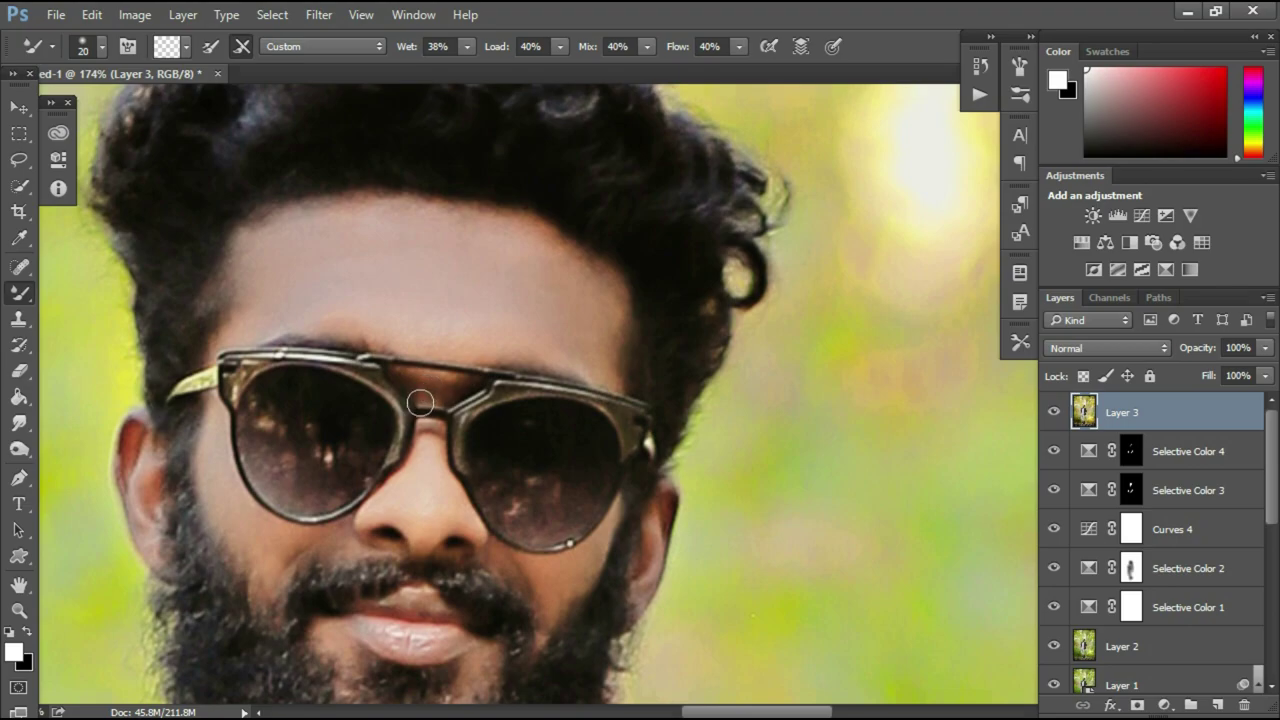
Smooth the nose, cheeks and skin around the mouth with the Mixer Brush at 20 to 25 px
scroll(371, 477, down, 4)
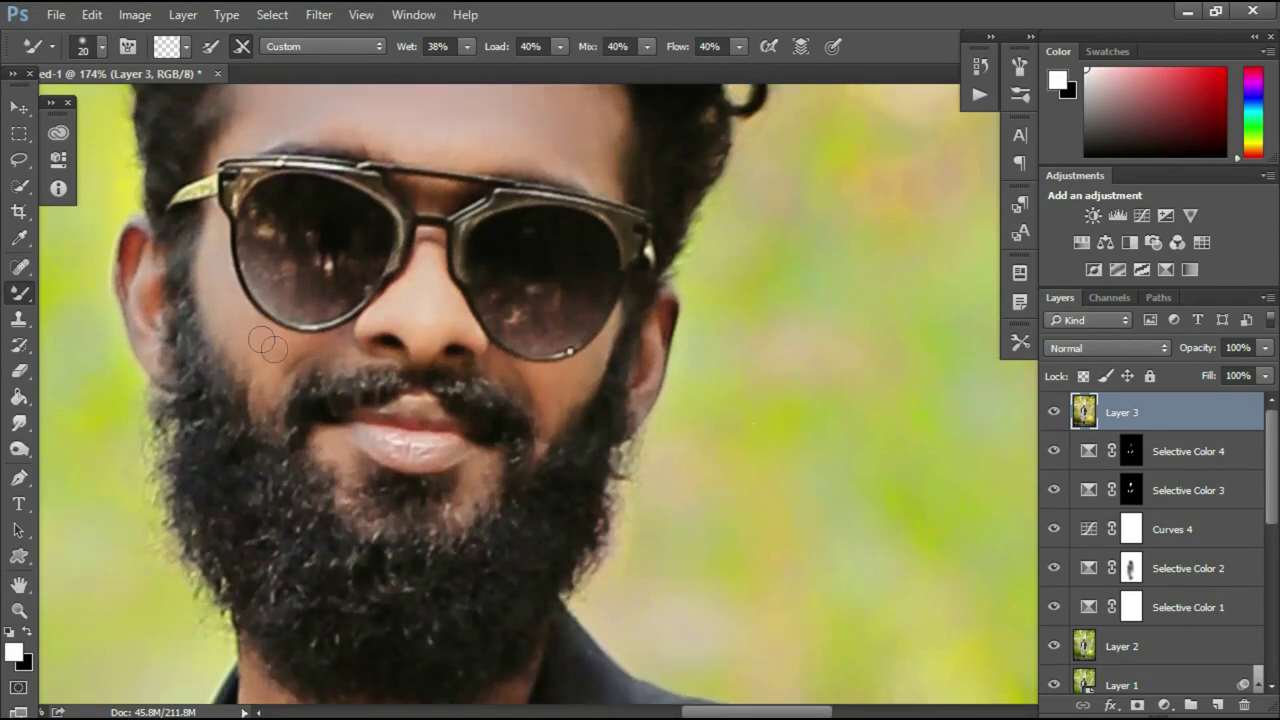
scroll(289, 431, down, 3)
key(bracketright)
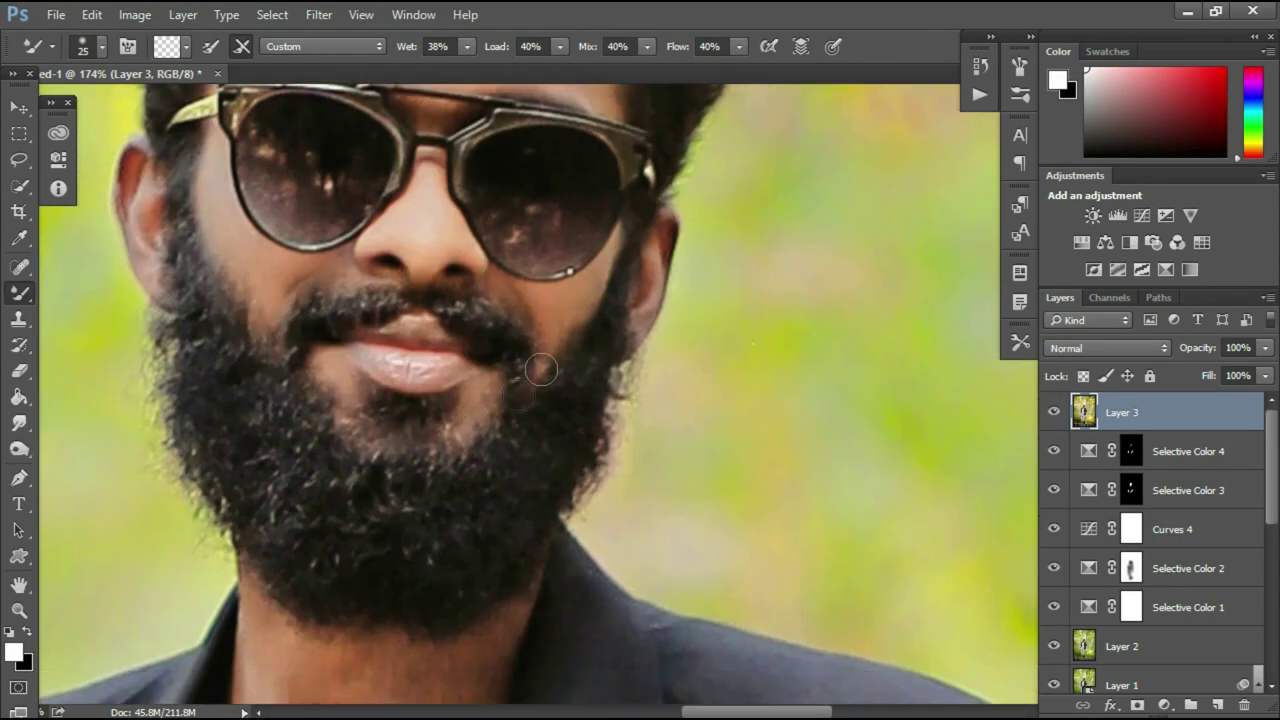
scroll(567, 259, up, 5)
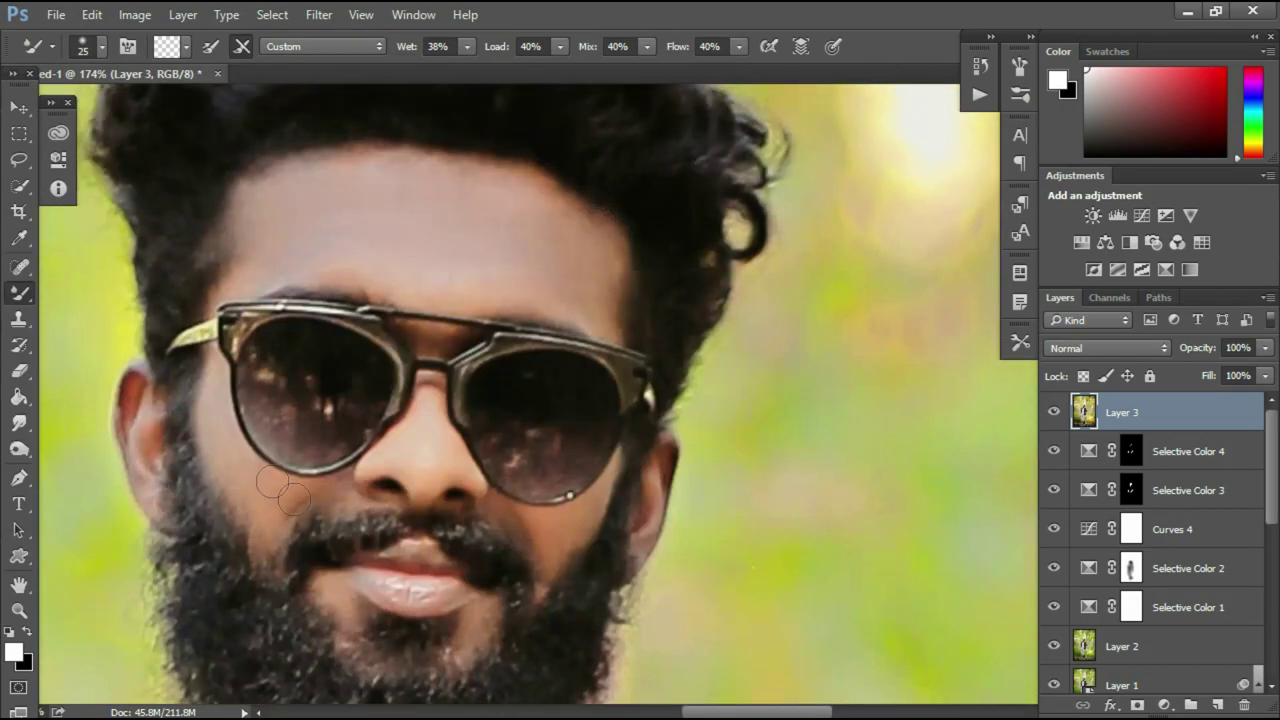
Smooth the neck and upper chest skin on Layer 3 with the Mixer Brush enlarged to 45 px
scroll(655, 485, down, 5)
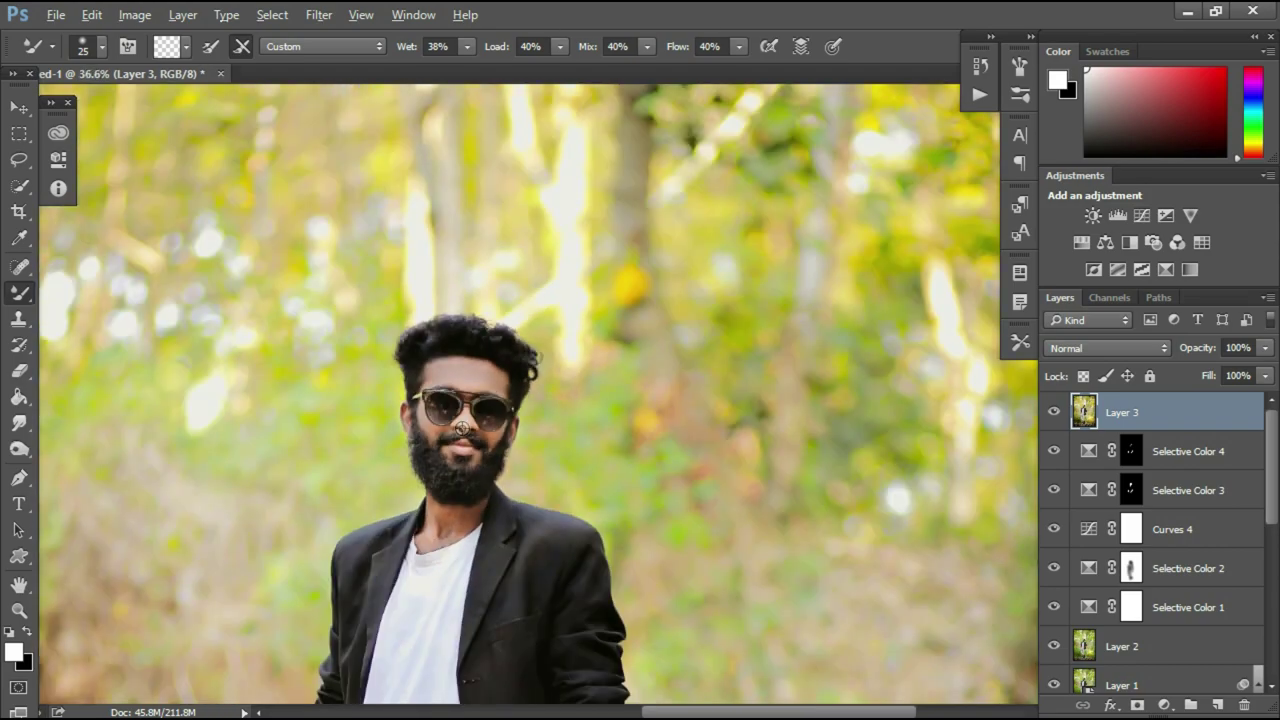
scroll(433, 451, up, 5)
key(bracketright)
key(bracketright)
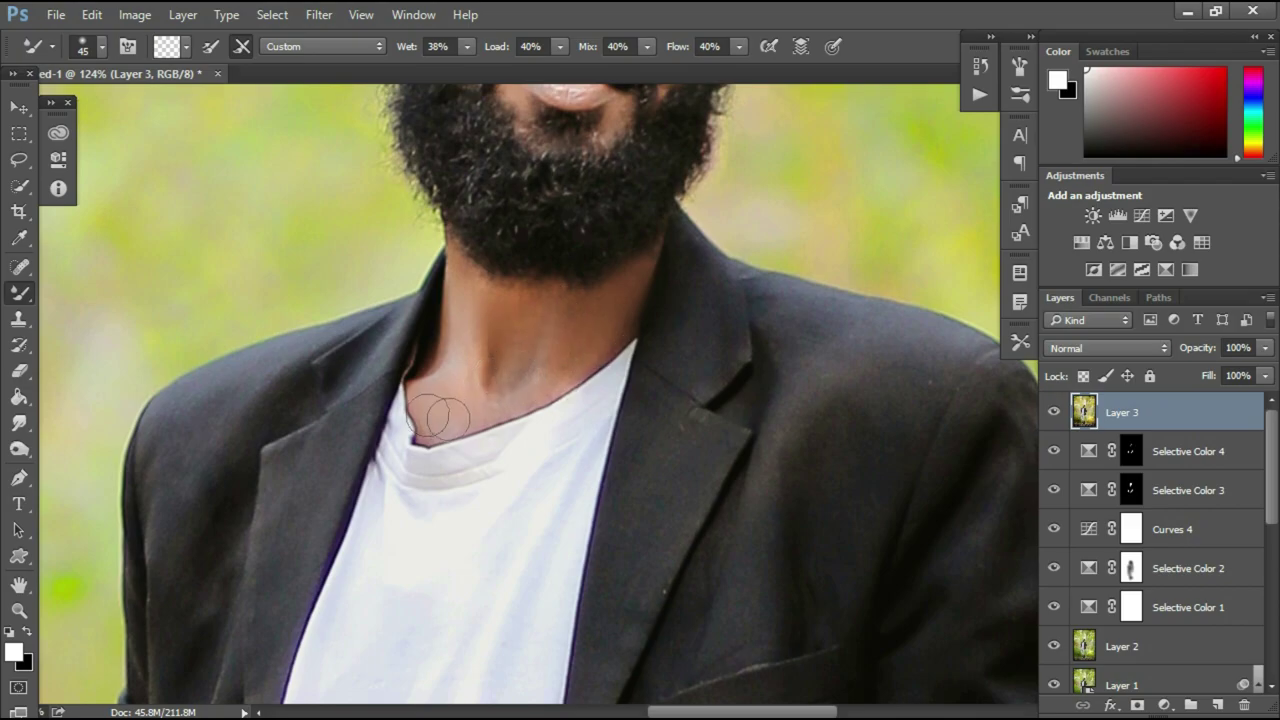
scroll(571, 371, down, 5)
scroll(572, 485, up, 6)
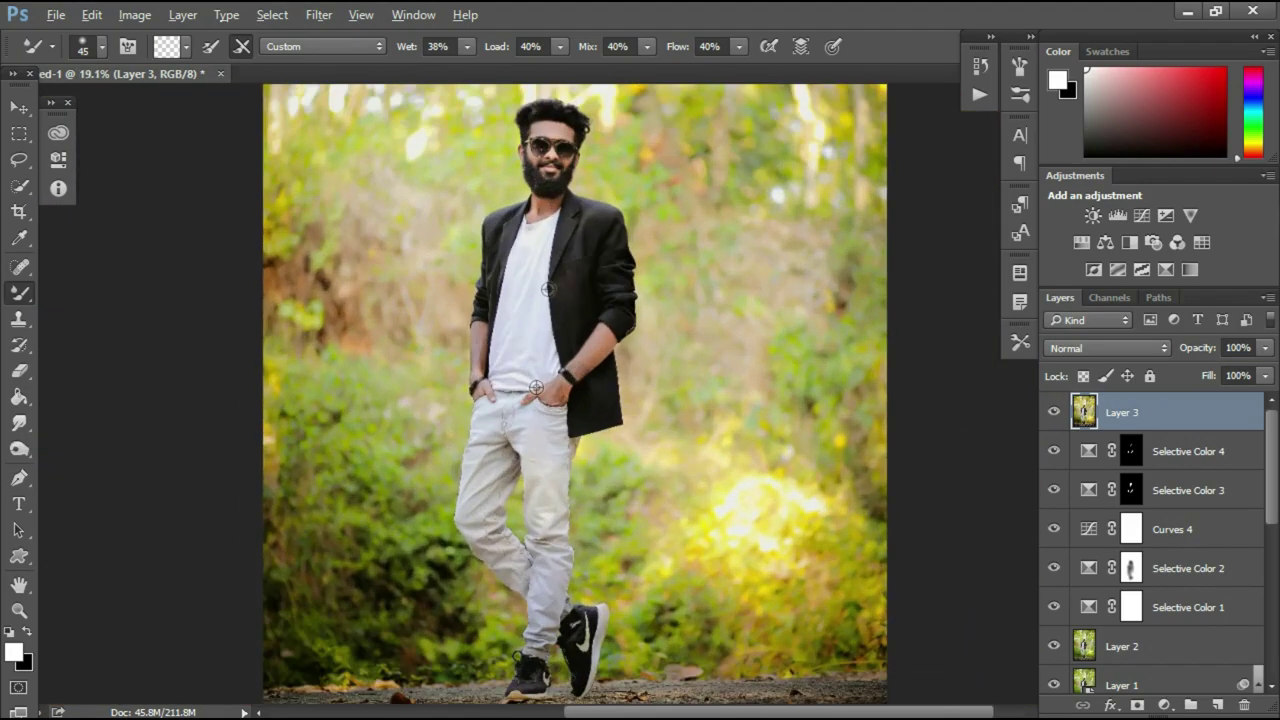
Heal the dark spot on the forearm above the wristband and smooth that arm with the Mixer Brush at 50 to 60 px
scroll(572, 485, down, 3)
key(j)
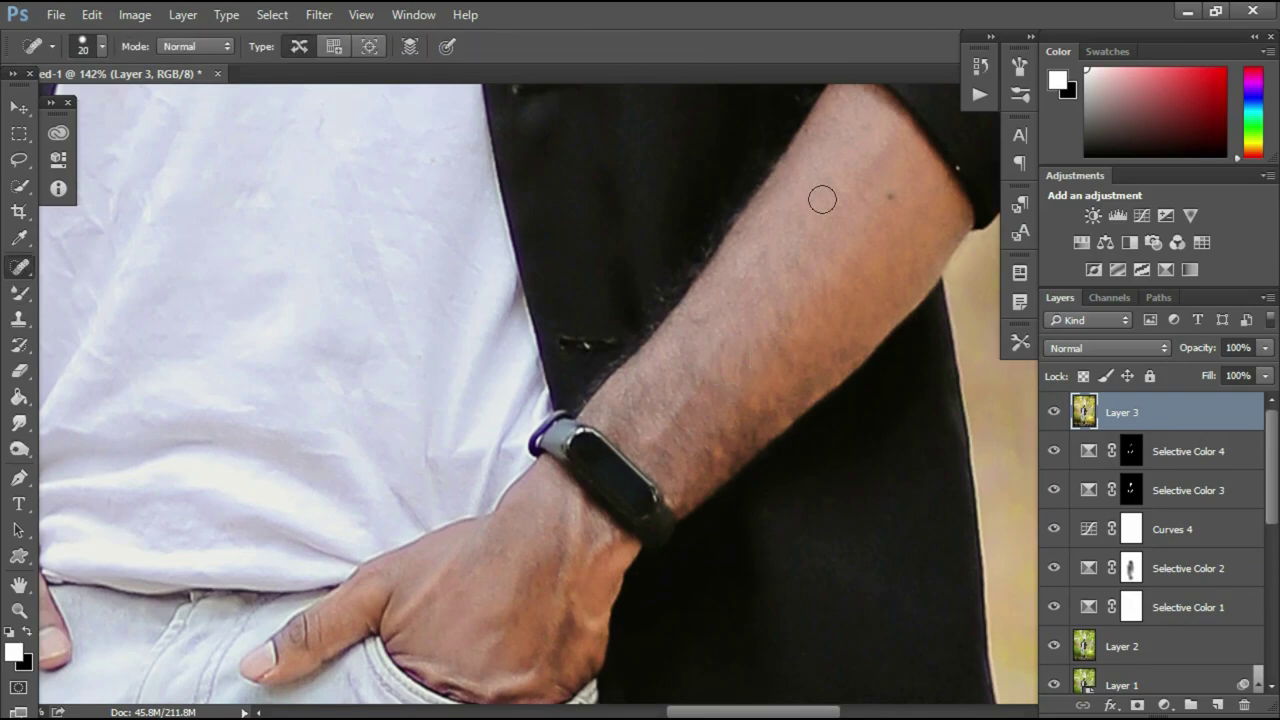
click(5, 294)
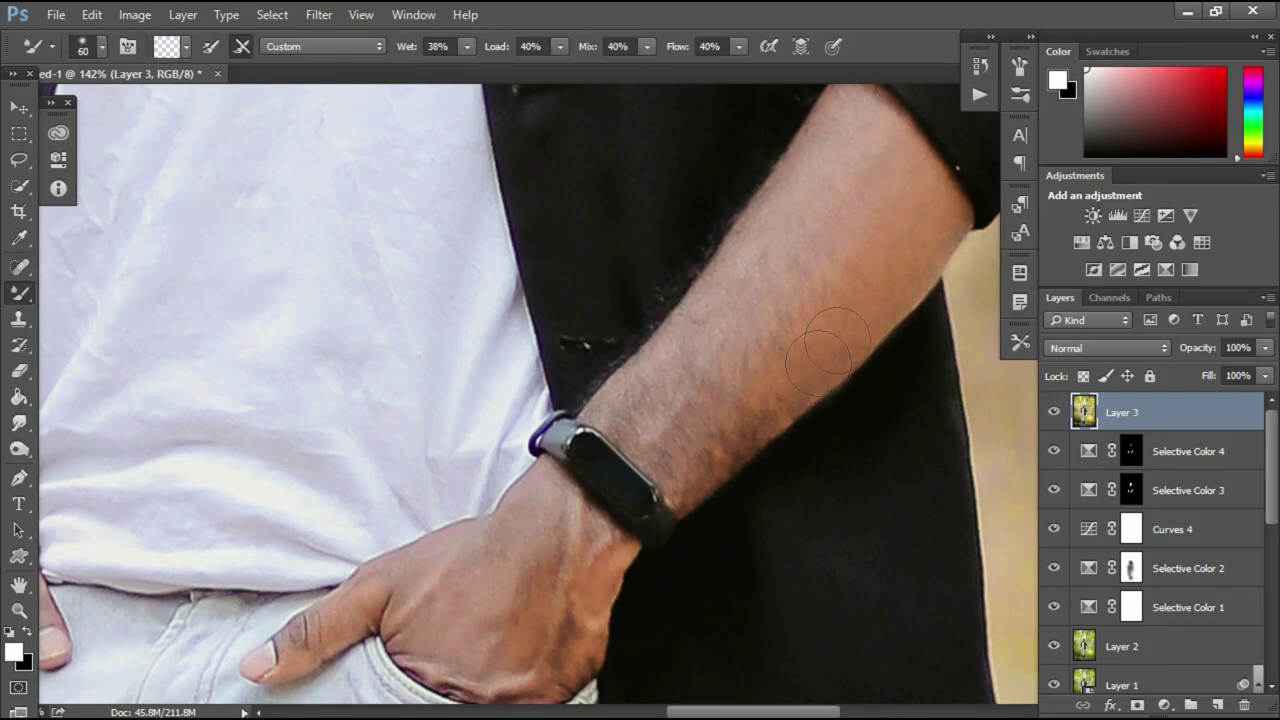
key(bracketright)
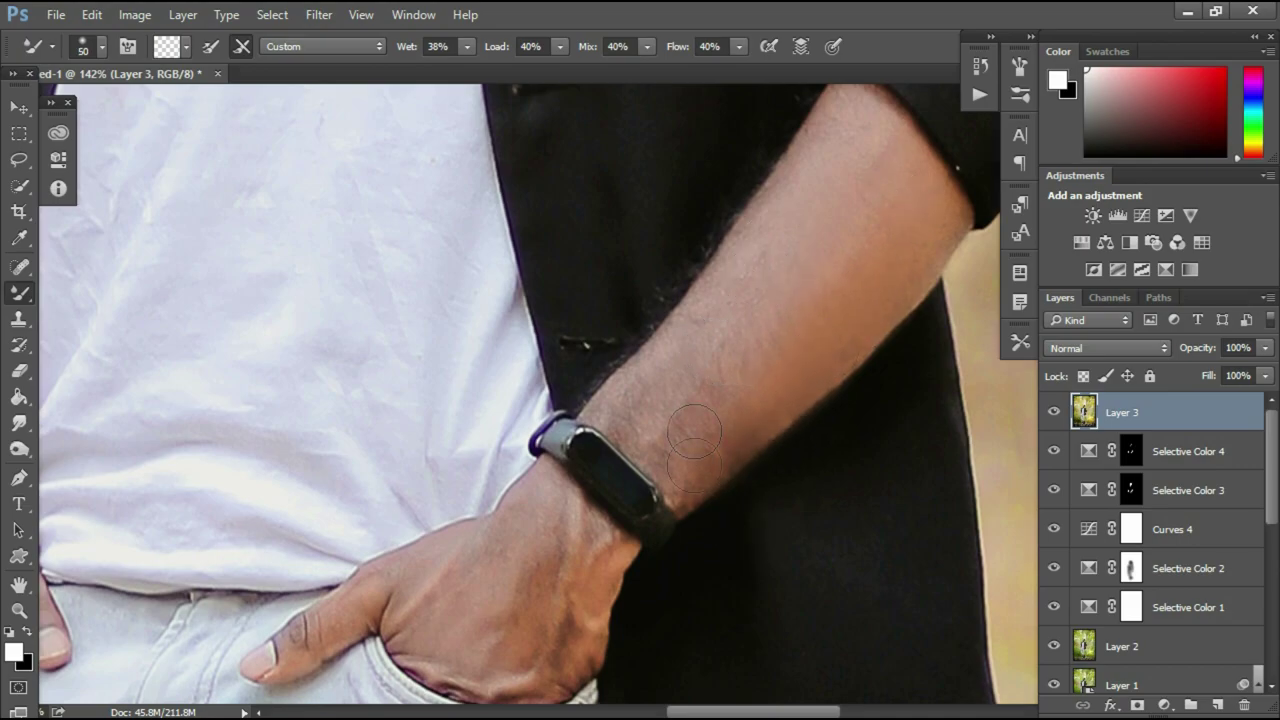
scroll(569, 580, down, 2)
key(bracketright)
Smooth the skin of the other forearm and hand on Layer 3 with the Mixer Brush at 50 px
scroll(459, 468, down, 5)
scroll(374, 460, up, 4)
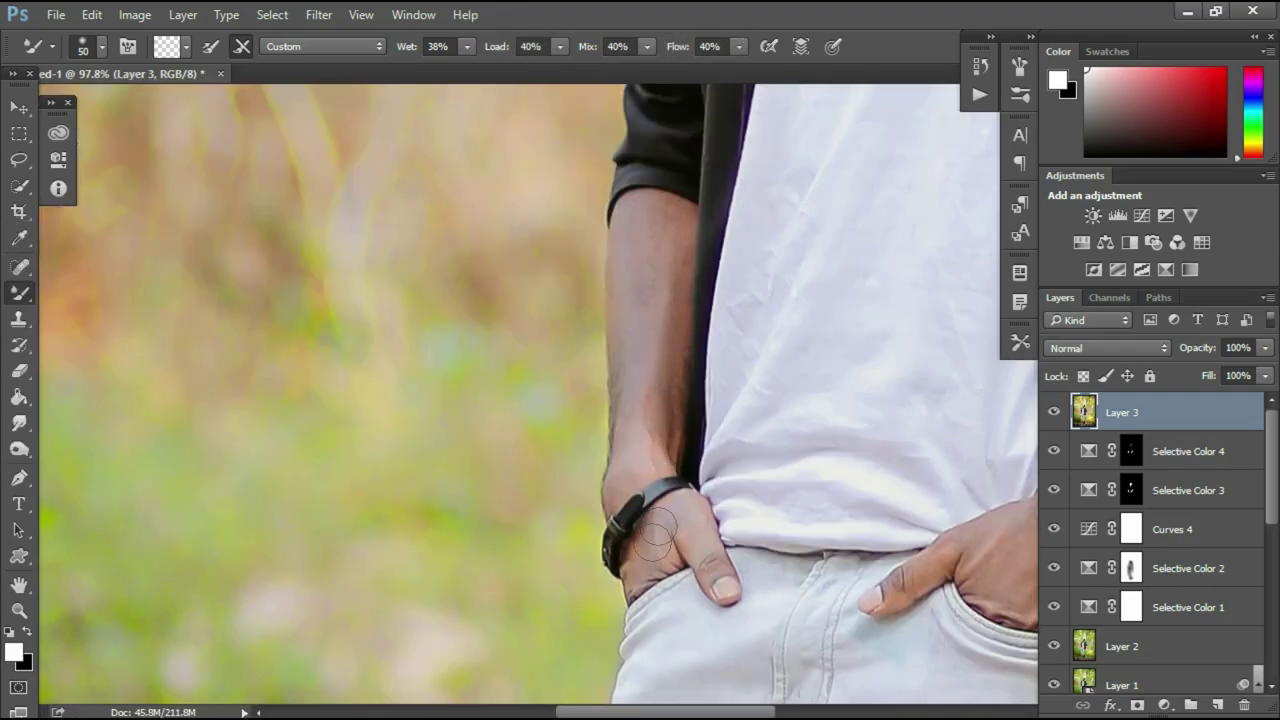
scroll(657, 525, down, 6)
scroll(628, 283, up, 5)
scroll(620, 286, down, 6)
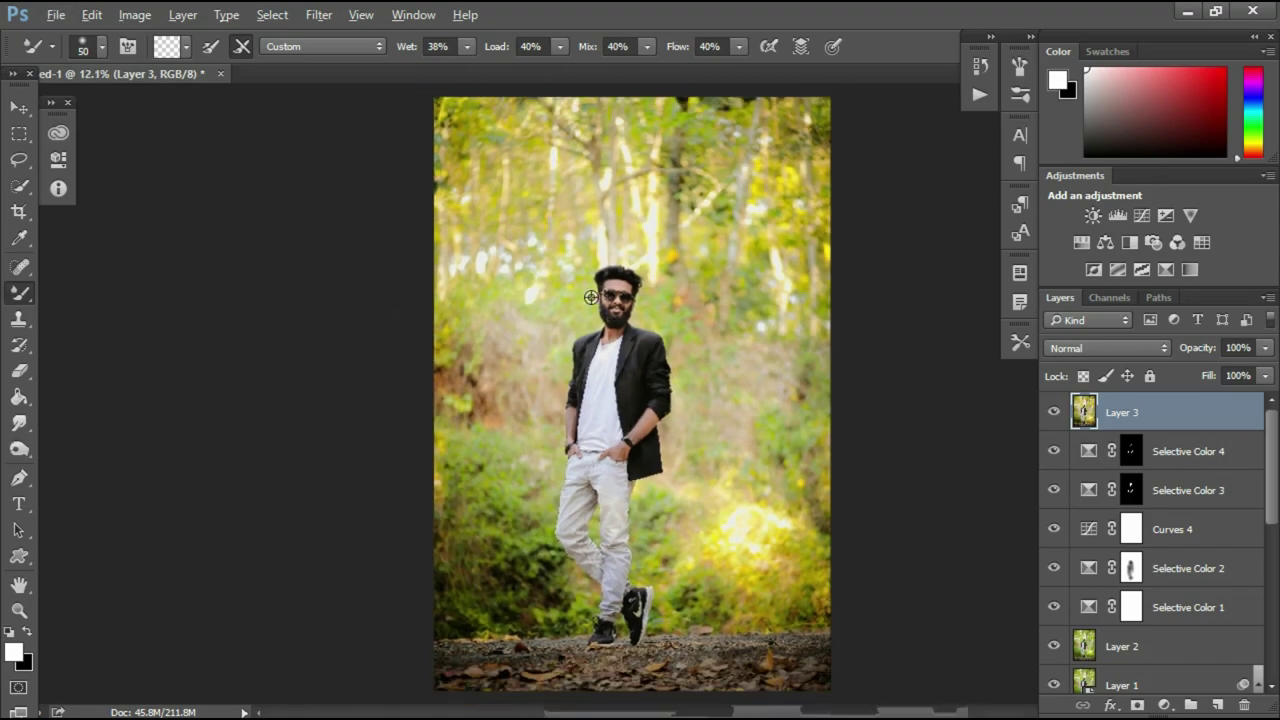
Add a Selective Color adjustment above Layer 3 and set Black to +7% for the Blacks
key(alt)
click(1164, 705)
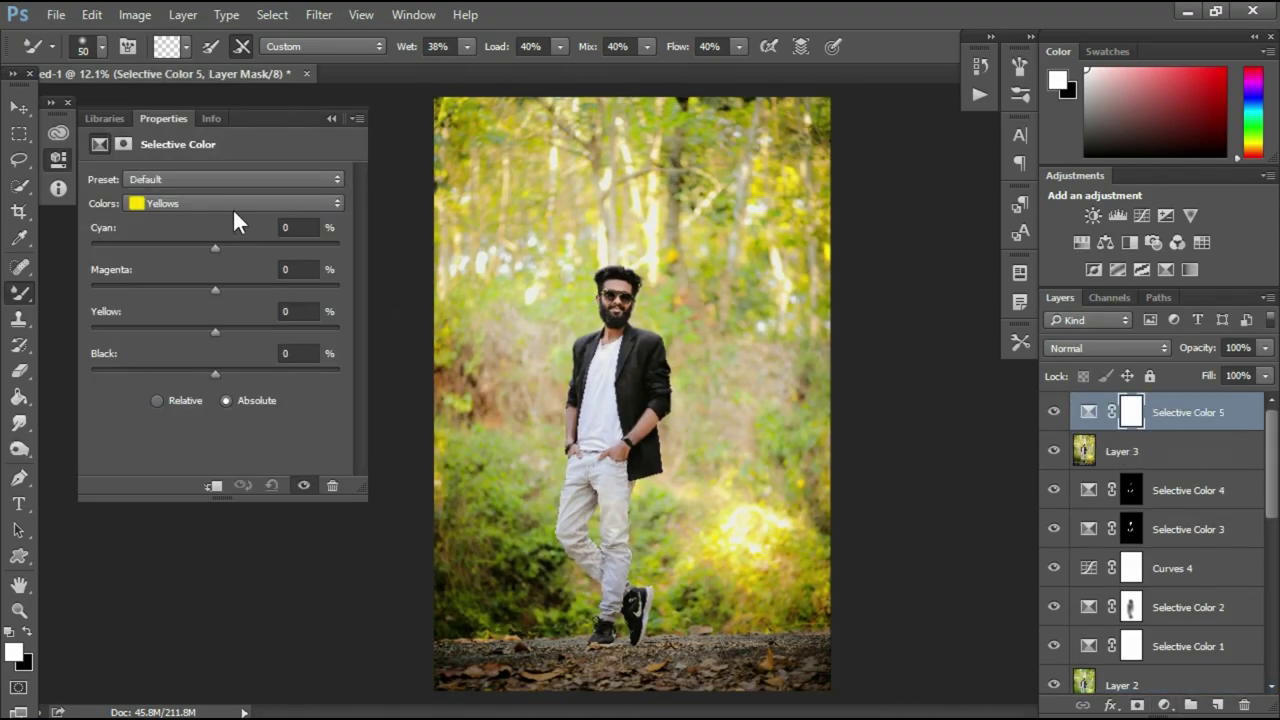
click(232, 205)
click(190, 352)
mouse_move(215, 376)
mouse_down()
mouse_move(258, 380)
mouse_move(225, 381)
mouse_up()
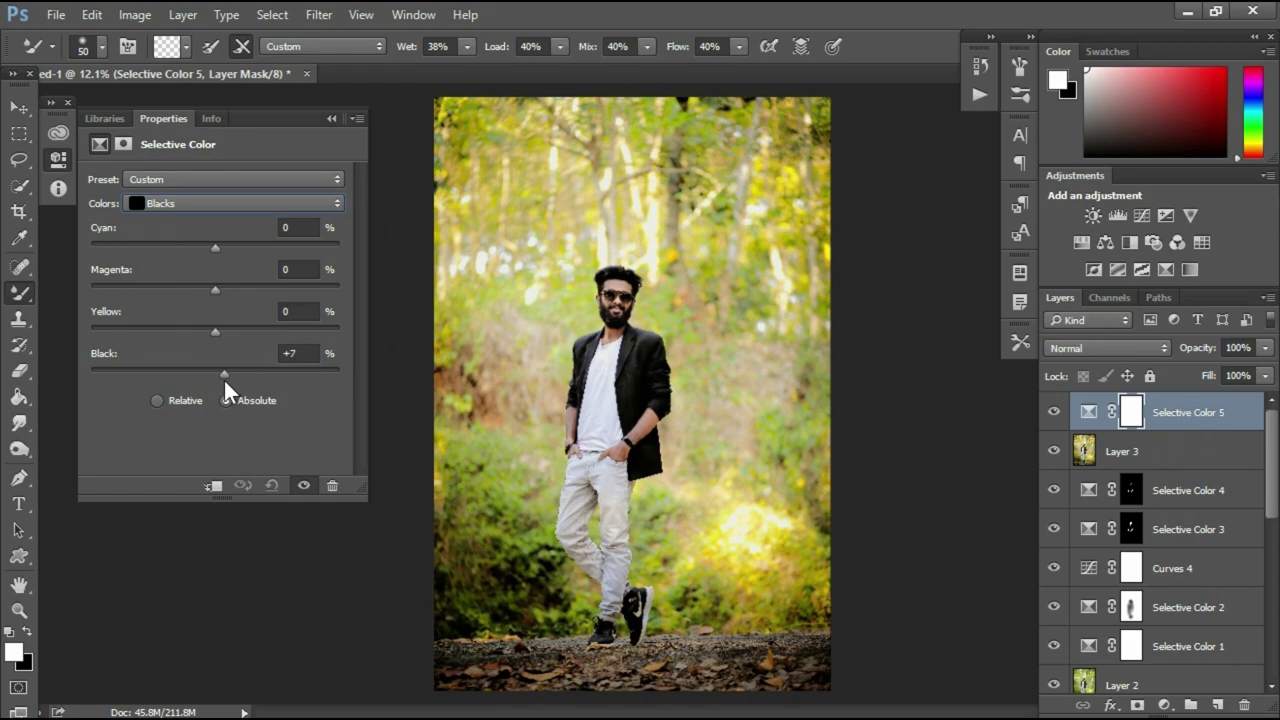
click(327, 118)
Mask the Selective Color 5 effect off the man by painting black over him with a 900 px brush at 79% opacity
right_click(19, 293)
click(100, 291)
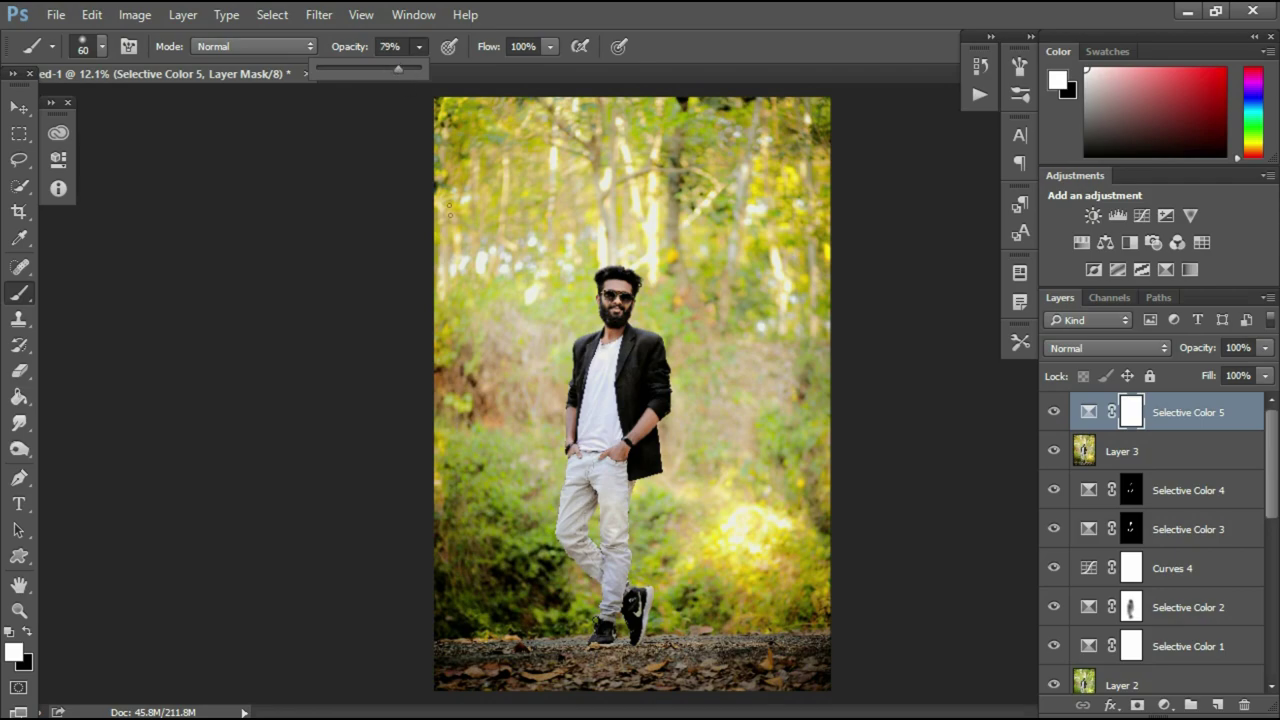
click(449, 205)
key(bracketright)
key(bracketright)
key(bracketright)
key(bracketright)
key(bracketright)
key(bracketright)
key(bracketright)
key(bracketright)
key(bracketright)
key(bracketright)
key(bracketright)
key(bracketright)
key(bracketright)
key(bracketright)
key(bracketright)
key(bracketright)
key(bracketright)
key(bracketright)
key(bracketright)
key(bracketright)
click(27, 632)
key(bracketleft)
key(bracketleft)
mouse_move(613, 332)
mouse_down()
mouse_move(605, 570)
mouse_move(615, 555)
mouse_up()
click(1054, 412)
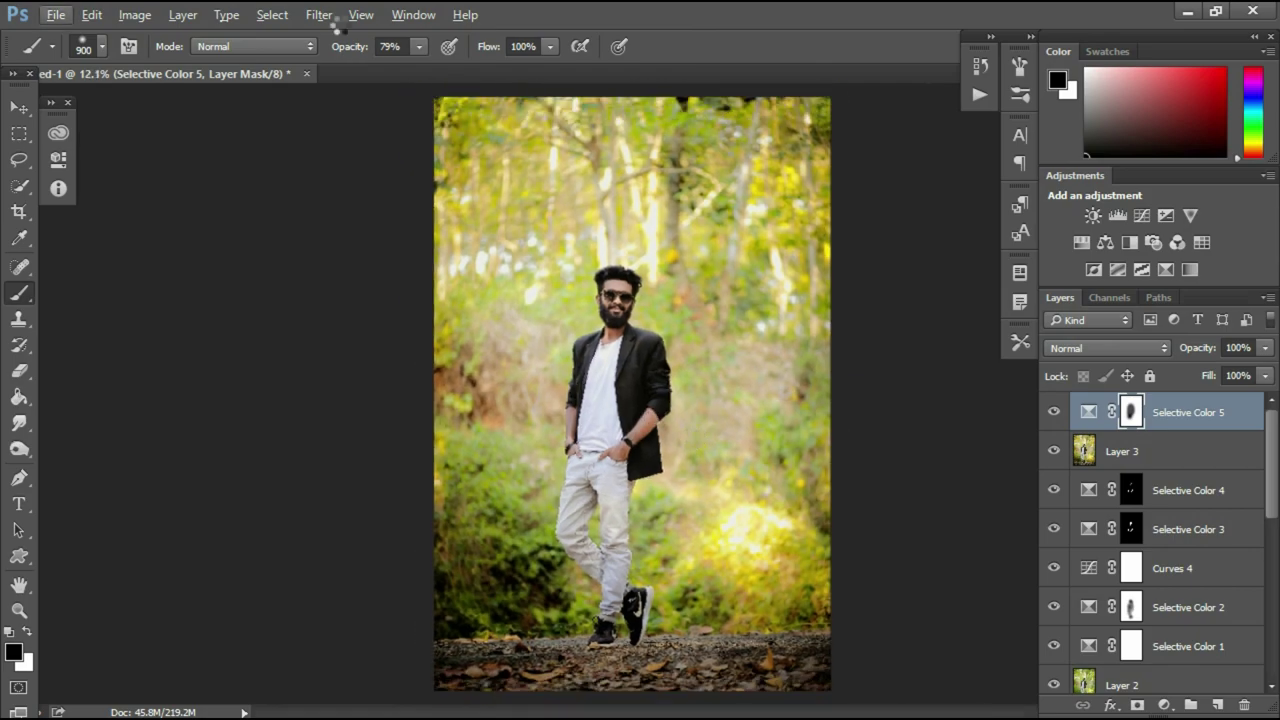
key(x)
Stamp the visible layers into a new layer and open it in the Camera Raw filter
key(ctrl+alt+shift+e)
click(319, 14)
click(382, 126)
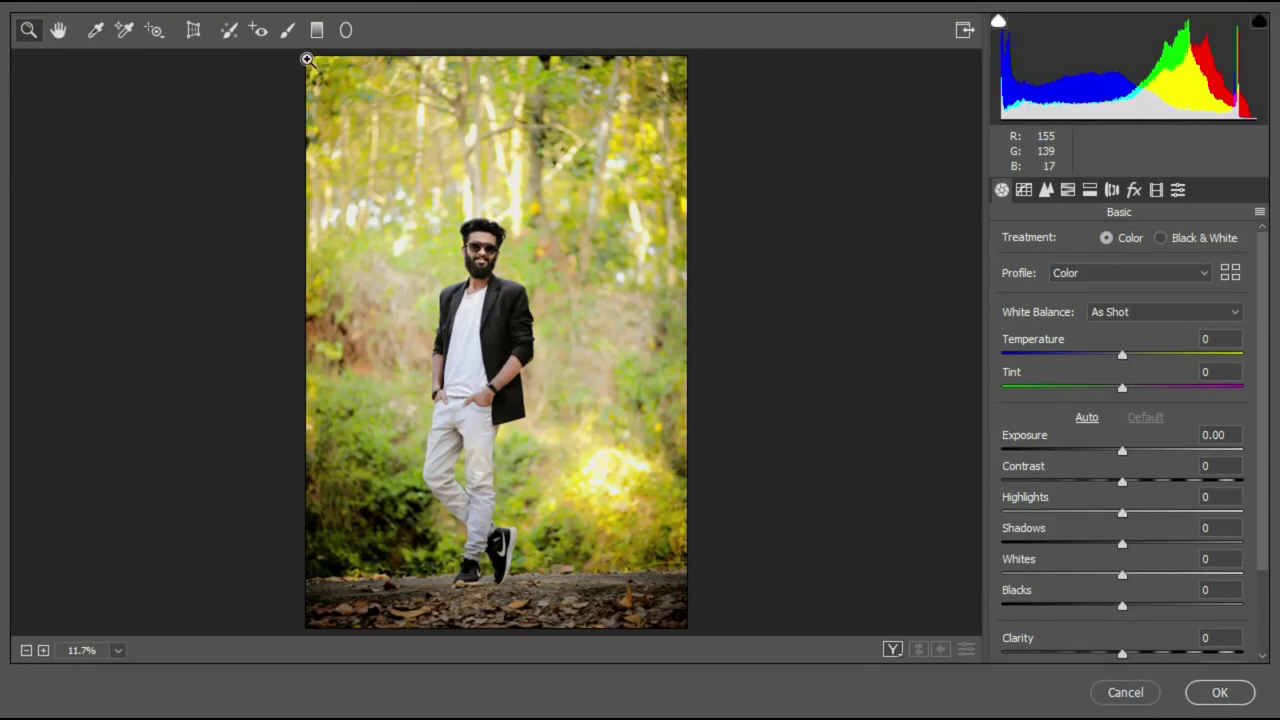
Brush a local adjustment over the man and the nearby background and set its Exposure to +0.40
key(k)
drag(420, 345, 529, 220)
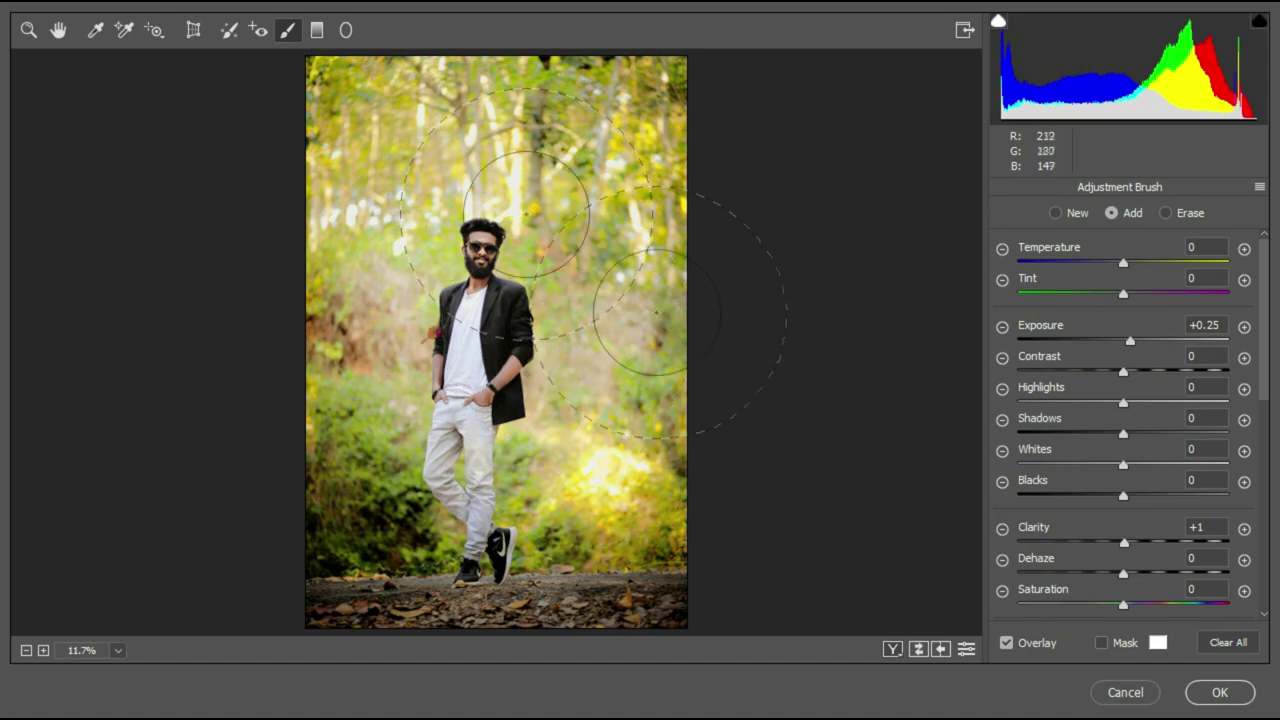
drag(1129, 338, 1134, 339)
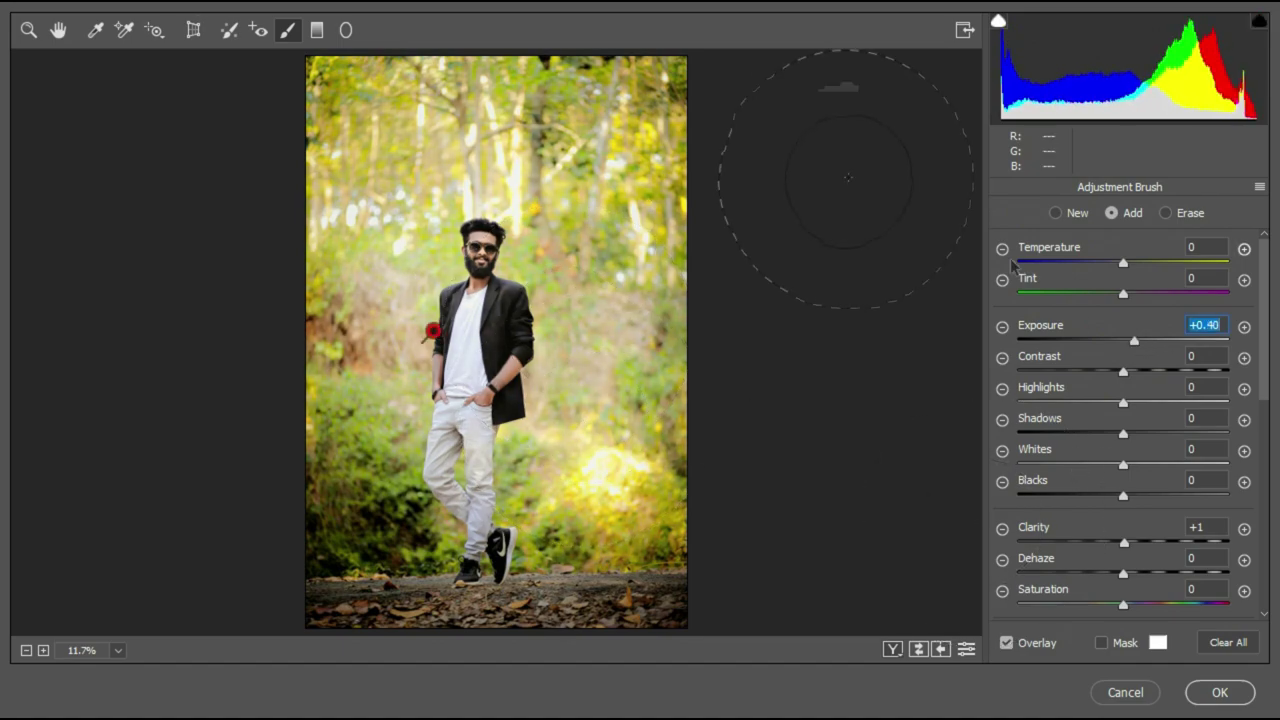
Set the overall Exposure to +0.05 and raise the Yellows saturation to +30 in the HSL adjustments
key(z)
drag(1121, 451, 1124, 452)
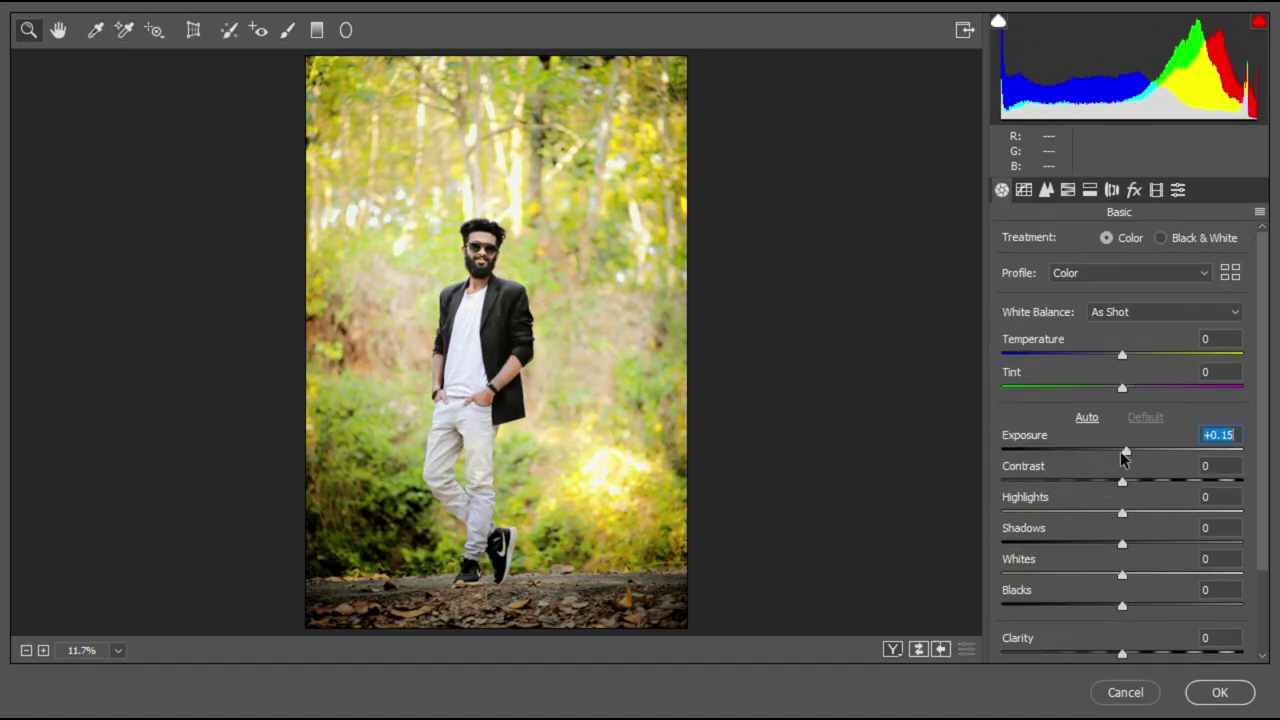
click(1068, 190)
drag(1128, 370, 1165, 372)
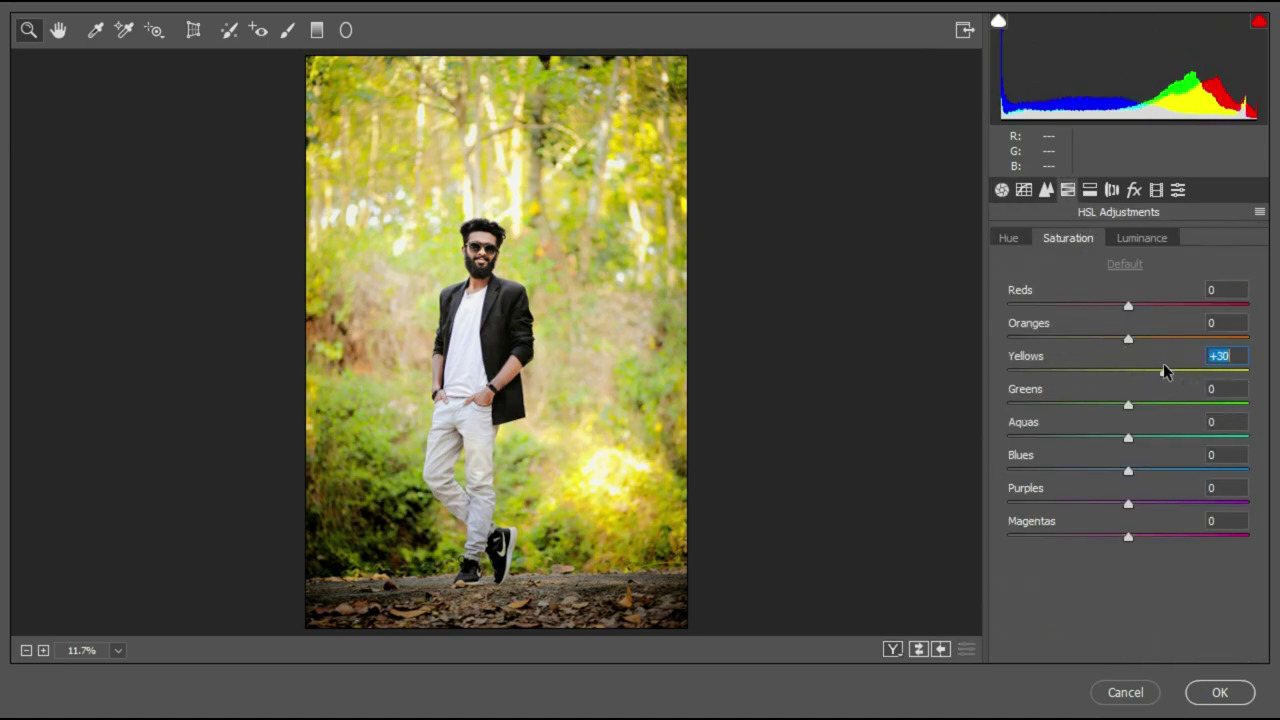
Add a large radial filter centred above the man's head and set its Exposure to -0.30
key(j)
drag(497, 172, 765, 545)
drag(1134, 341, 1114, 341)
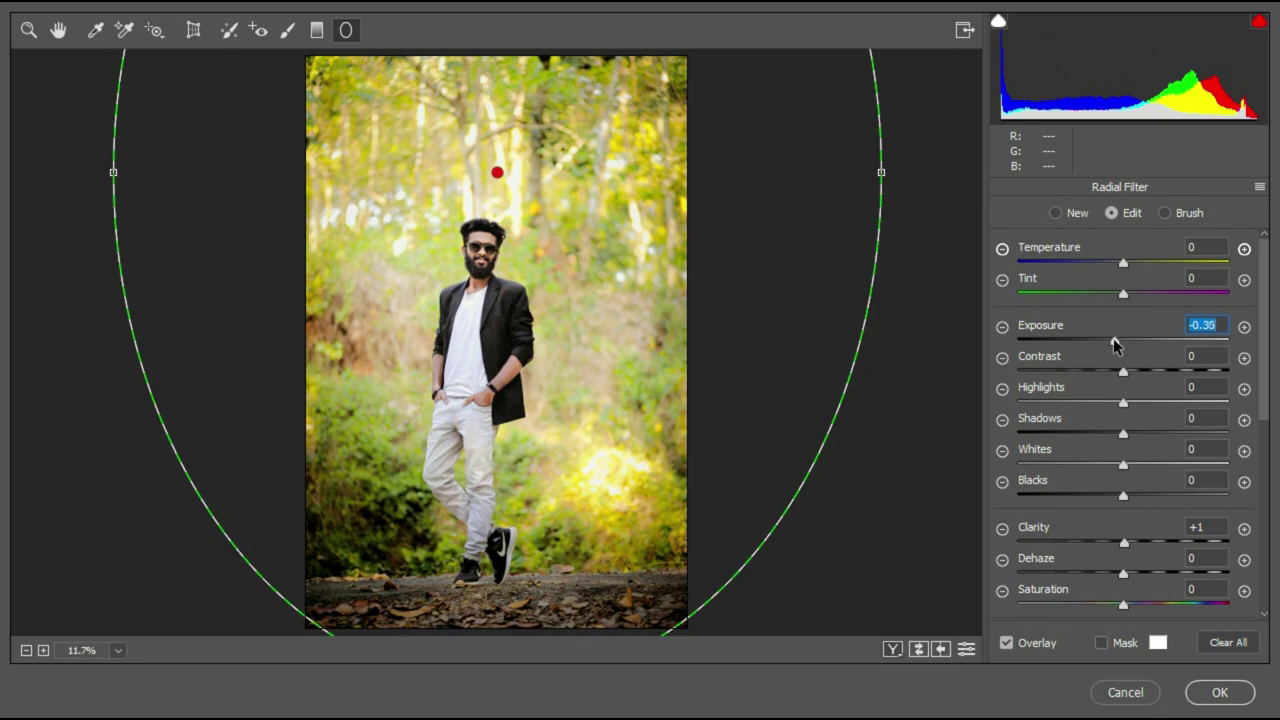
click(28, 30)
Set Clarity to +8 in the basic adjustments and apply the Camera Raw filter to Layer 4
click(1023, 190)
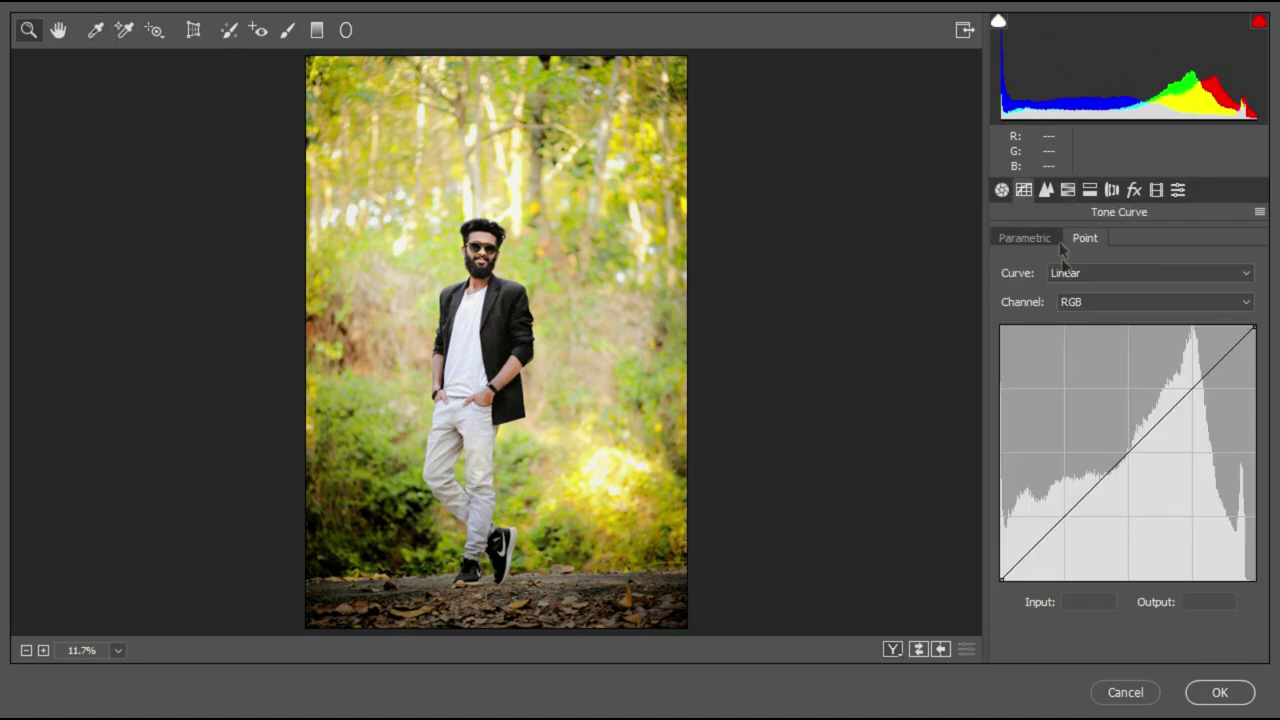
click(1001, 190)
scroll(1117, 476, down, 3)
mouse_move(1125, 552)
mouse_down()
mouse_move(1148, 543)
mouse_move(1133, 542)
mouse_up()
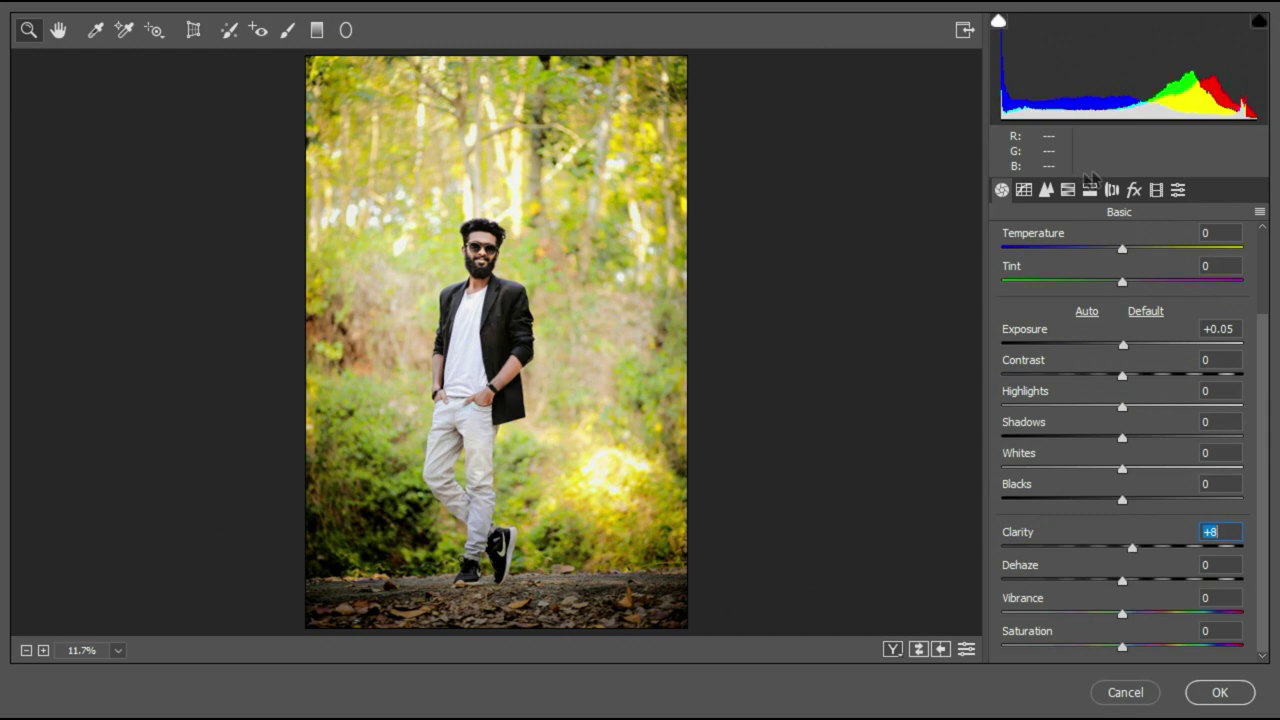
click(1045, 190)
click(1224, 697)
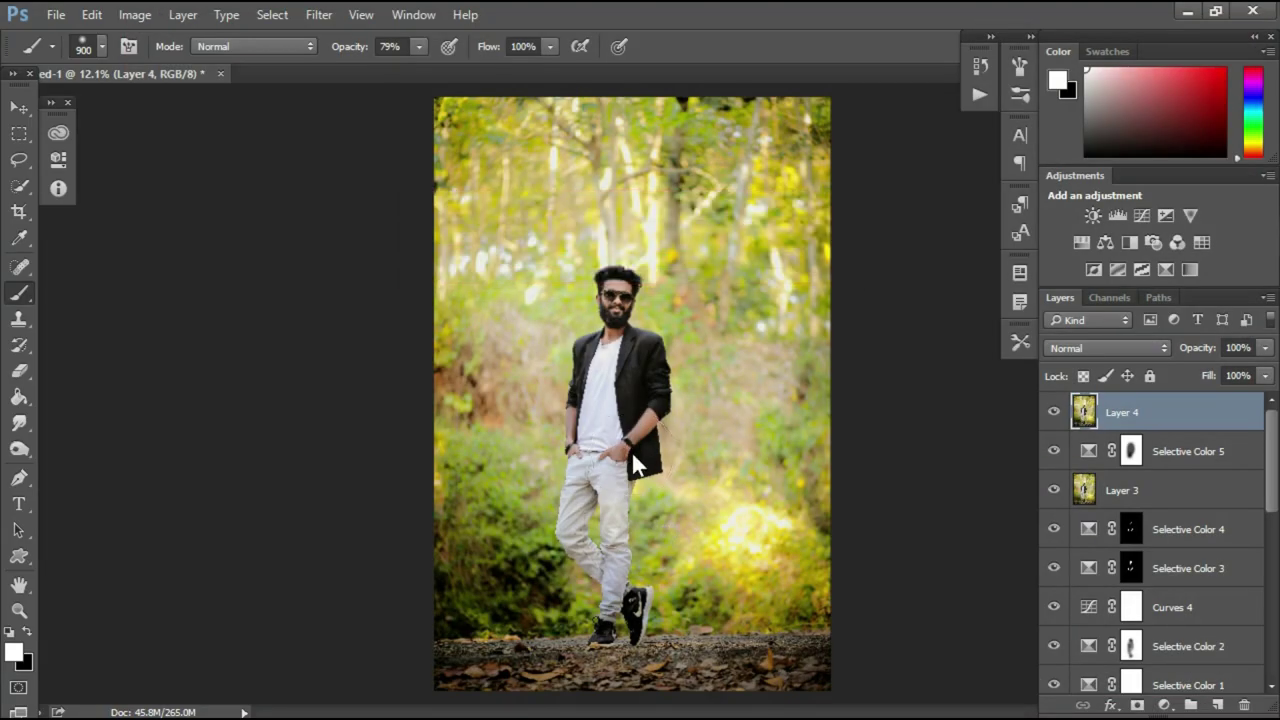
Inspect the graded portrait up close and compare it with Layer 4 hidden and shown
scroll(626, 340, up, 12)
scroll(620, 360, down, 10)
scroll(611, 370, down, 2)
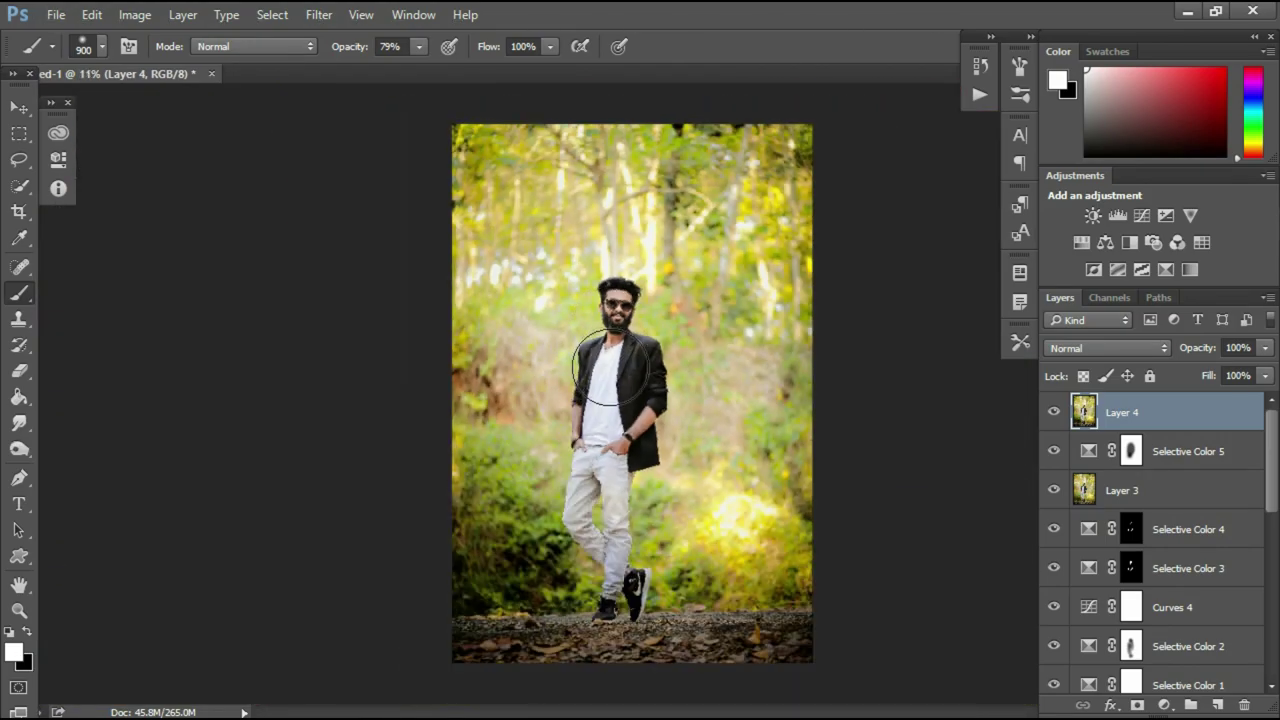
click(1053, 412)
click(1053, 412)
Reduce the brush to 45 px, then create a new layer and set the foreground colour to red ff0033
scroll(622, 296, up, 18)
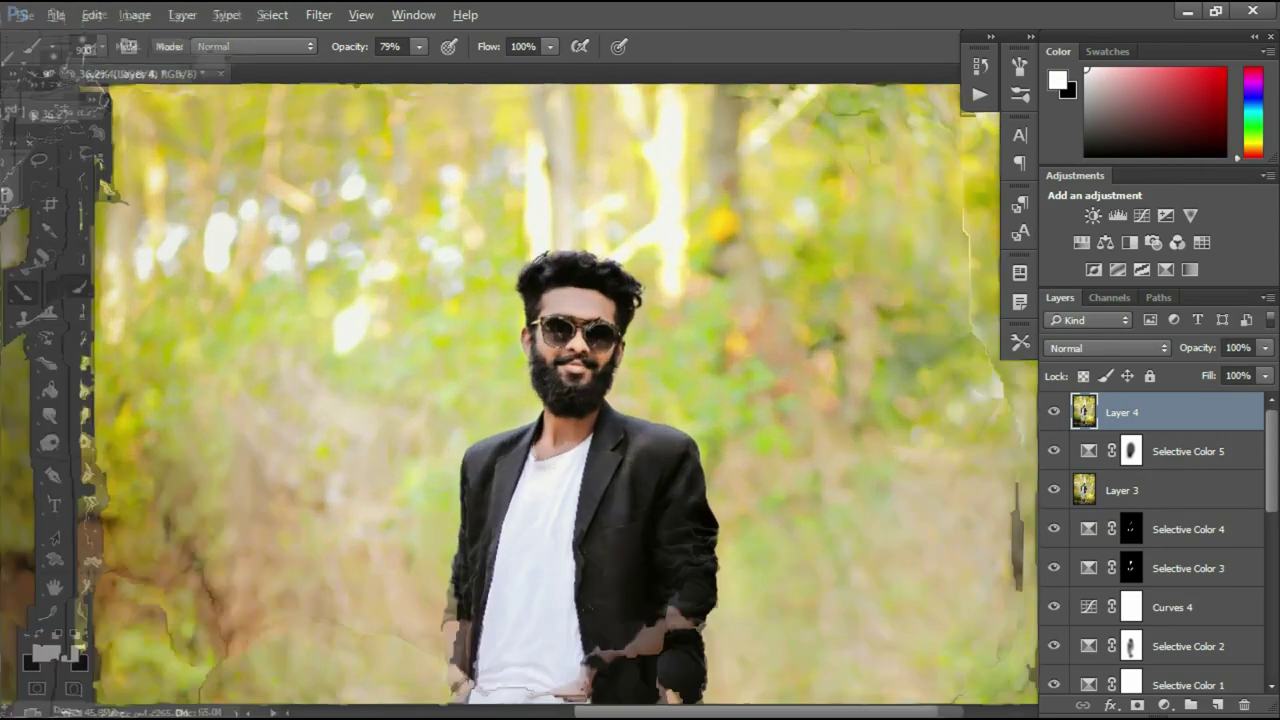
key(bracketleft)
key(bracketleft)
key(bracketleft)
key(bracketleft)
key(bracketleft)
key(bracketleft)
key(bracketleft)
key(bracketleft)
key(bracketleft)
key(bracketleft)
key(bracketleft)
key(bracketleft)
key(bracketleft)
key(bracketleft)
key(bracketleft)
key(bracketleft)
key(bracketleft)
key(bracketleft)
key(bracketleft)
key(bracketleft)
scroll(585, 383, down, 1)
scroll(584, 380, down, 2)
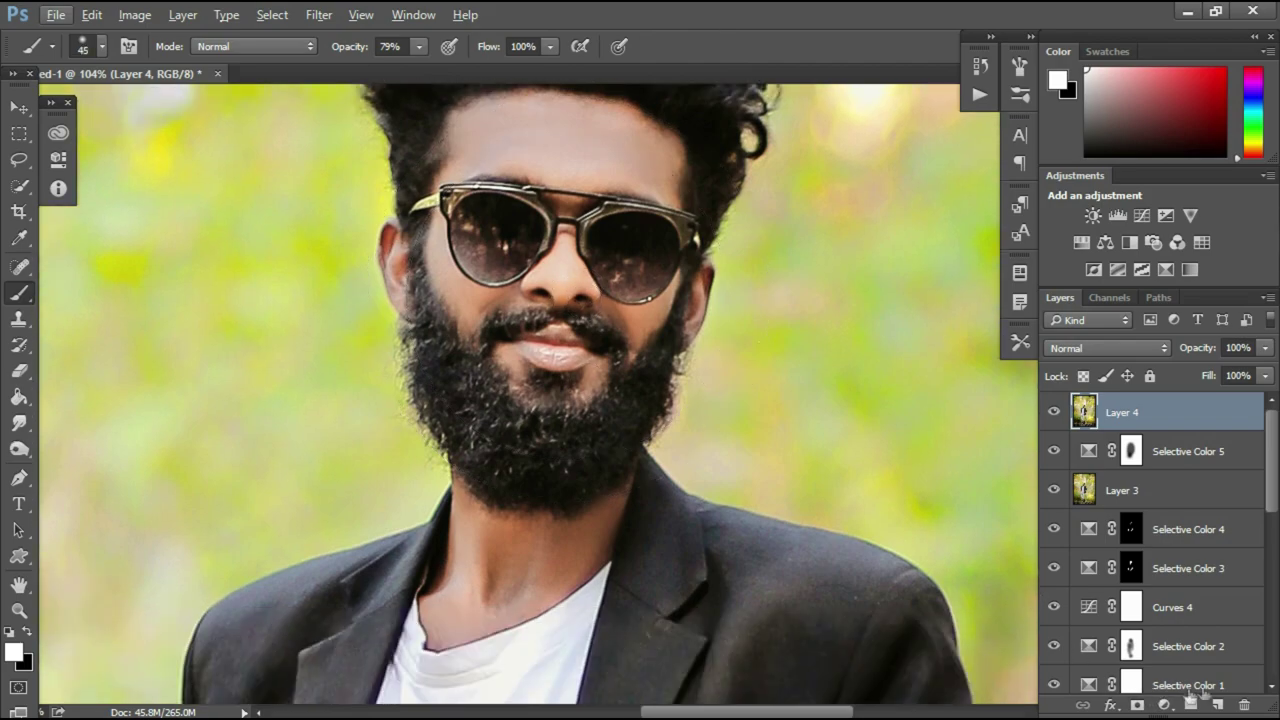
click(1217, 705)
click(13, 652)
click(962, 93)
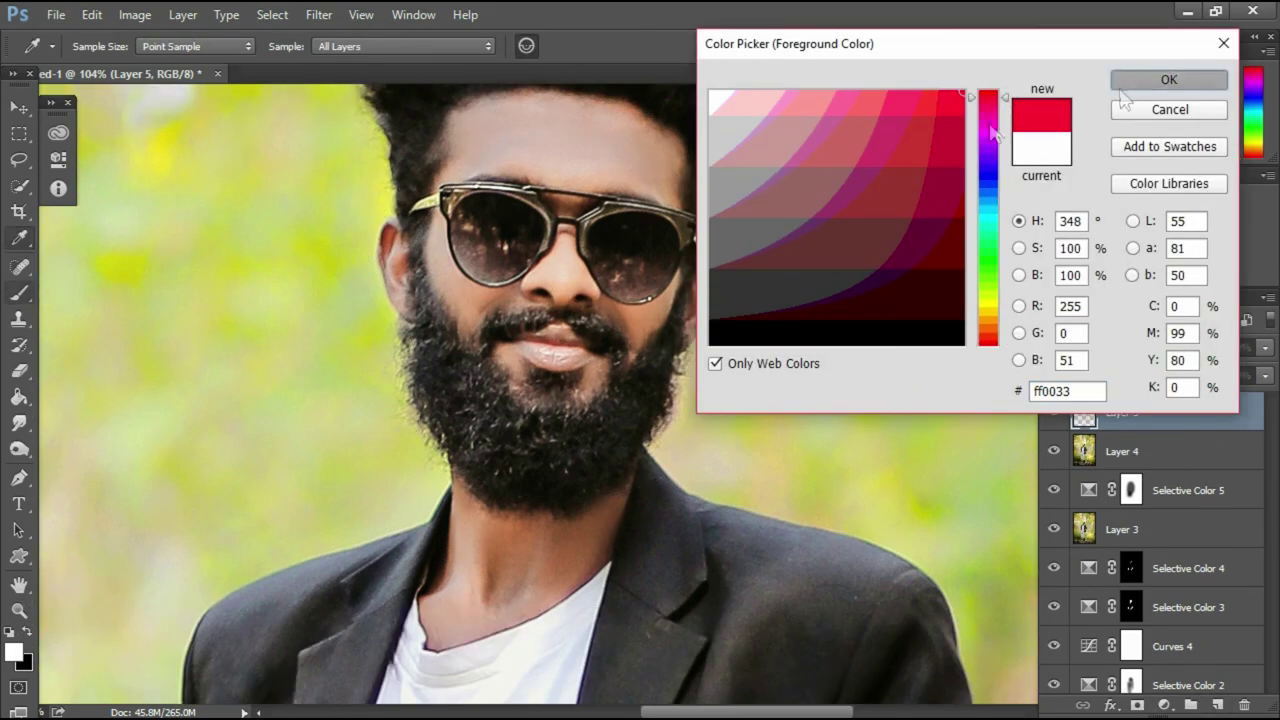
click(1122, 84)
Set Layer 5's blend mode to Color Burn and the brush opacity to 20%
click(1107, 348)
click(1091, 78)
click(390, 46)
text(20)
key(Return)
Tint the lips red on Layer 5 with the brush reduced to 9 px
scroll(605, 374, up, 6)
key(bracketleft)
key(bracketleft)
key(bracketleft)
key(bracketleft)
key(bracketleft)
key(bracketleft)
key(bracketleft)
scroll(503, 383, up, 1)
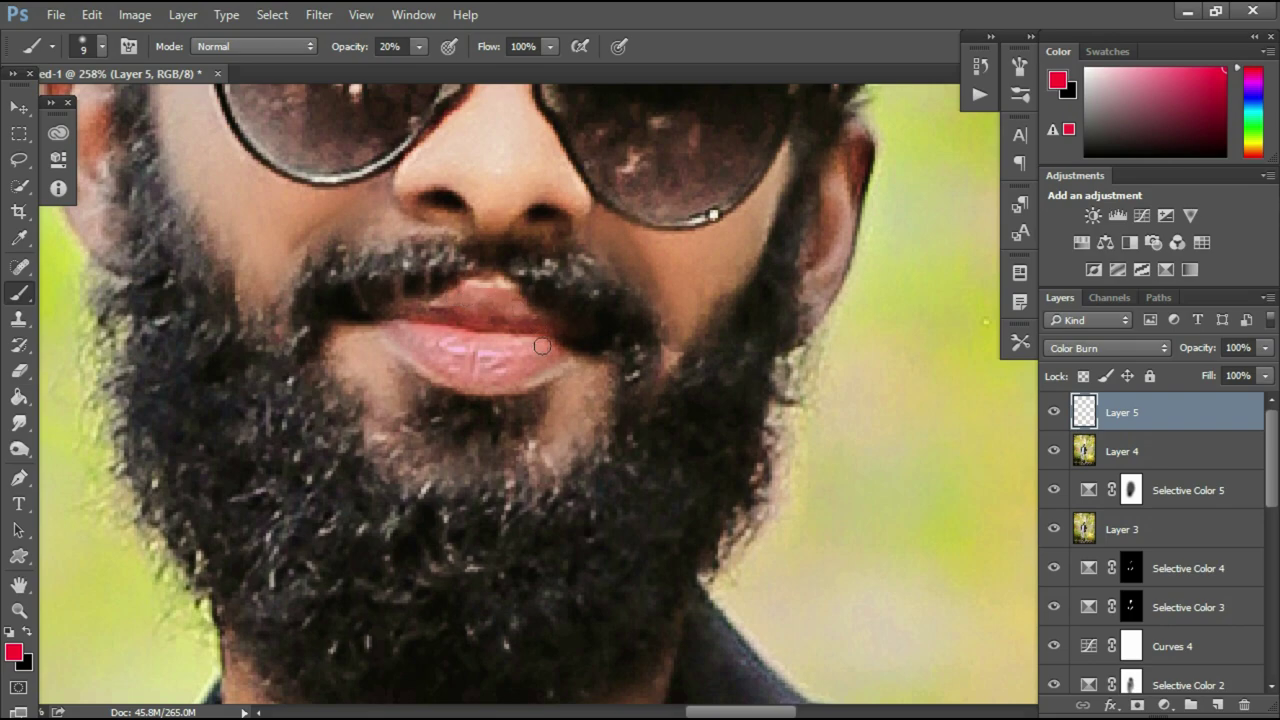
Soften the lip tint by lowering Layer 5's opacity to 58%
scroll(488, 384, down, 8)
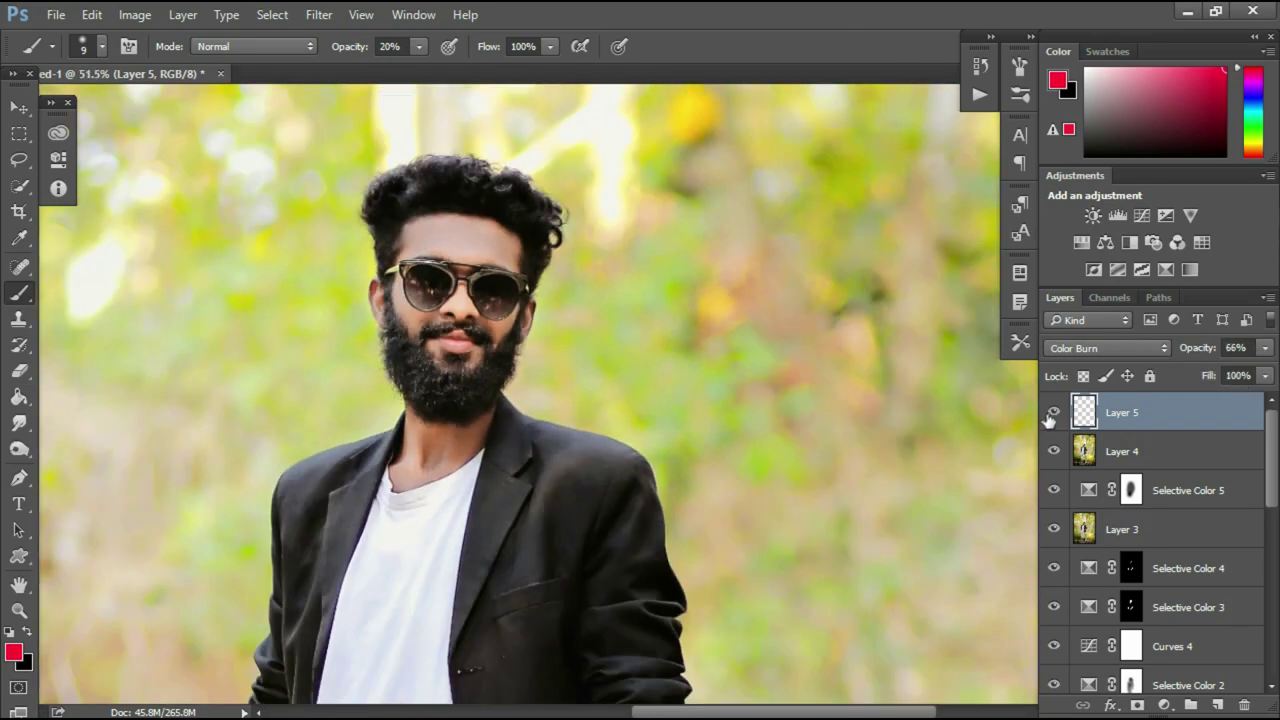
drag(1229, 367, 1226, 367)
scroll(877, 291, down, 5)
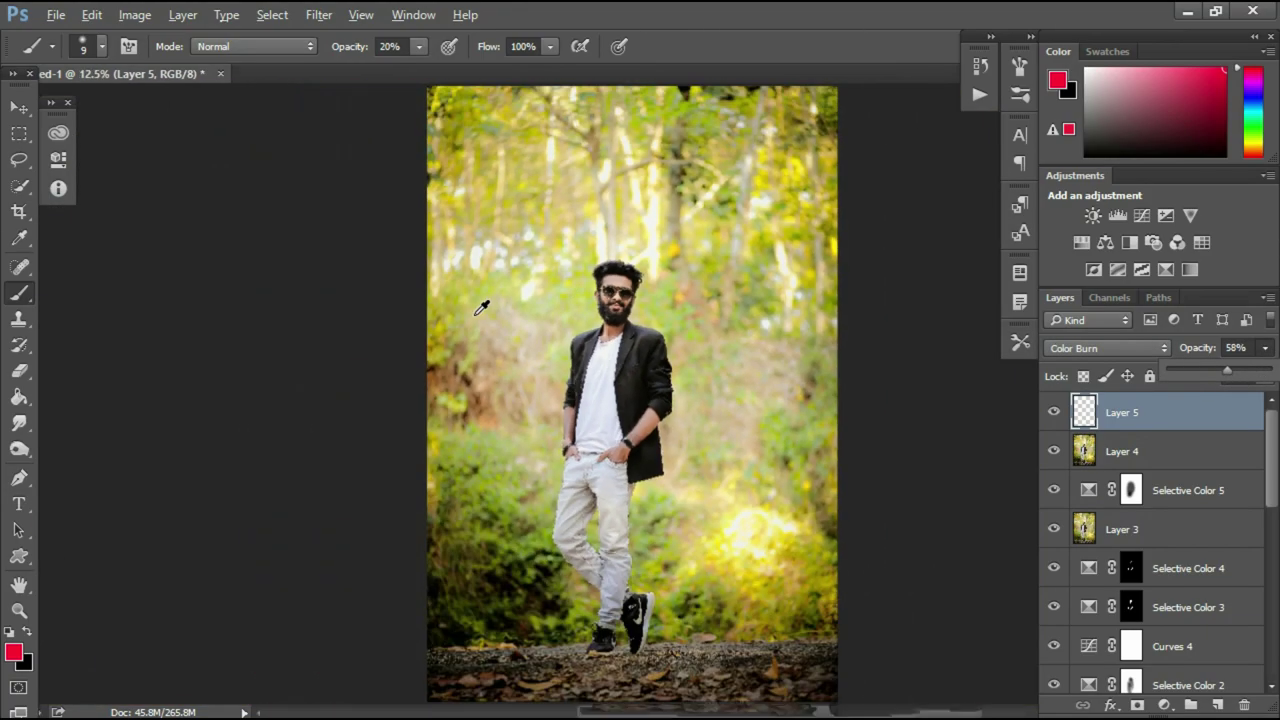
Stamp the visible layers into Layer 6, then duplicate it as an inverted copy in Vivid Light blend mode
key(ctrl+alt+shift+e)
scroll(615, 270, up, 8)
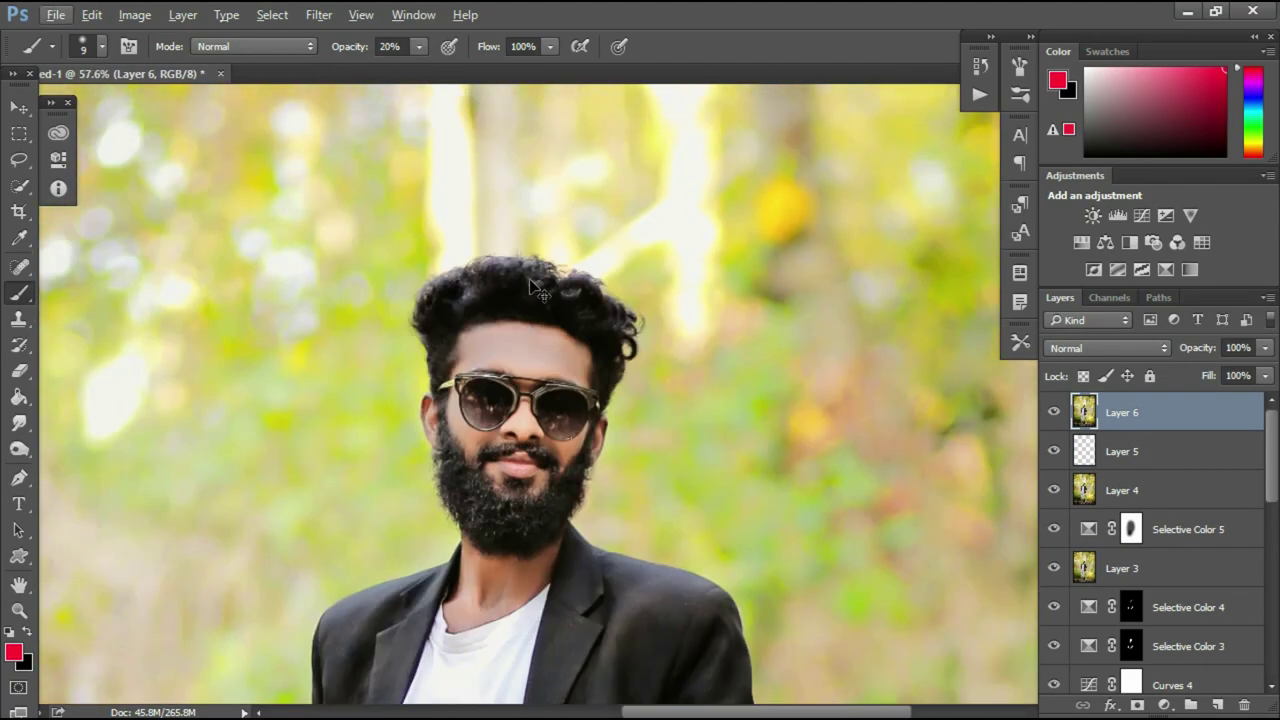
key(ctrl+j)
key(ctrl+i)
scroll(556, 363, up, 4)
click(1107, 347)
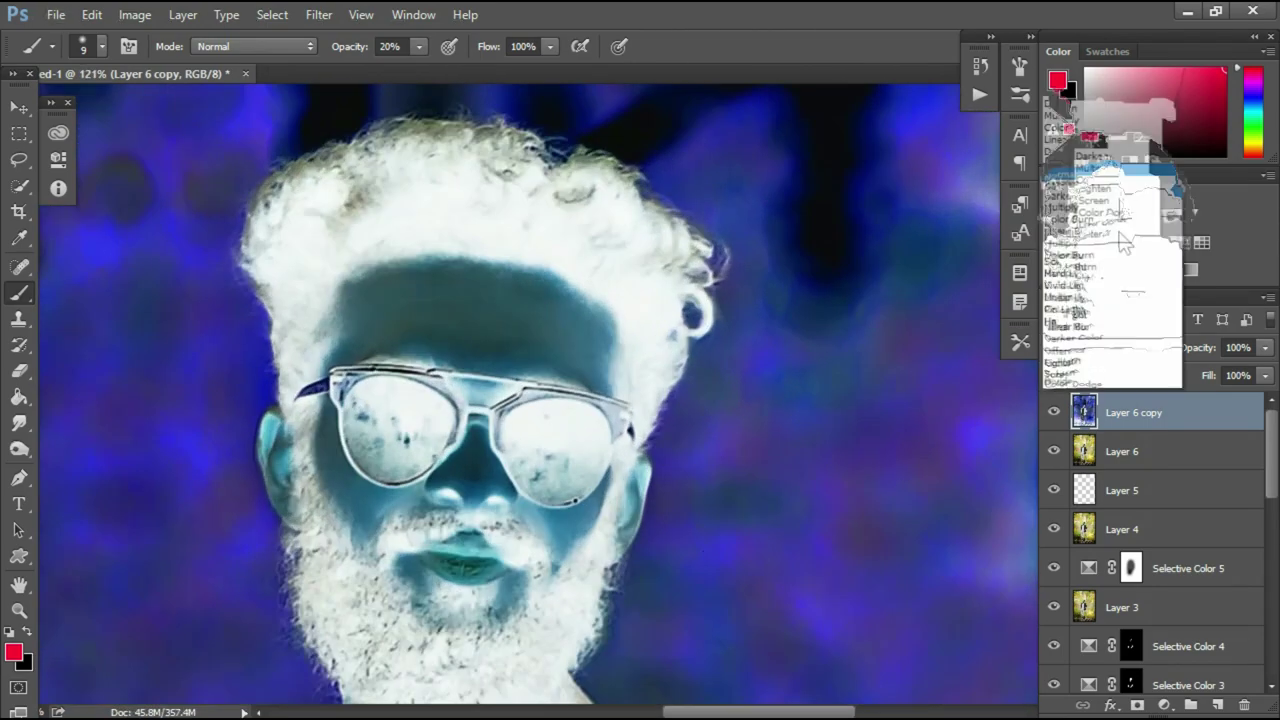
click(1081, 200)
Apply a High Pass filter with a 1.6 pixel radius to Layer 6 copy
click(318, 14)
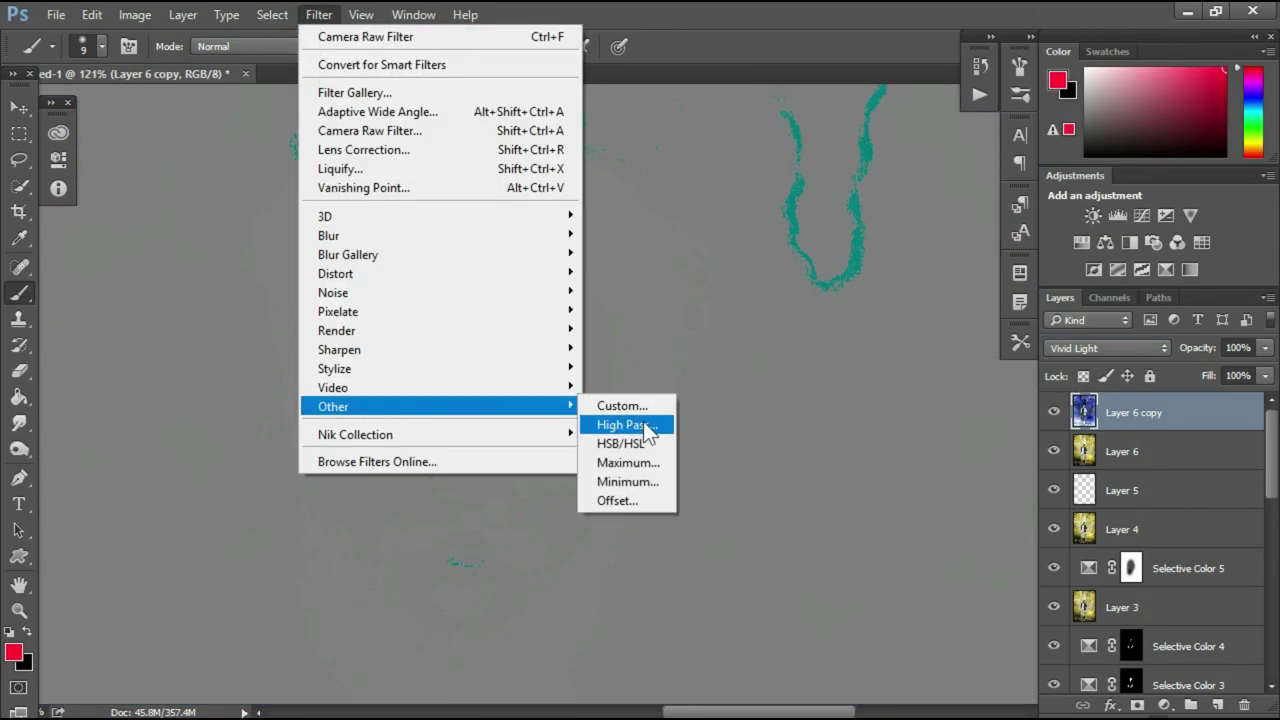
click(631, 420)
mouse_move(931, 395)
mouse_down()
mouse_move(952, 391)
mouse_move(937, 391)
mouse_up()
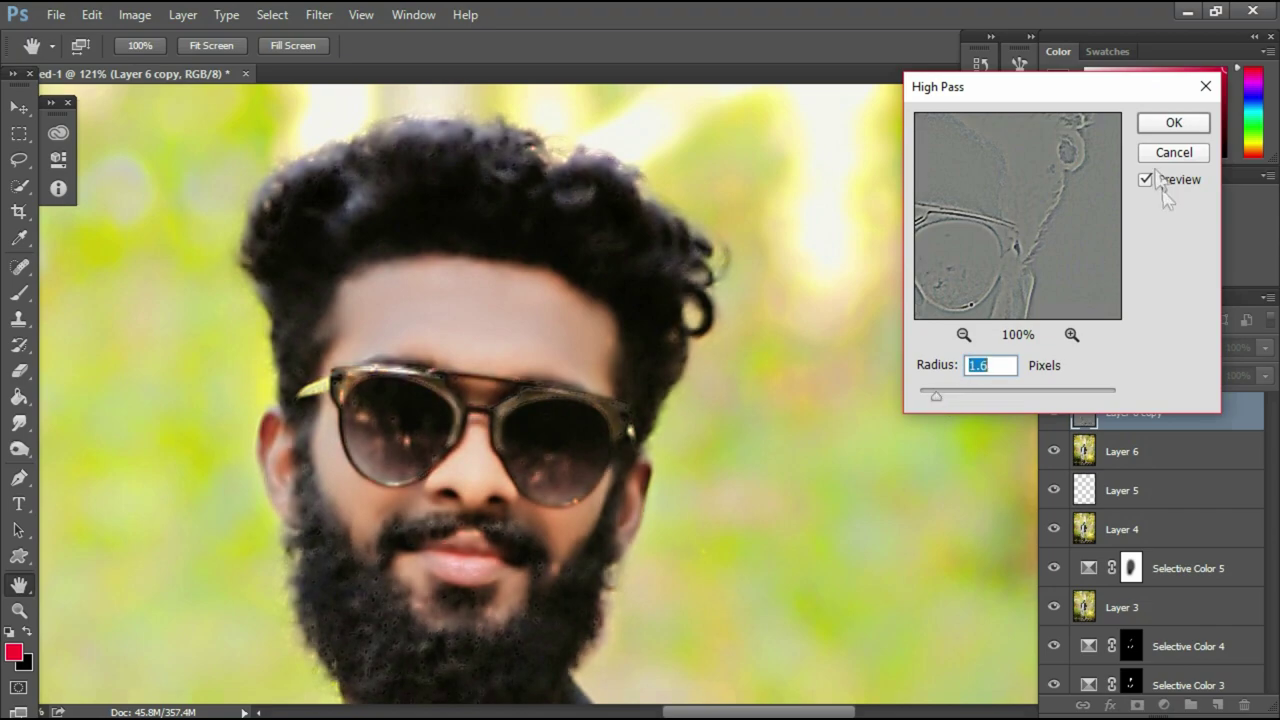
click(1173, 122)
Apply a Gaussian Blur with a 3.9 pixel radius to Layer 6 copy
key(b)
click(318, 14)
click(321, 14)
click(321, 14)
mouse_move(345, 235)
click(630, 310)
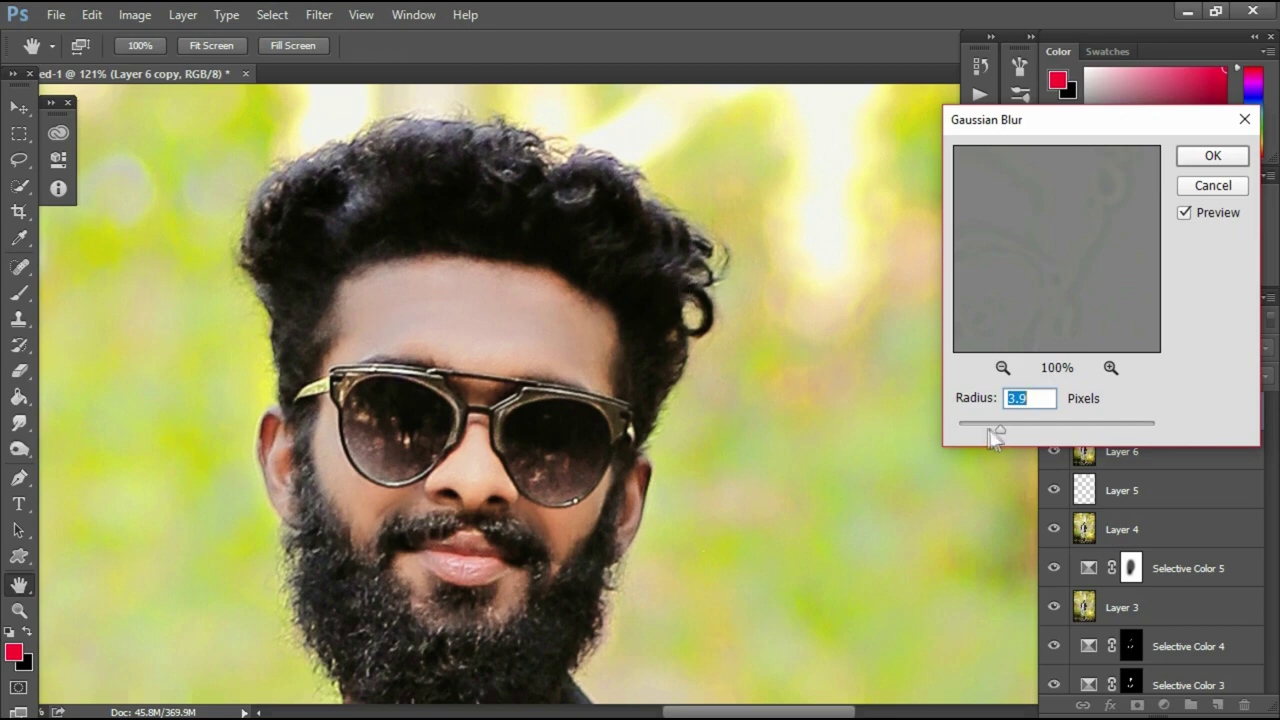
key(Return)
Add a black mask to Layer 6 copy and set the brush to white at 100% opacity
alt+click(1137, 704)
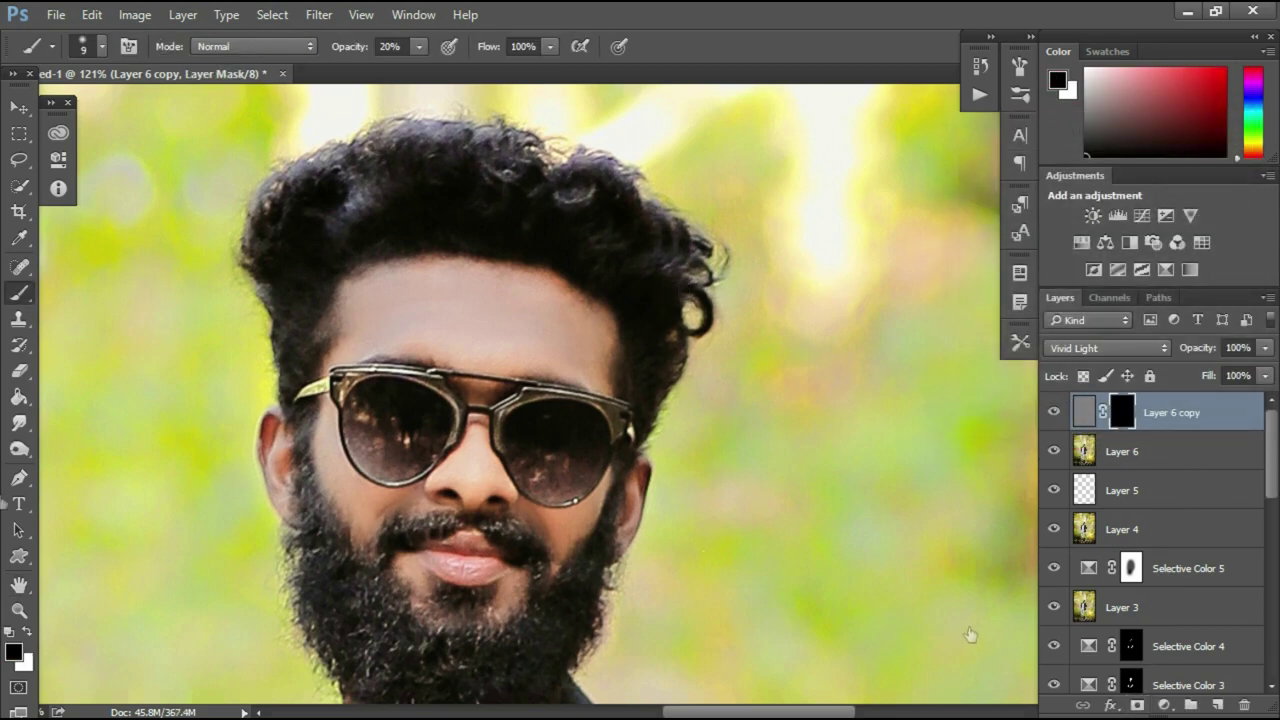
click(29, 634)
scroll(390, 290, up, 2)
click(420, 47)
click(514, 73)
Reveal the skin smoothing on the forehead, face and neck by painting white on the mask at 35 to 50 px
scroll(460, 290, up, 1)
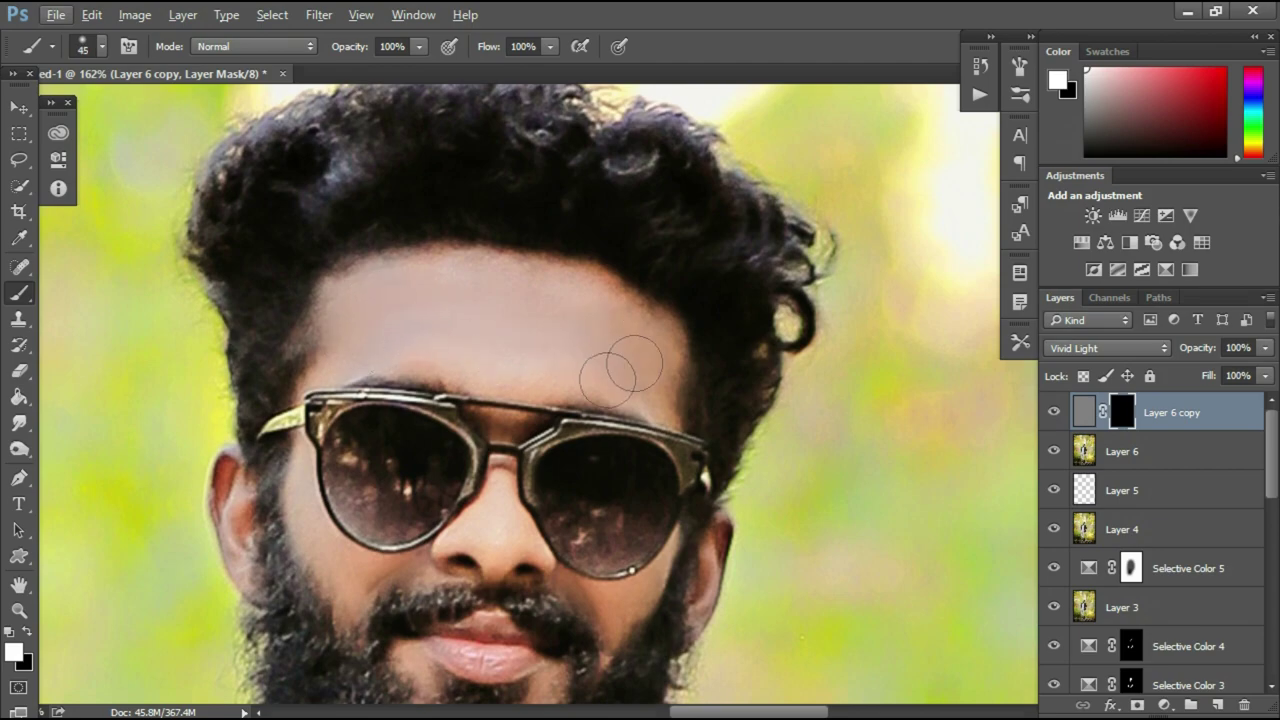
scroll(562, 509, down, 2)
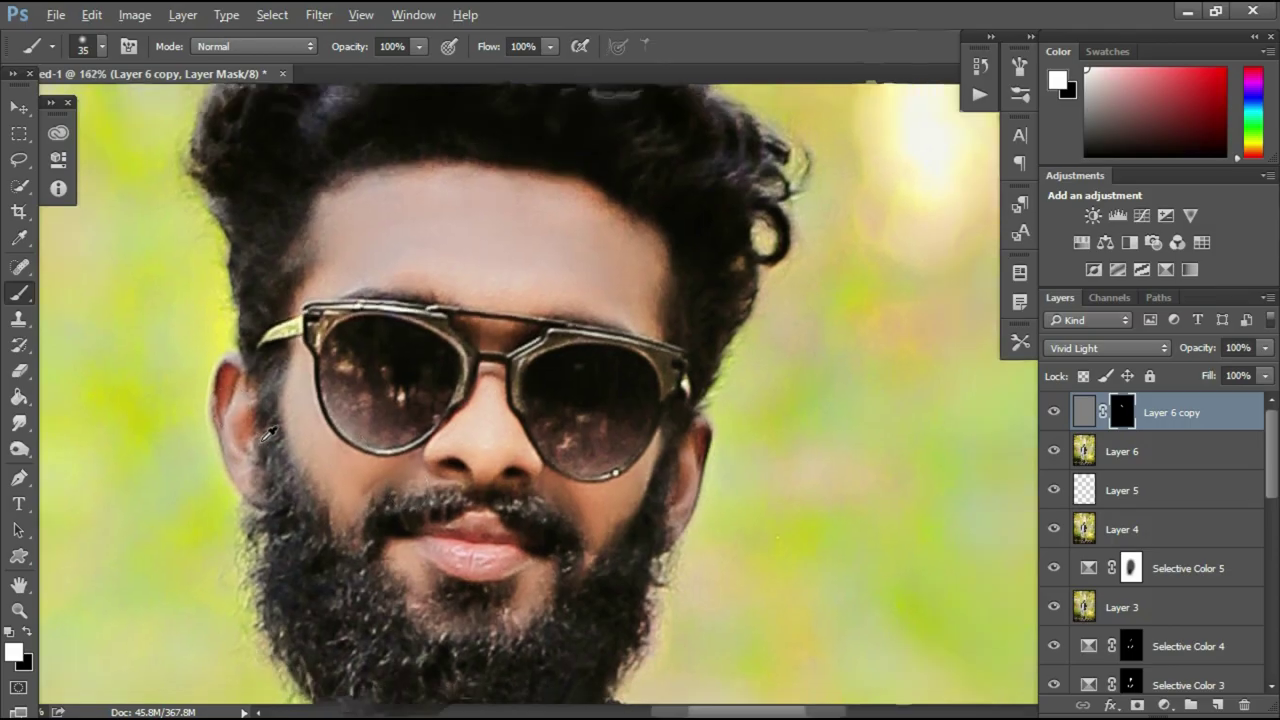
scroll(268, 432, down, 3)
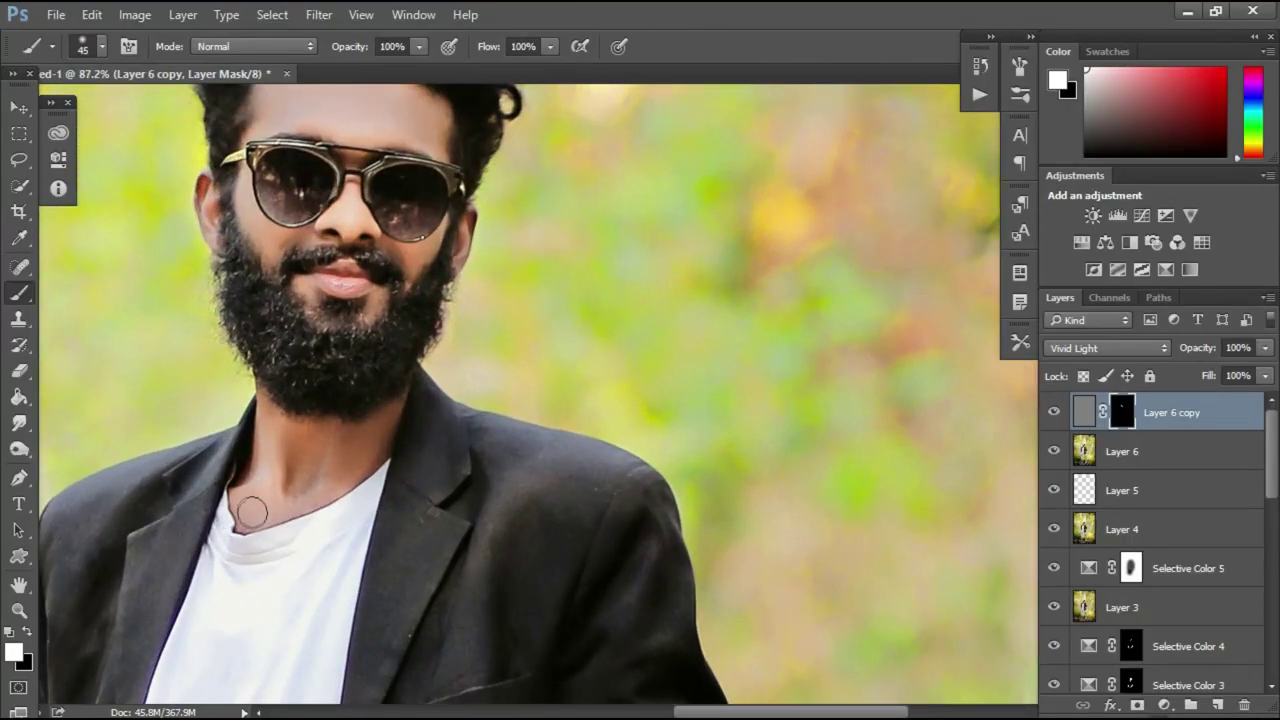
scroll(366, 449, down, 5)
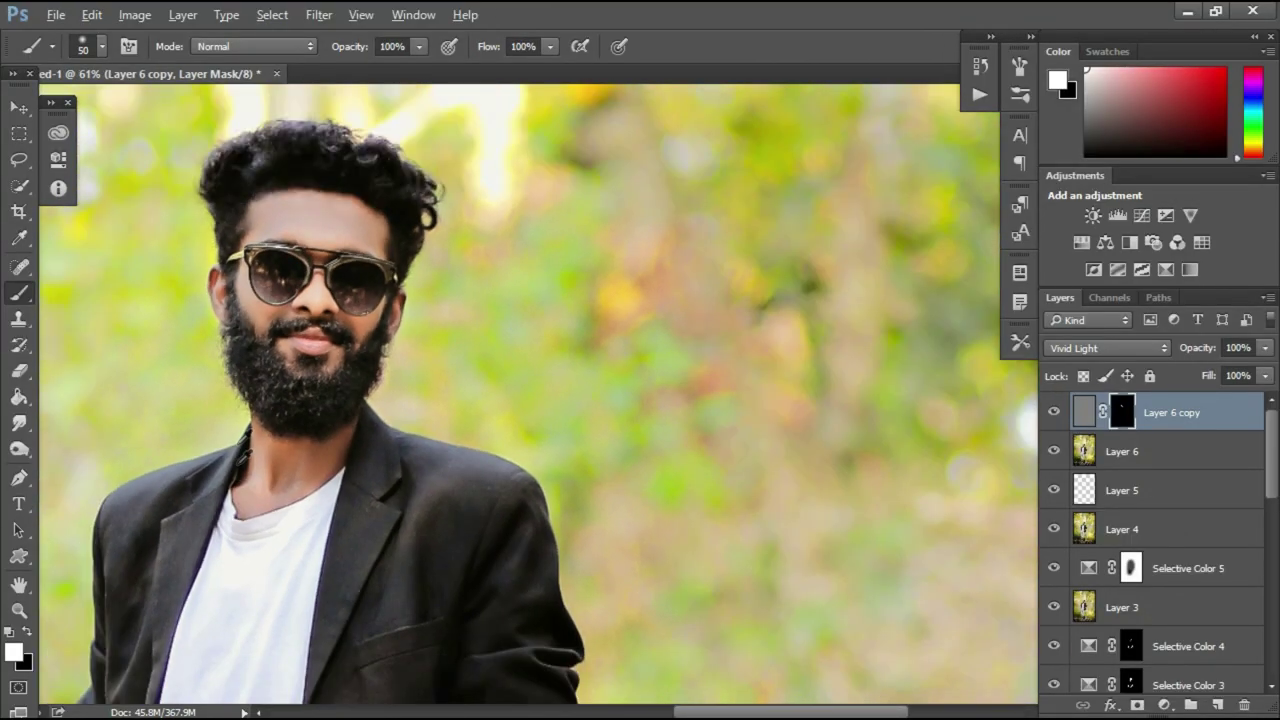
Reveal the skin smoothing on both forearms and hands by painting white on the Layer 6 copy mask at 50 to 70 px
scroll(674, 373, up, 5)
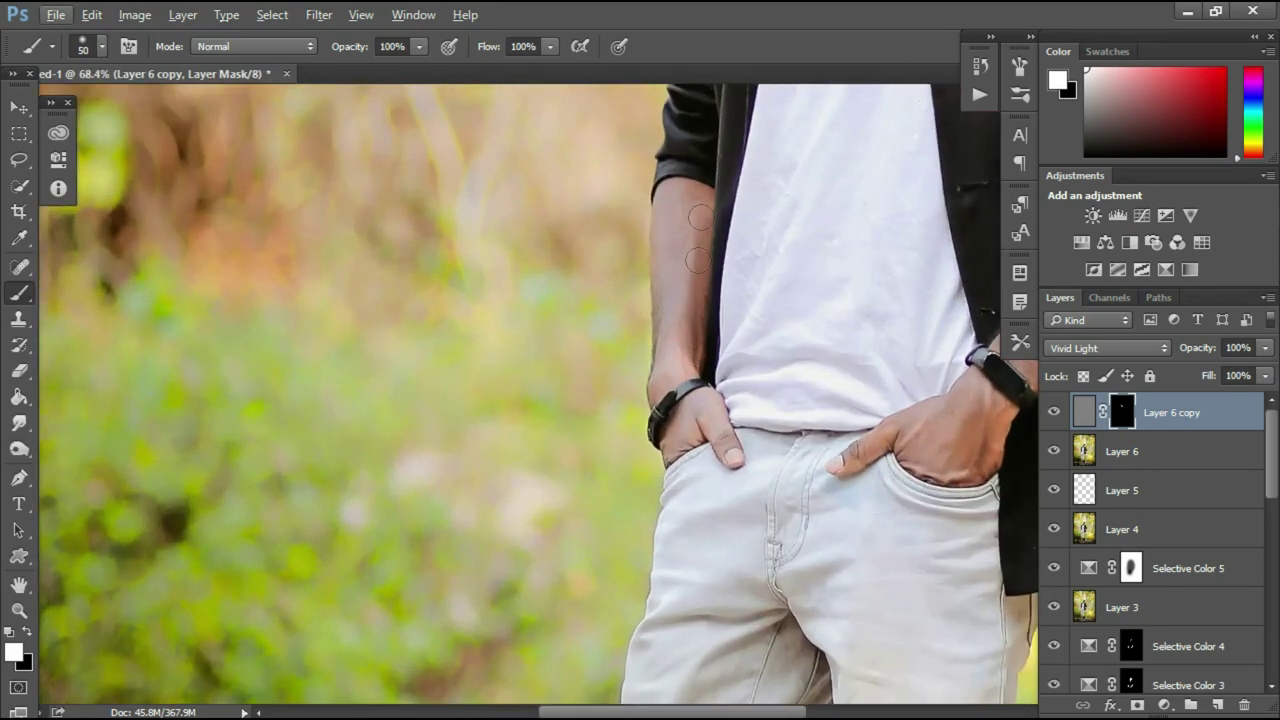
scroll(720, 441, down, 3)
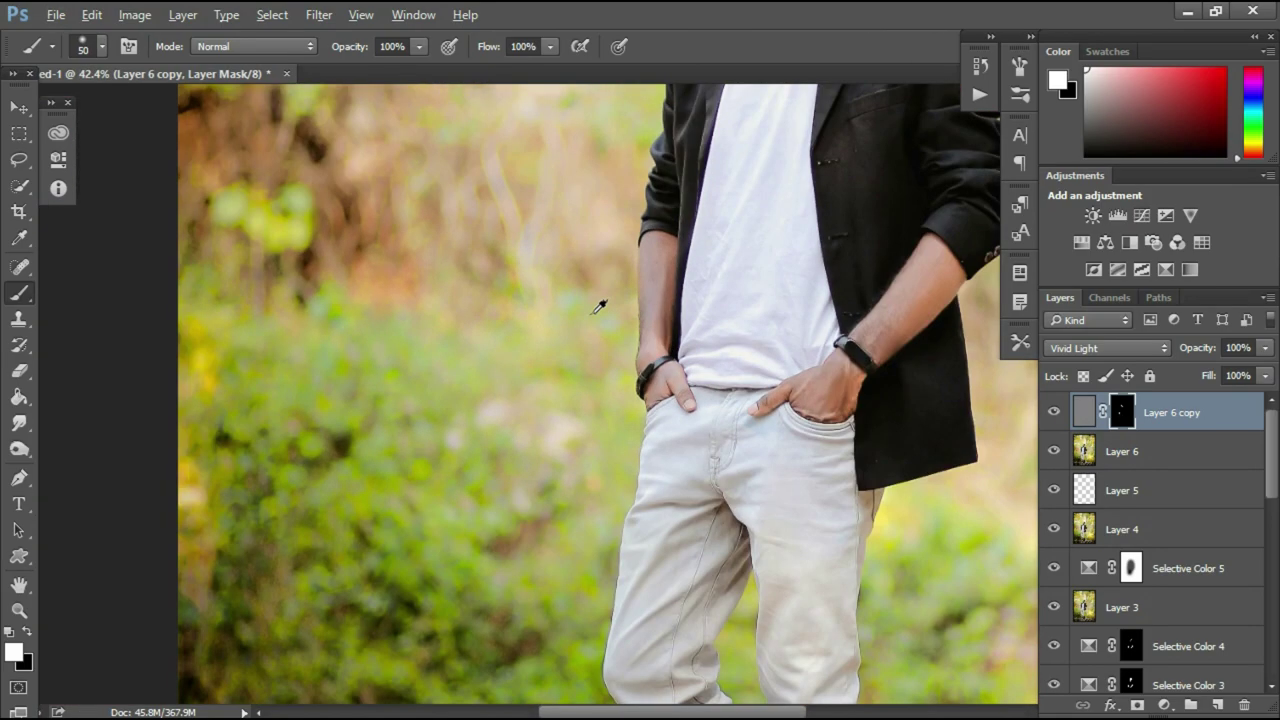
scroll(712, 399, up, 2)
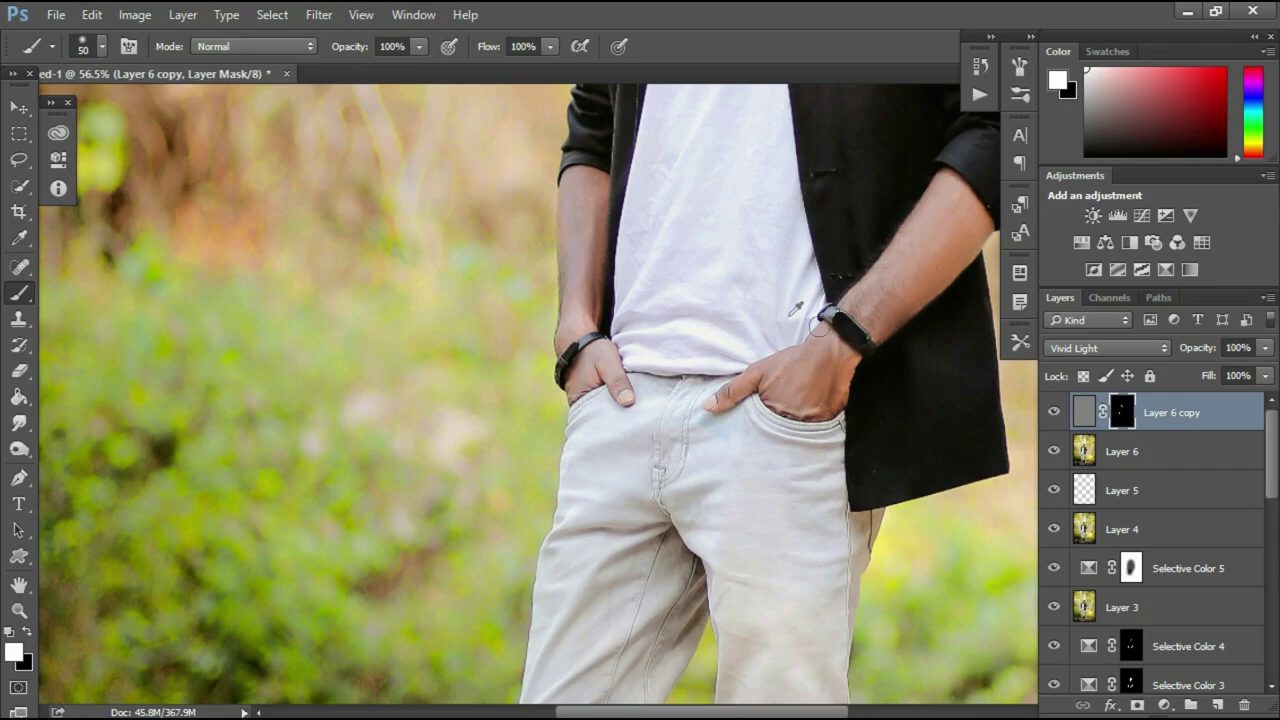
scroll(818, 326, down, 3)
scroll(803, 309, up, 4)
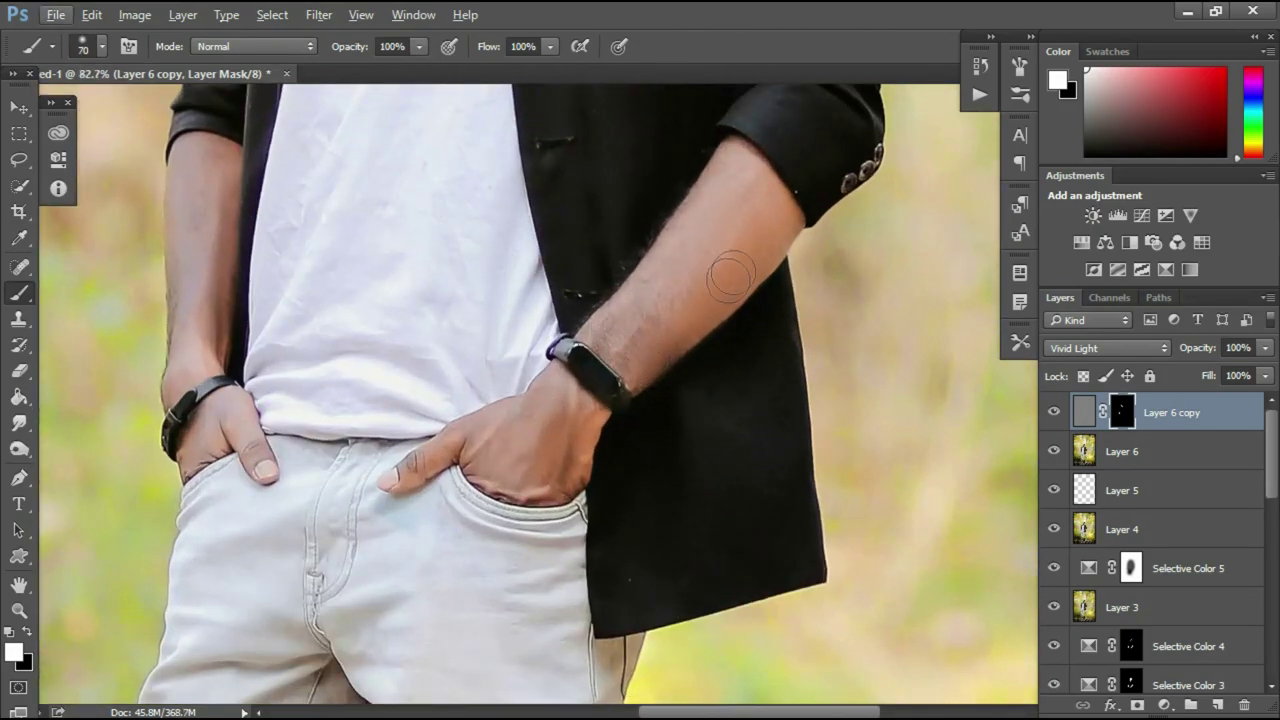
scroll(631, 323, down, 8)
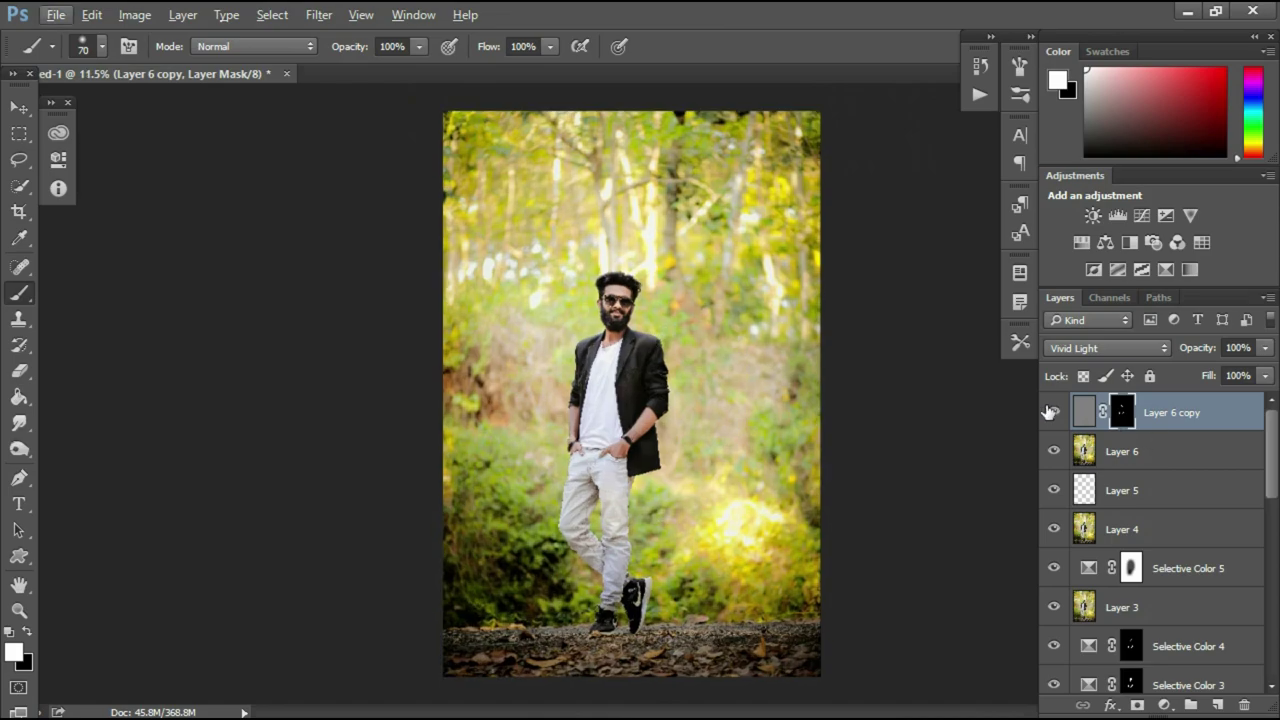
scroll(580, 440, up, 2)
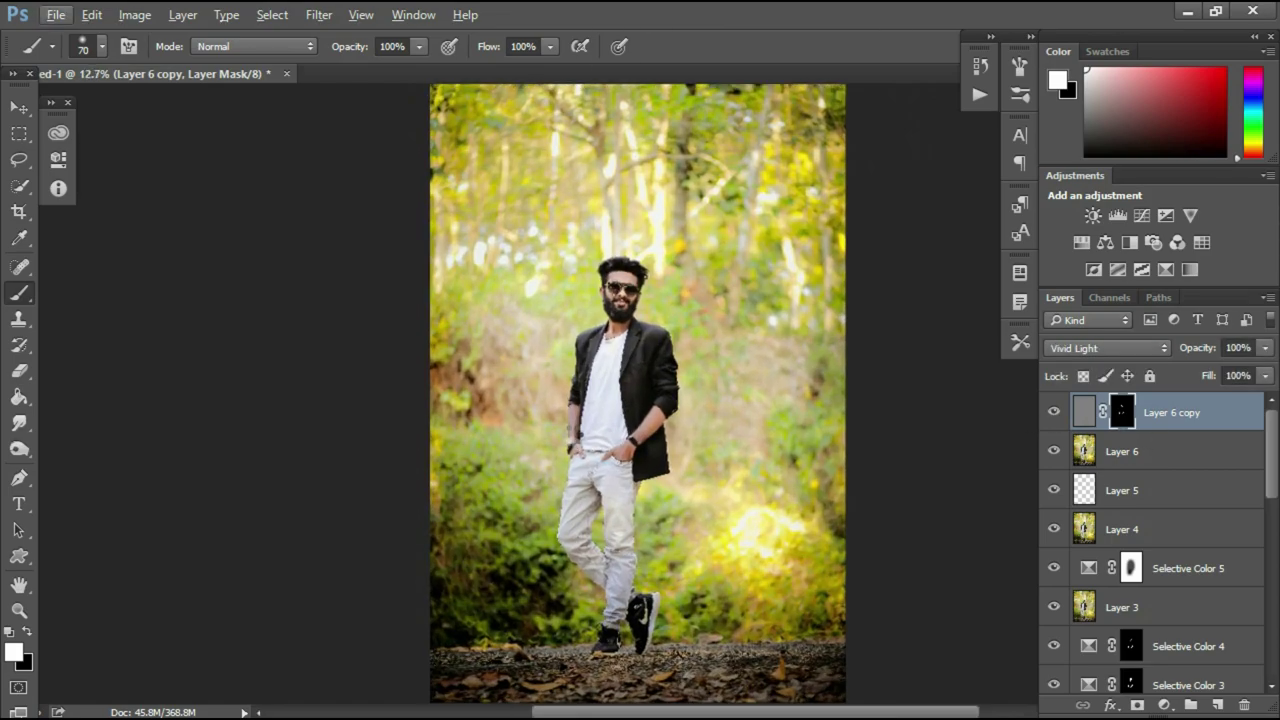
Stamp all visible layers into a new top layer and set its blend mode to Soft Light
key(ctrl+shift+alt+e)
scroll(572, 435, up, 3)
click(1108, 347)
click(1090, 197)
Apply a High Pass filter with a 1.1 pixel radius to Layer 7
click(337, 15)
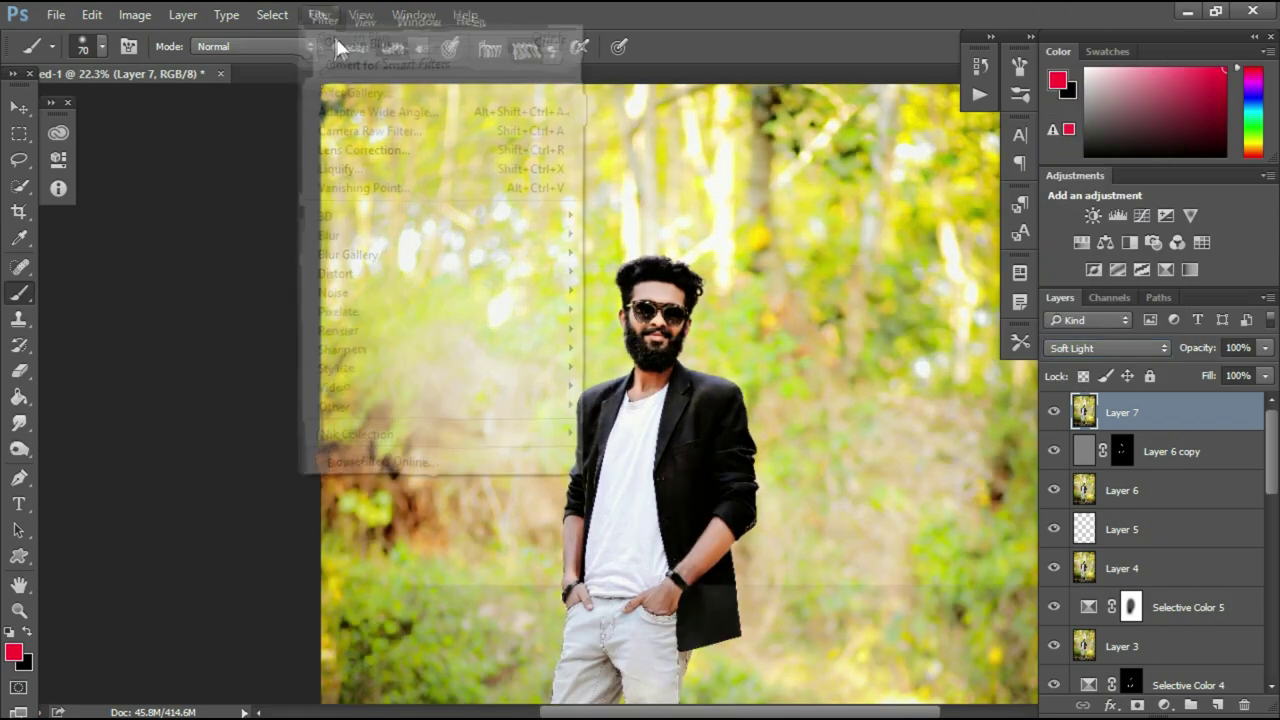
mouse_move(366, 406)
click(600, 426)
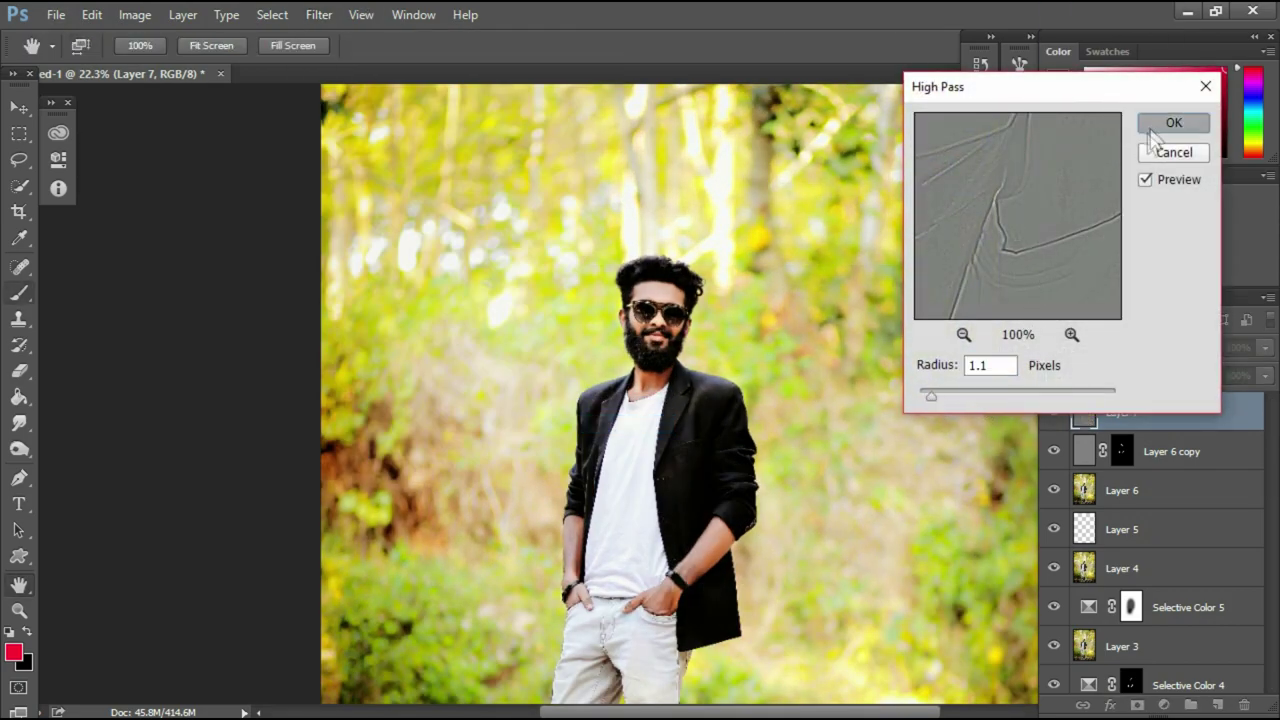
click(1150, 126)
key(b)
Reduce the opacity of the Layer 7 sharpening to 41%, checking the effect on the face
scroll(667, 306, up, 5)
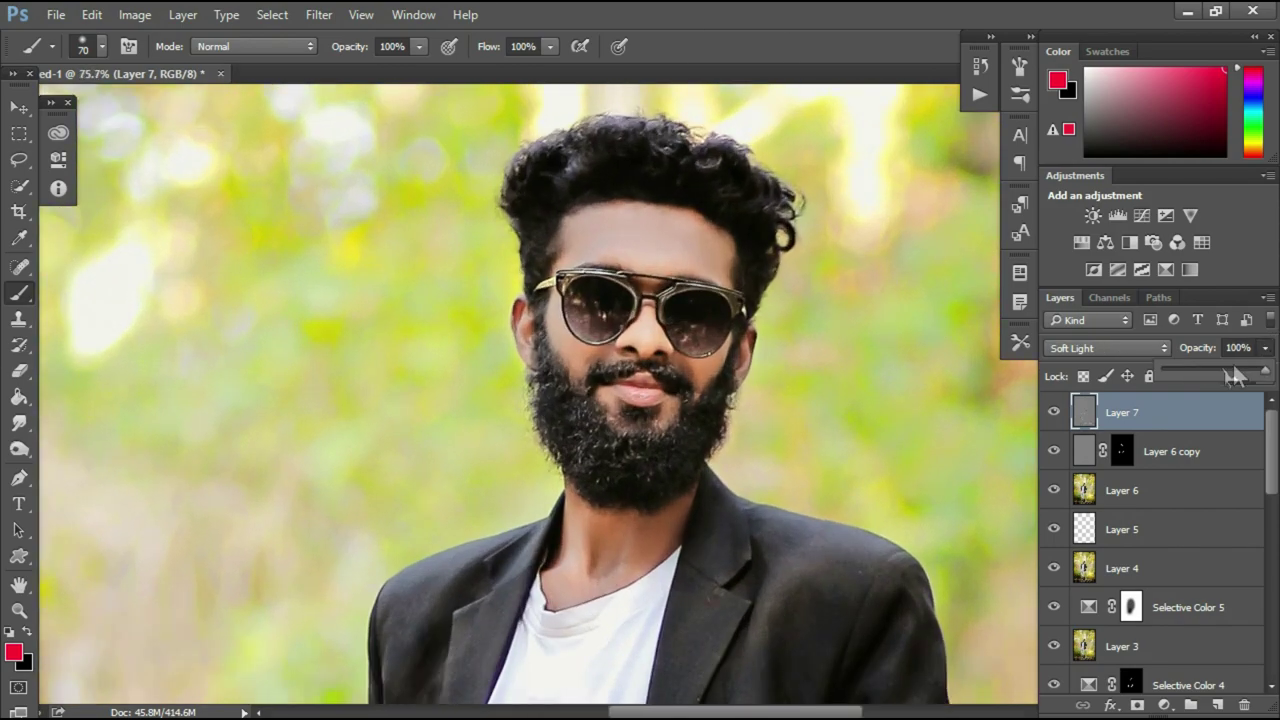
scroll(434, 340, down, 2)
scroll(418, 325, down, 2)
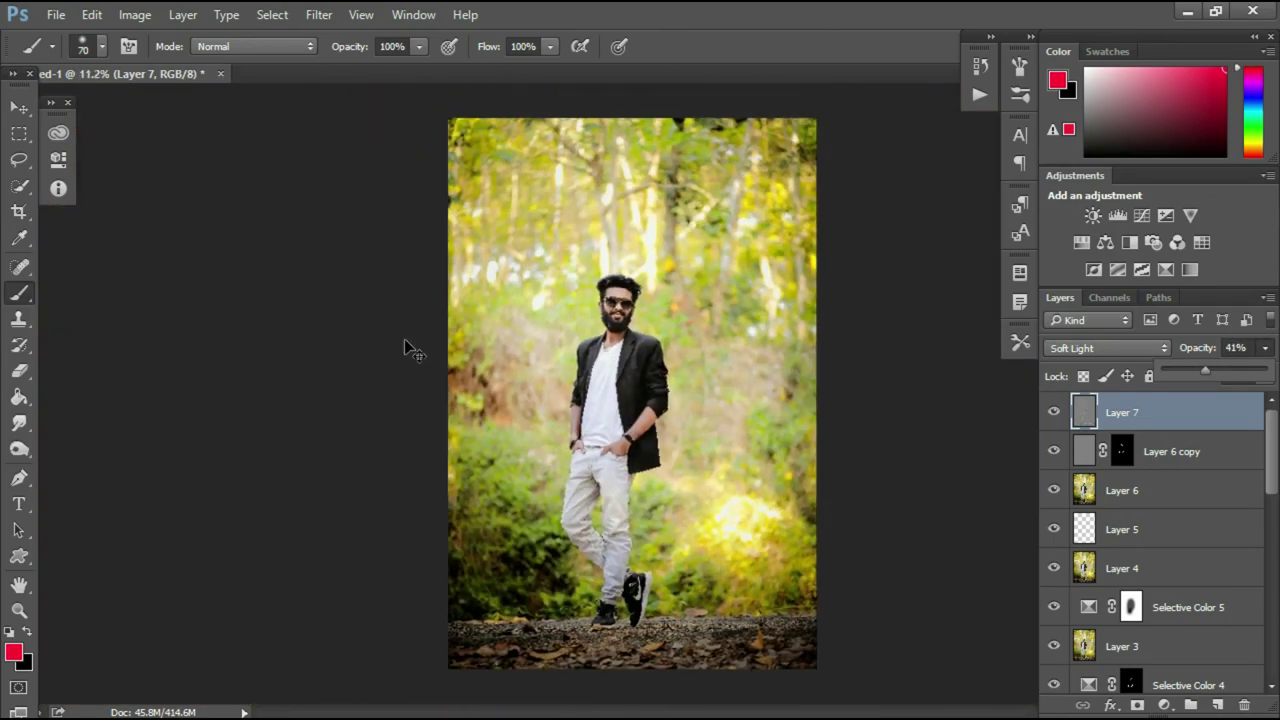
Stamp the visible layers into a new smart-filter layer and apply a Gaussian Blur with a 5.9 pixel radius
key(ctrl+shift+alt+e)
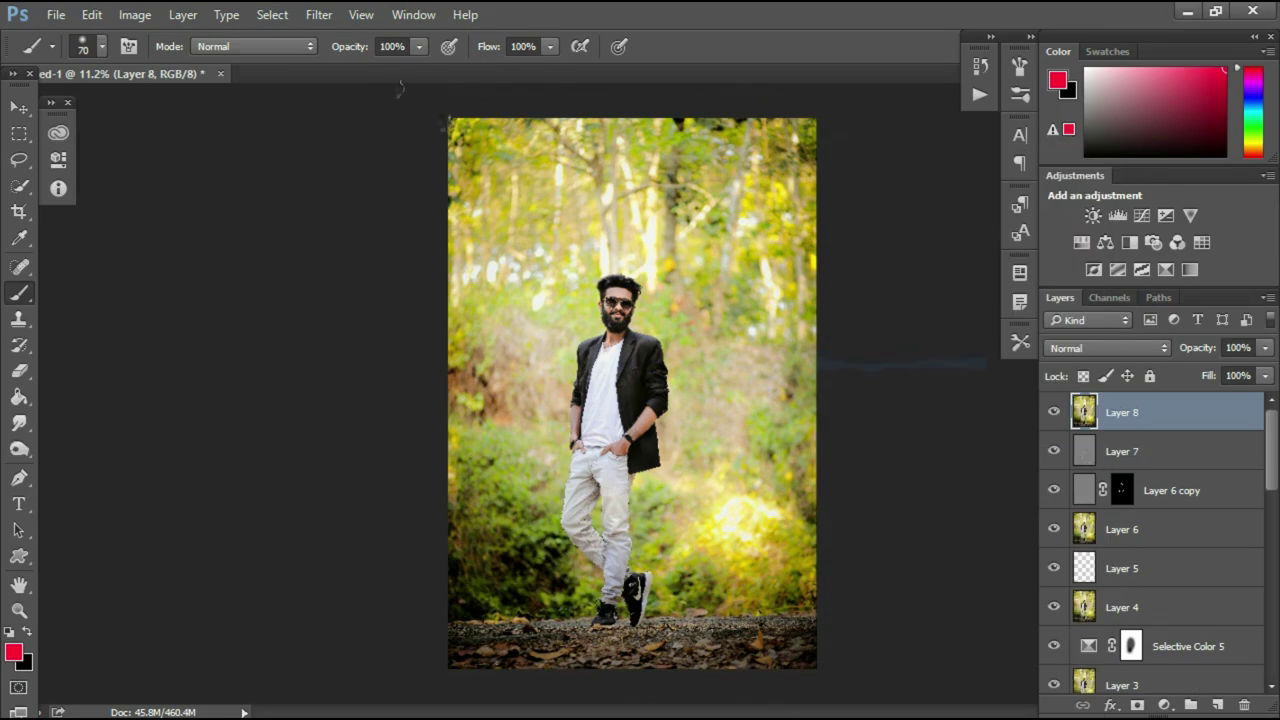
click(320, 14)
mouse_move(330, 235)
click(612, 311)
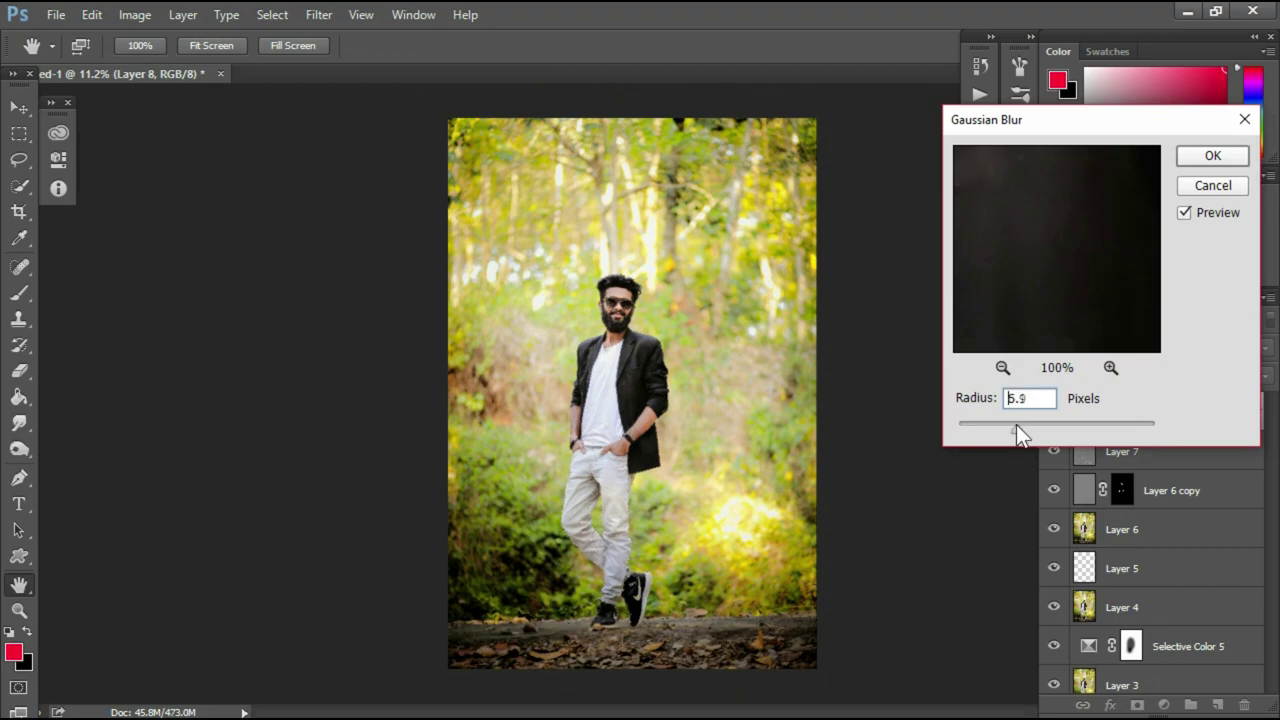
click(1205, 160)
key(b)
Black out Layer 8's filter mask and paint white along the foreground leaves with a 500 px brush at 38% opacity
click(1117, 450)
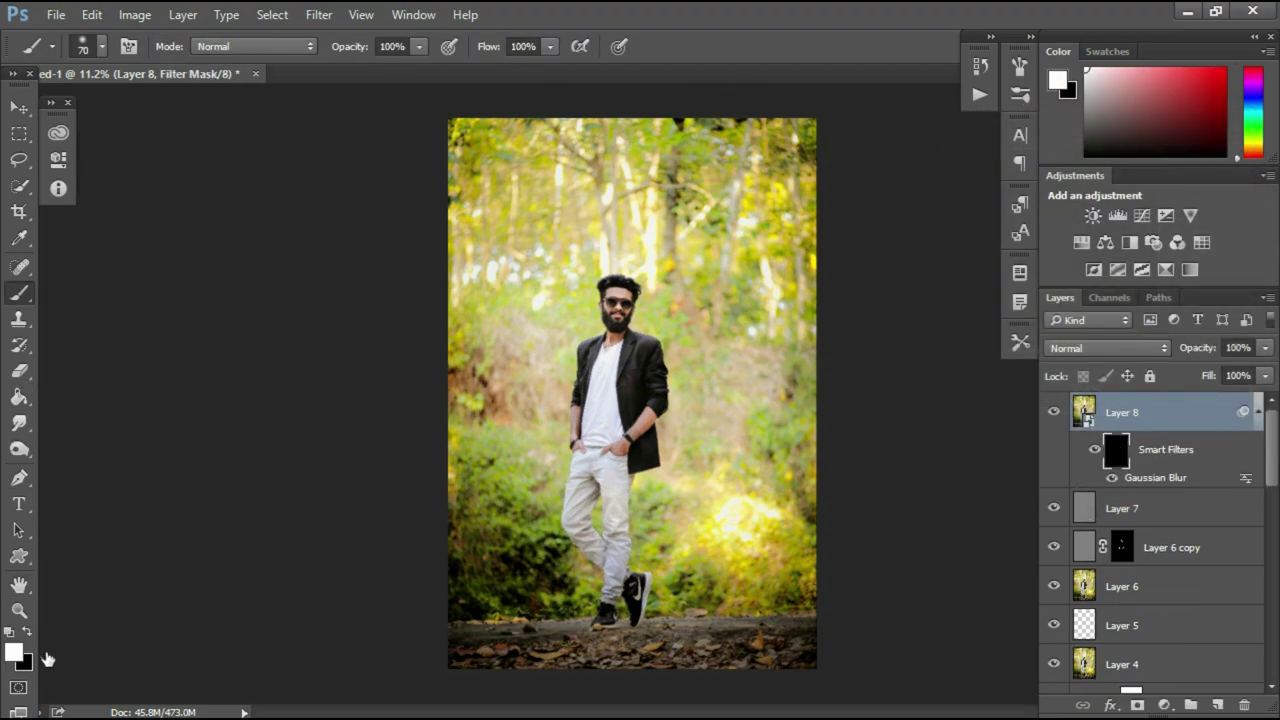
scroll(643, 473, up, 3)
scroll(643, 473, down, 3)
key(bracketright)
key(bracketright)
key(bracketright)
key(bracketright)
key(bracketright)
key(bracketright)
key(bracketright)
key(bracketright)
key(bracketright)
key(bracketright)
key(bracketright)
key(bracketright)
key(bracketright)
key(bracketright)
key(bracketright)
key(bracketright)
key(bracketright)
key(bracketright)
key(bracketright)
key(bracketright)
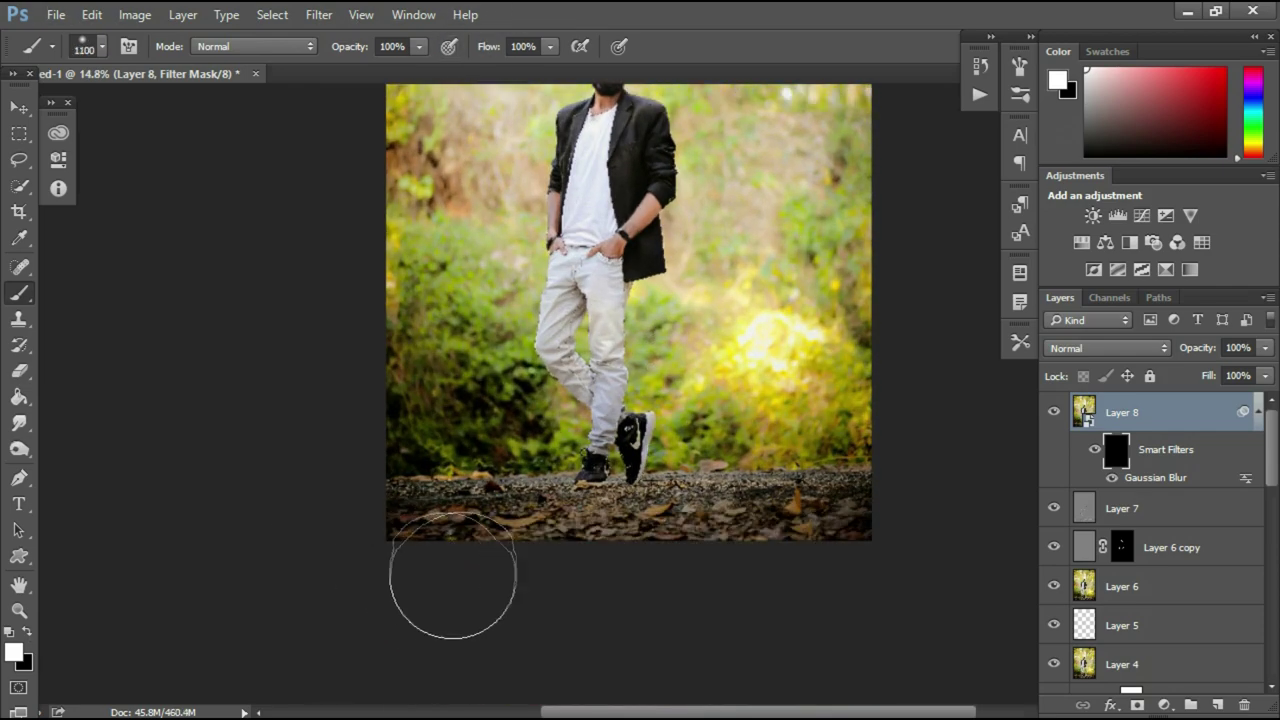
key(bracketleft)
drag(419, 46, 356, 62)
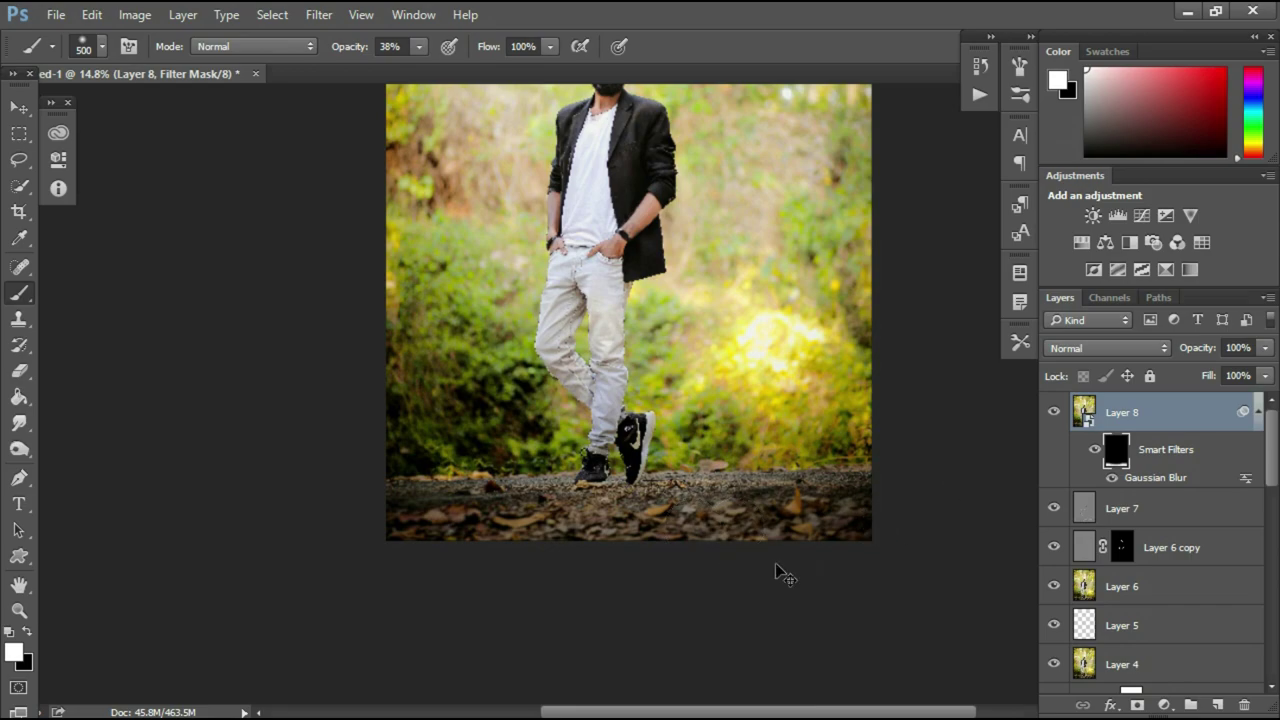
Compare the photo with and without Layer 8, and stamp the visible layers into a new layer above it
key(ctrl+0)
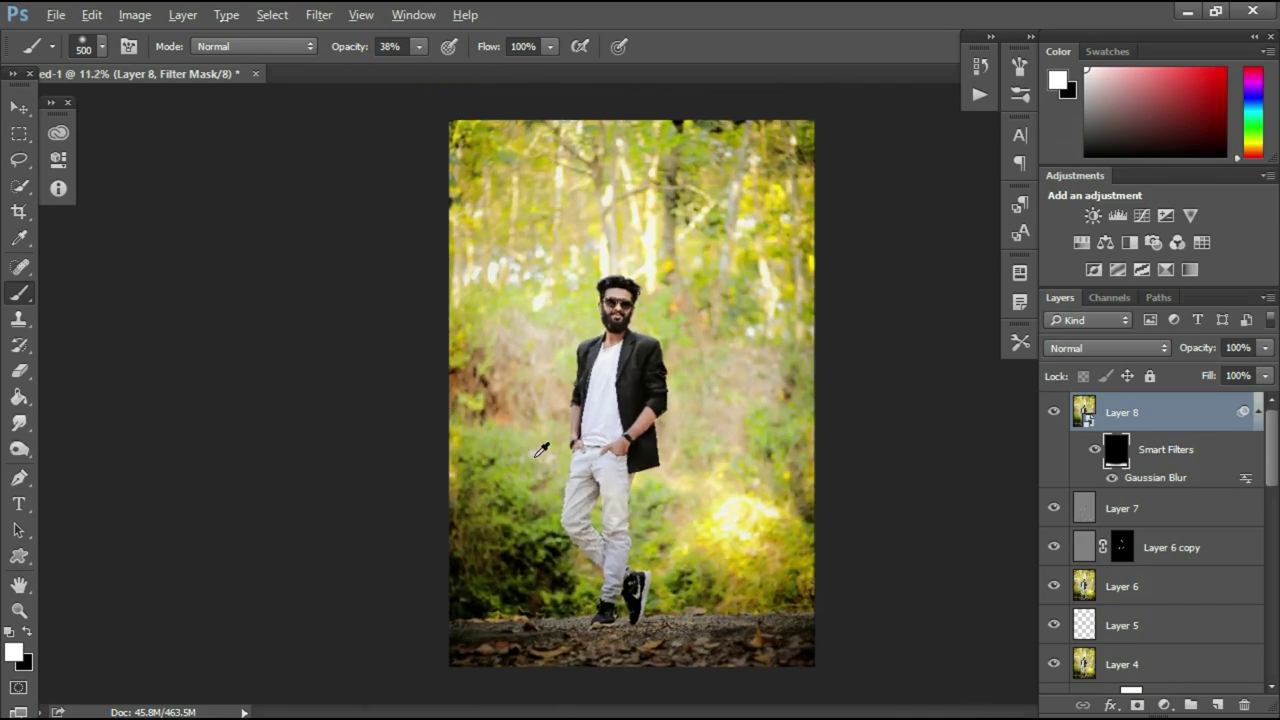
click(1055, 412)
click(1265, 347)
Open CRAYONZDESIGNZ 020.psd from the CD Logo folder on the Adobe LIFE (E:) drive
click(1189, 12)
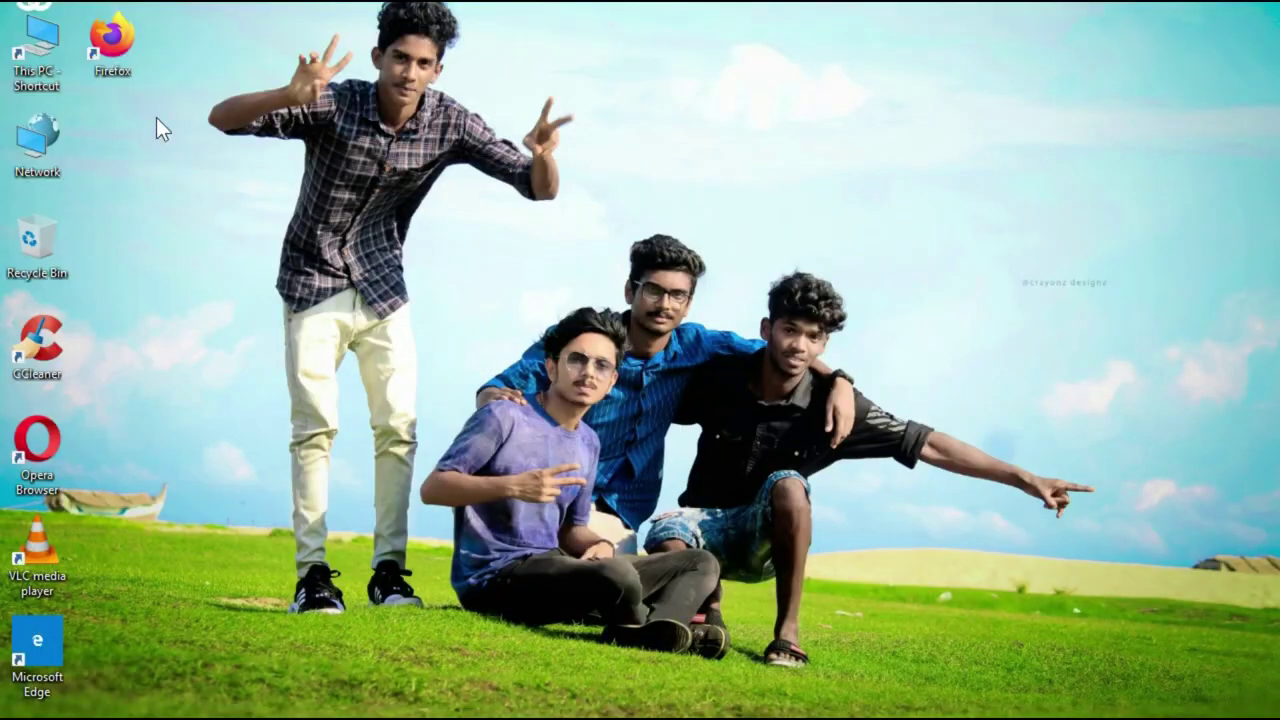
double_click(42, 66)
double_click(870, 235)
double_click(886, 314)
click(797, 478)
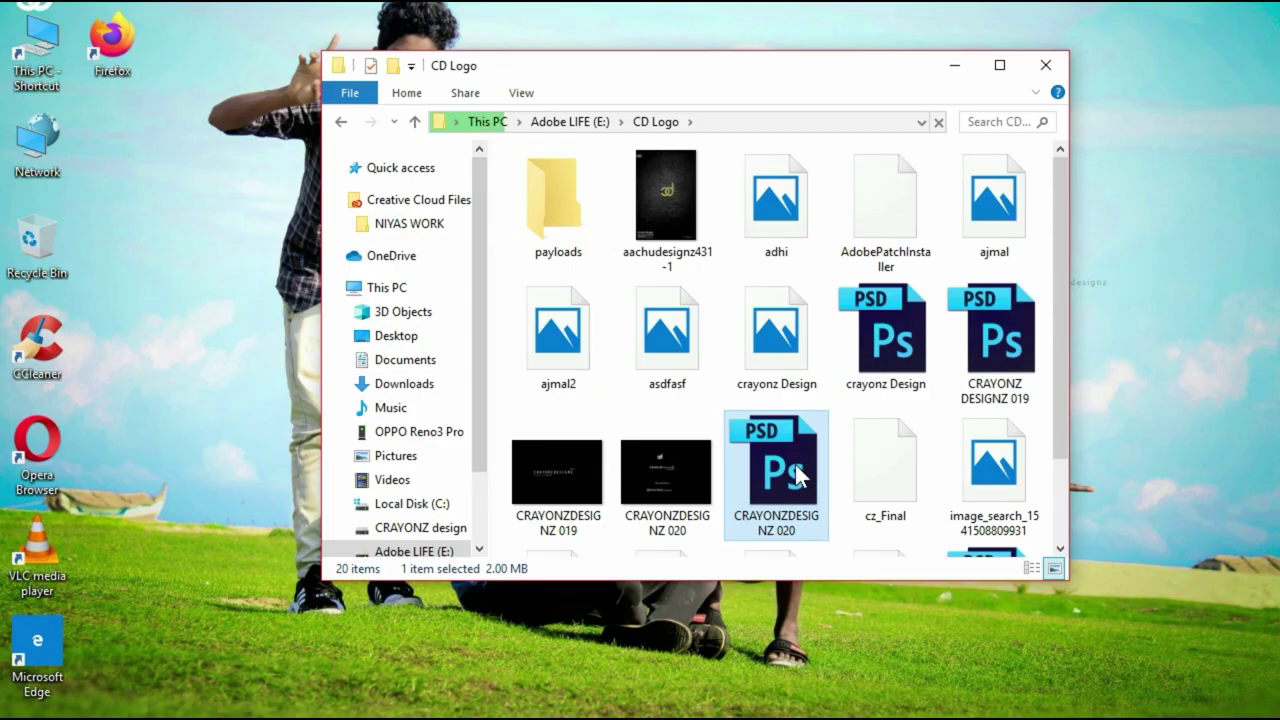
double_click(797, 478)
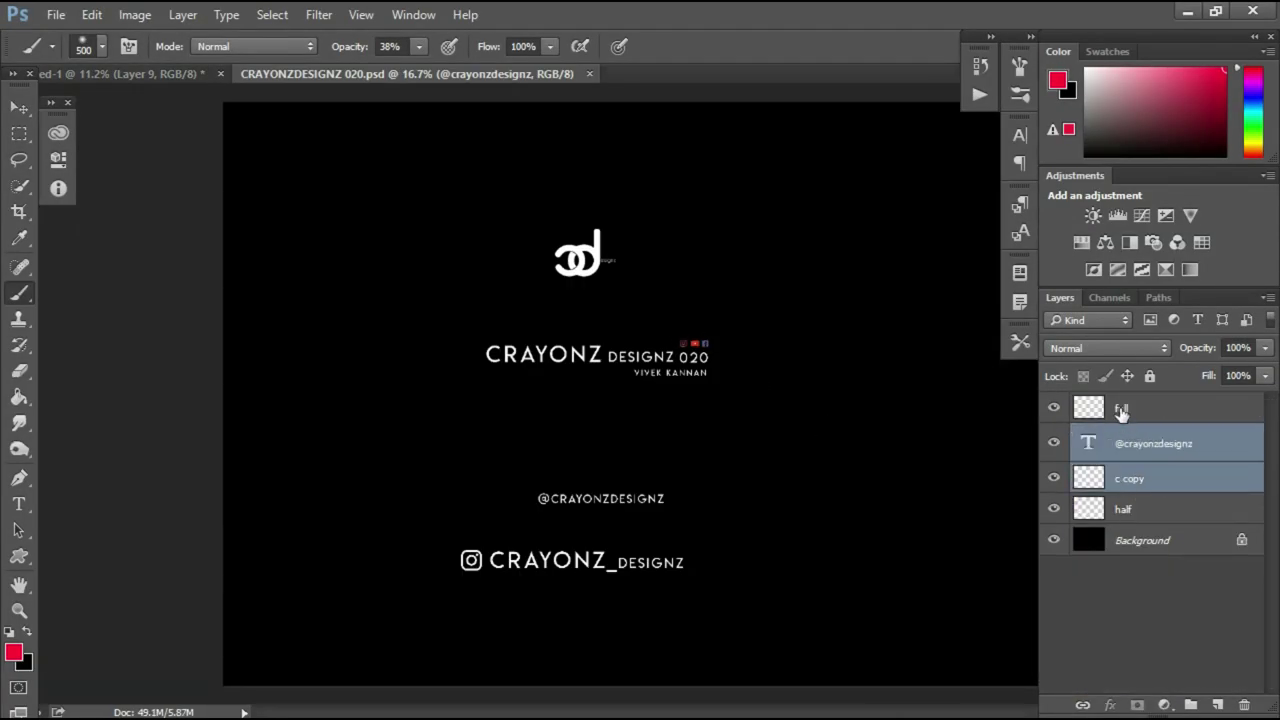
shift+click(1121, 408)
key(v)
drag(88, 149, 580, 288)
Scale the c copy logo to about 51% and place it in the photo's upper-left corner
click(1158, 495)
scroll(498, 262, up, 6)
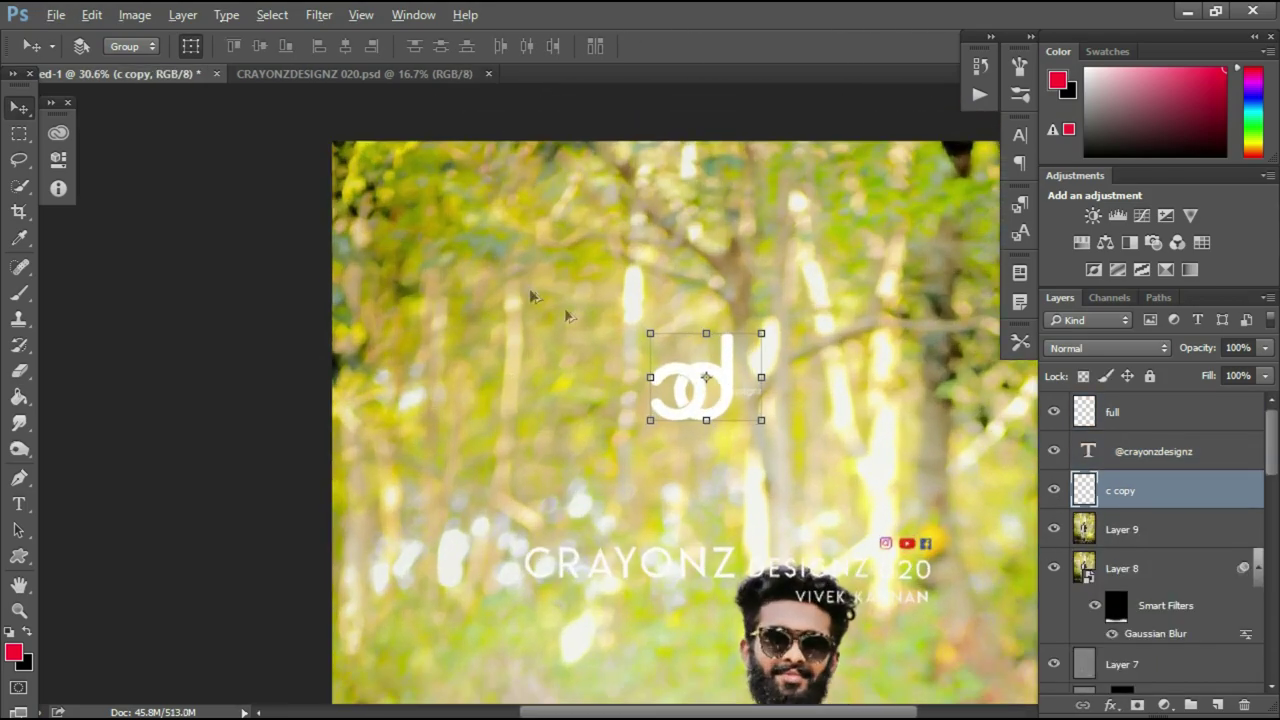
drag(390, 186, 423, 185)
scroll(423, 185, up, 4)
drag(463, 283, 380, 223)
drag(365, 177, 398, 177)
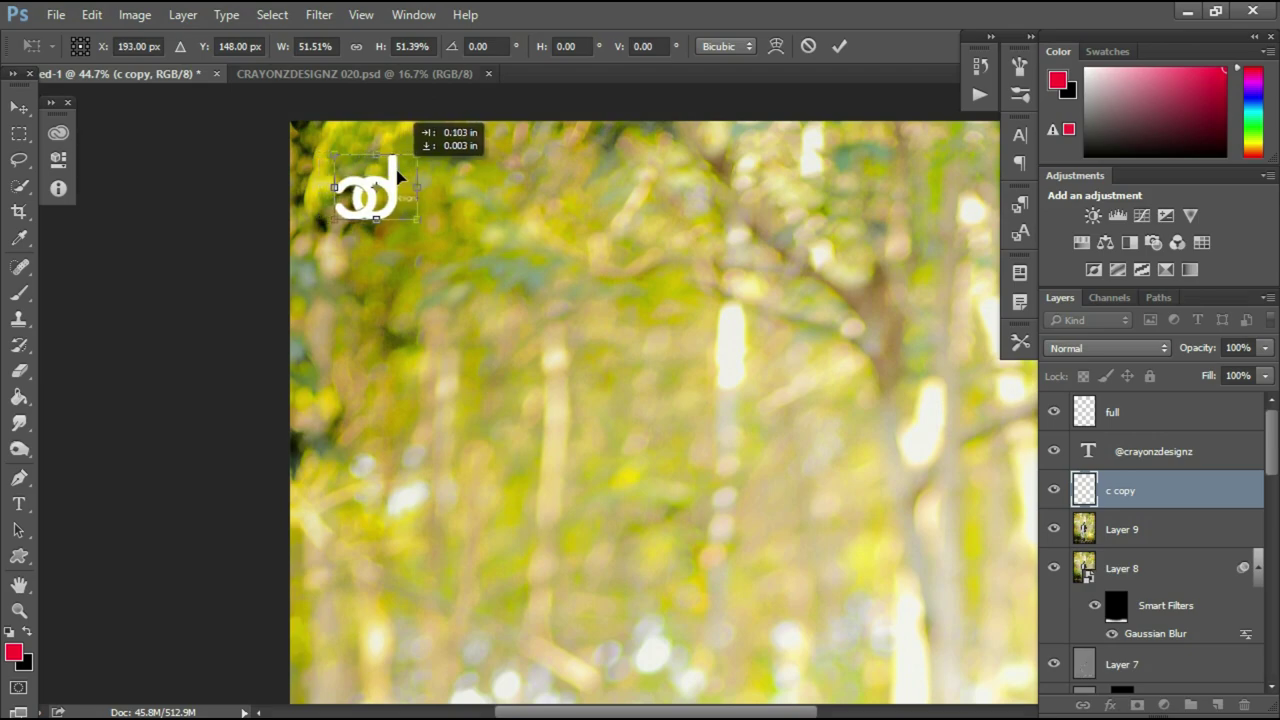
drag(412, 220, 400, 214)
click(839, 46)
key(t)
scroll(106, 371, down, 6)
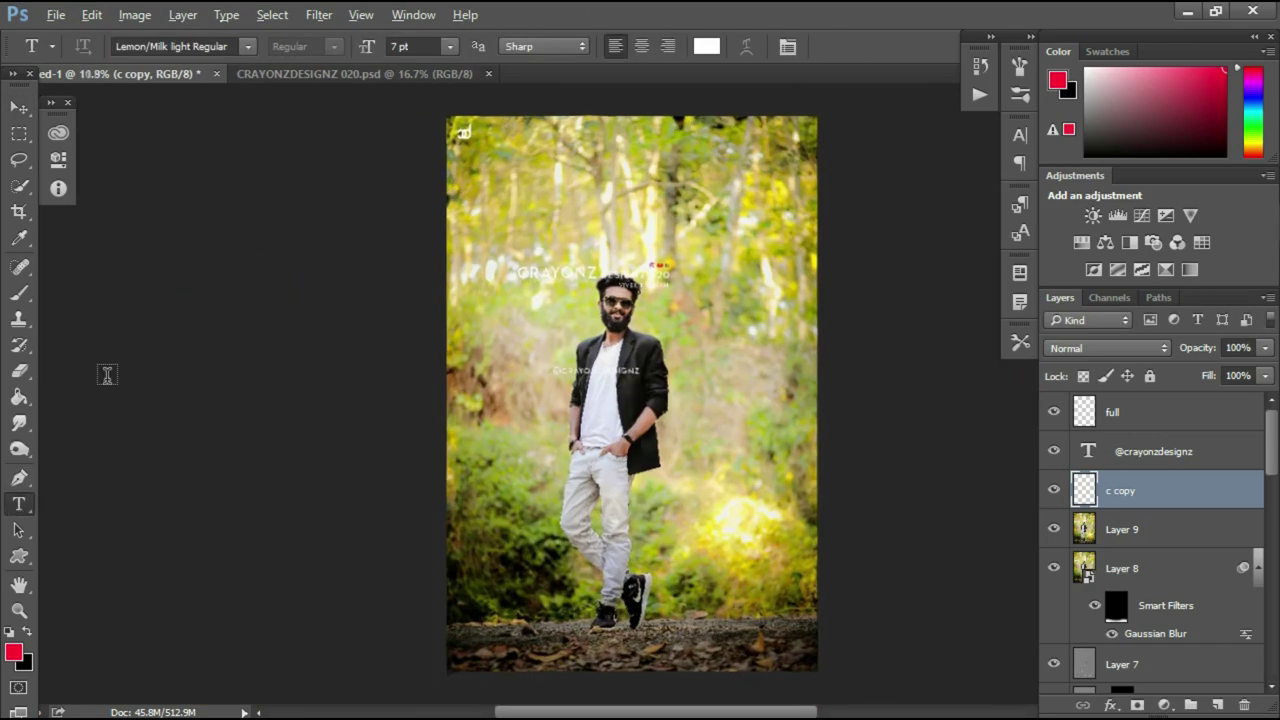
Enlarge the c copy logo in the photo's corner to about 116%
click(16, 106)
scroll(466, 143, up, 4)
key(ctrl+t)
drag(462, 392, 471, 386)
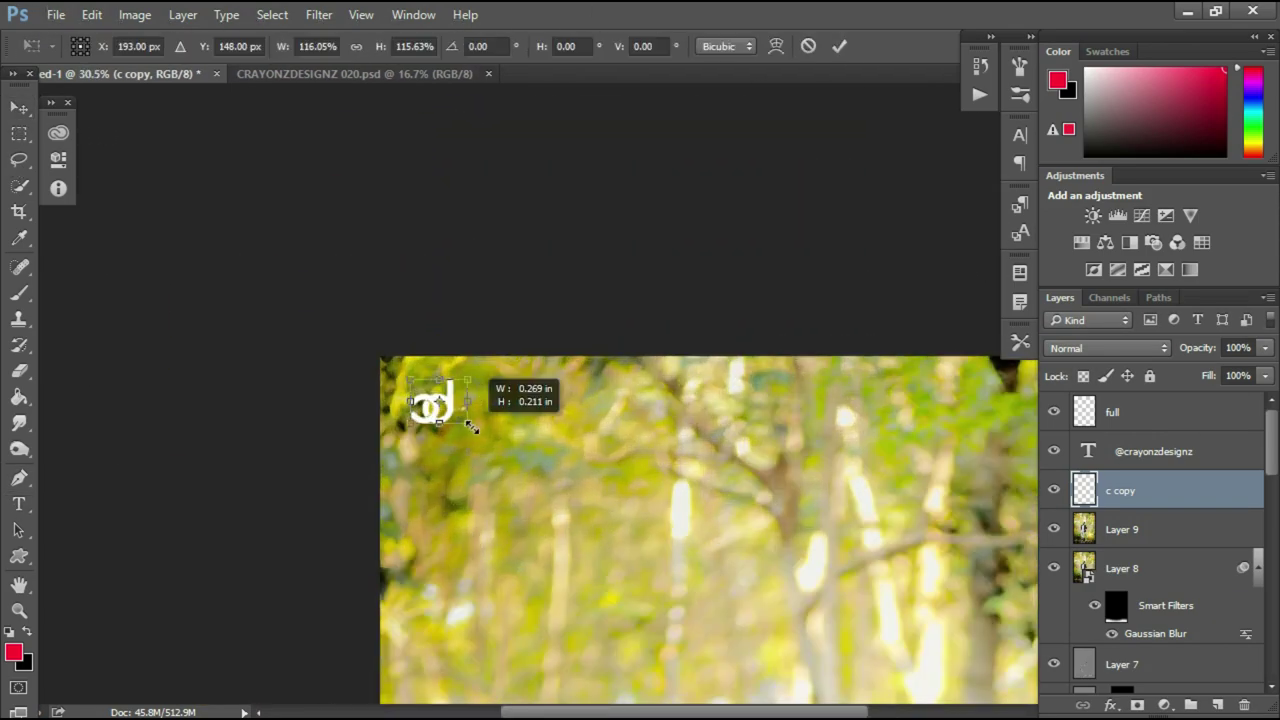
click(839, 46)
scroll(175, 327, down, 3)
click(18, 503)
scroll(177, 329, down, 3)
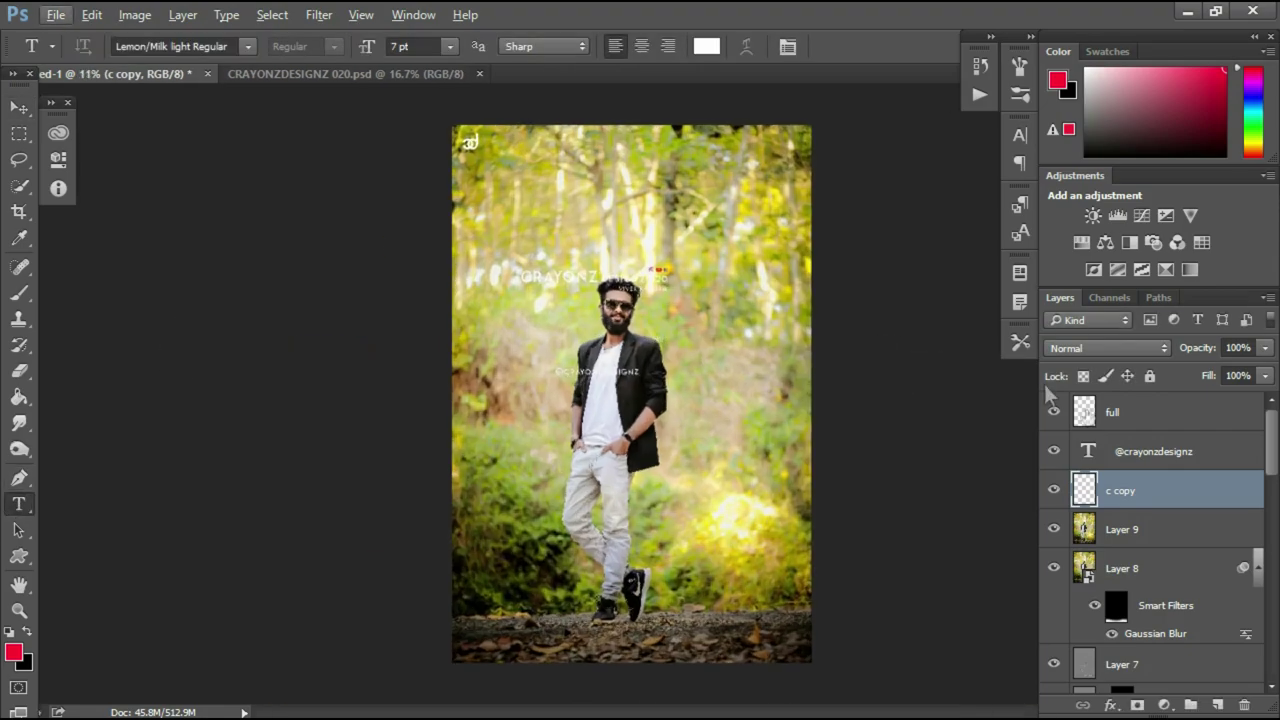
Scale the wordmark on the full layer to about 66% and place it in the photo's lower-right corner
click(1131, 416)
key(v)
drag(771, 649, 759, 643)
scroll(751, 650, up, 4)
drag(531, 531, 656, 552)
drag(864, 568, 872, 577)
drag(661, 561, 657, 558)
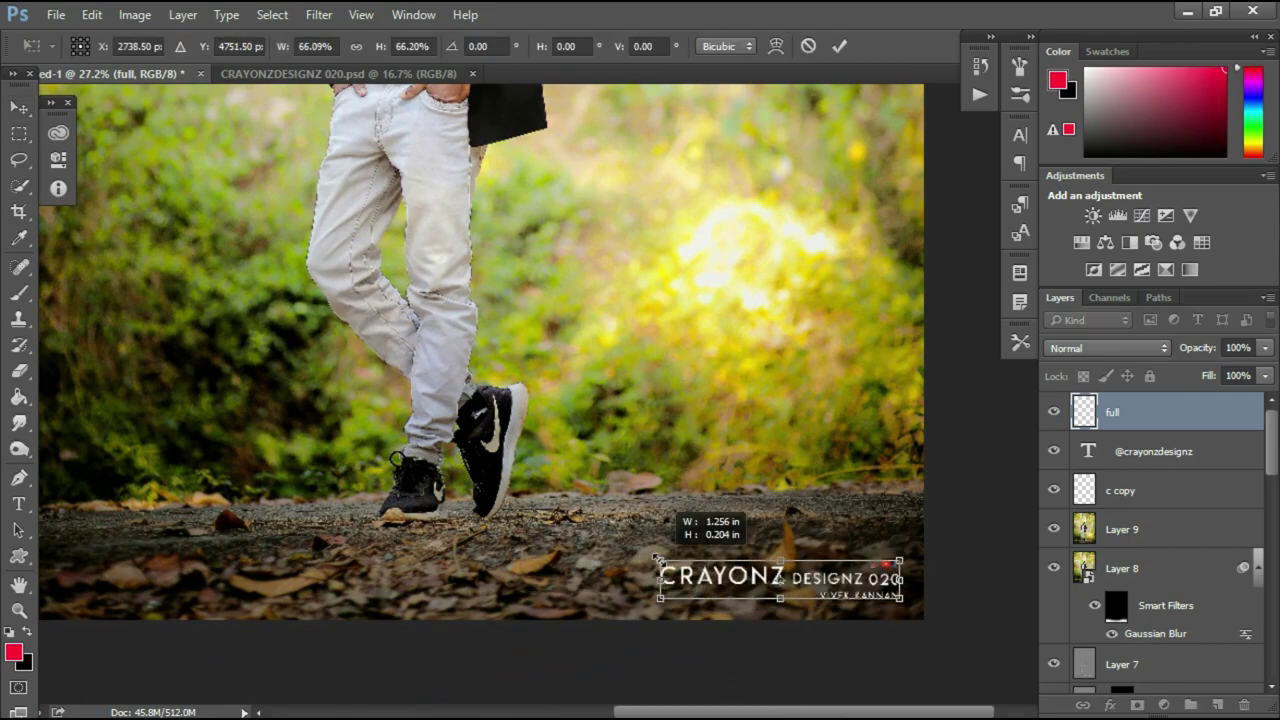
scroll(438, 310, down, 2)
click(19, 504)
click(570, 297)
scroll(363, 371, down, 3)
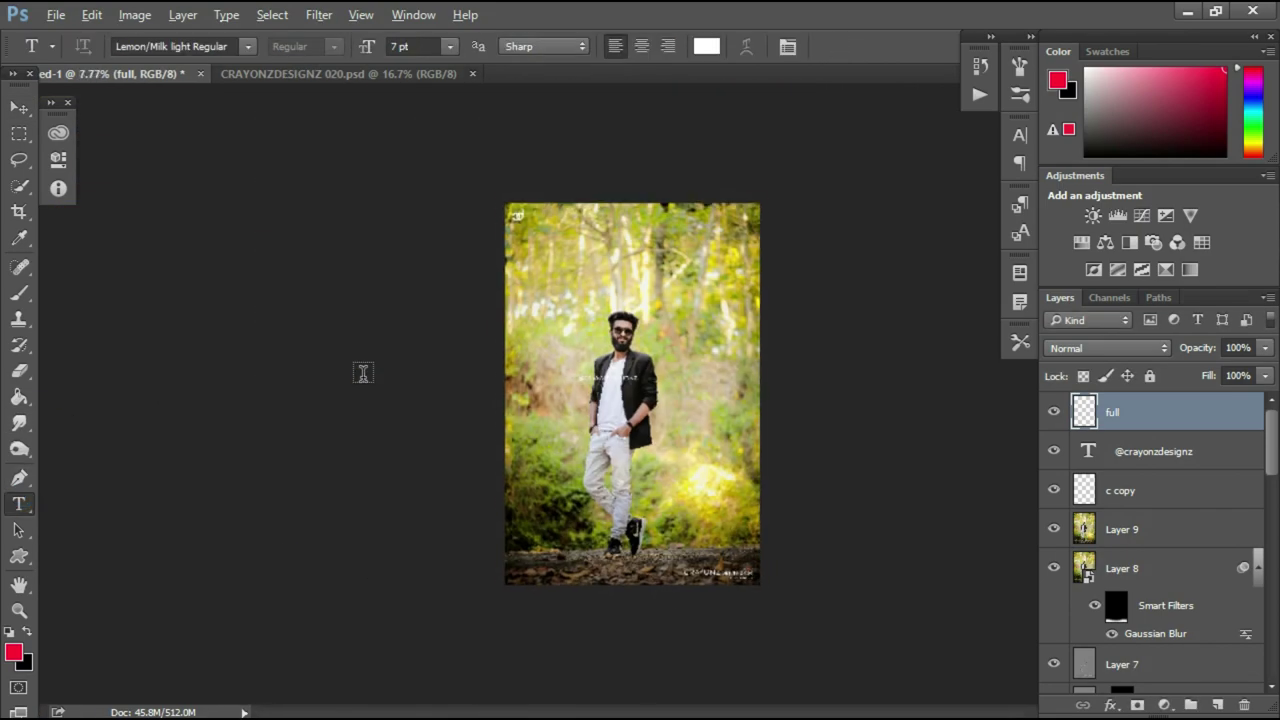
scroll(363, 371, up, 1)
key(ctrl+t)
scroll(757, 590, up, 4)
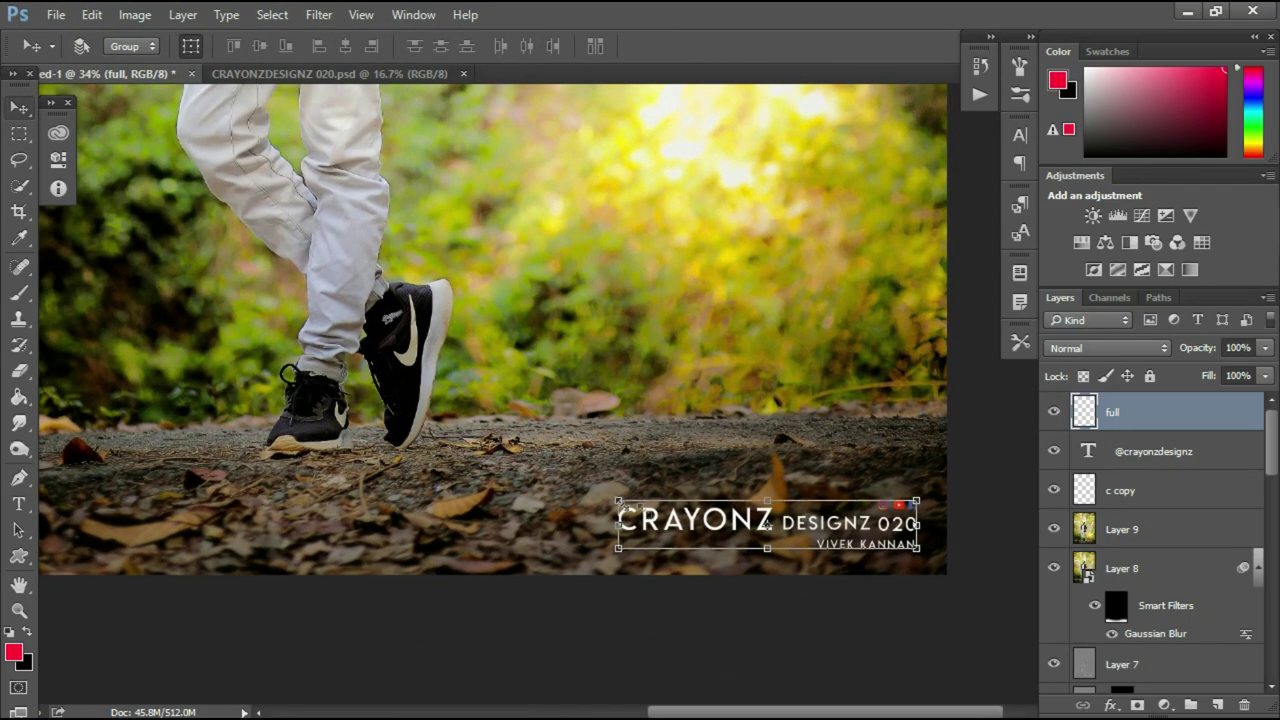
click(839, 46)
click(18, 503)
key(ctrl+0)
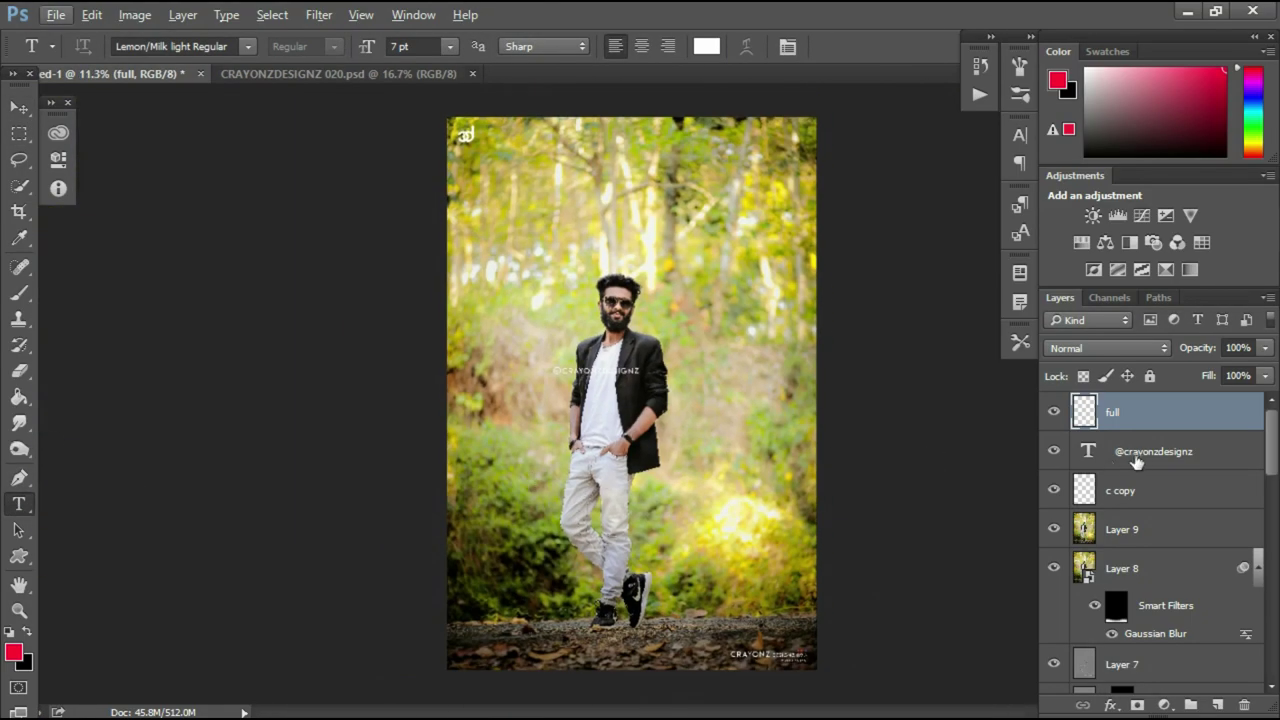
click(1140, 451)
key(v)
scroll(704, 360, up, 3)
drag(684, 404, 757, 389)
scroll(800, 402, up, 2)
key(ctrl+t)
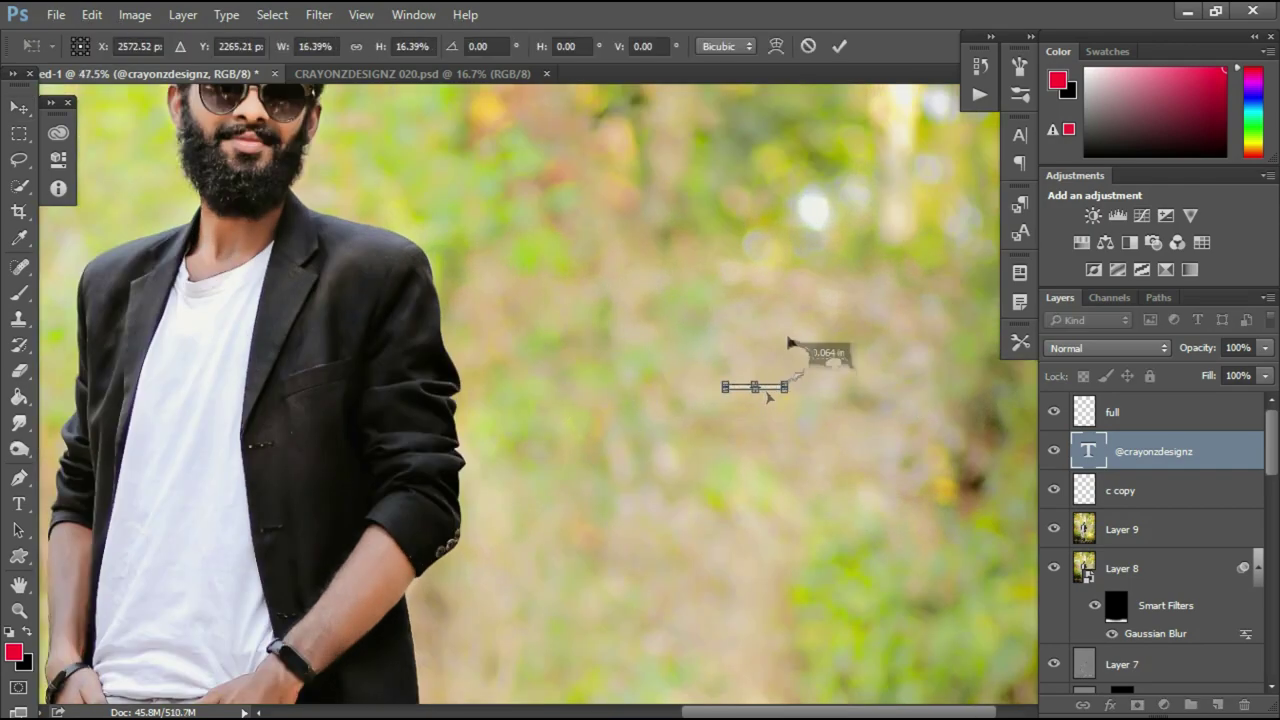
click(839, 46)
click(1107, 347)
click(1073, 306)
click(1270, 347)
click(1223, 364)
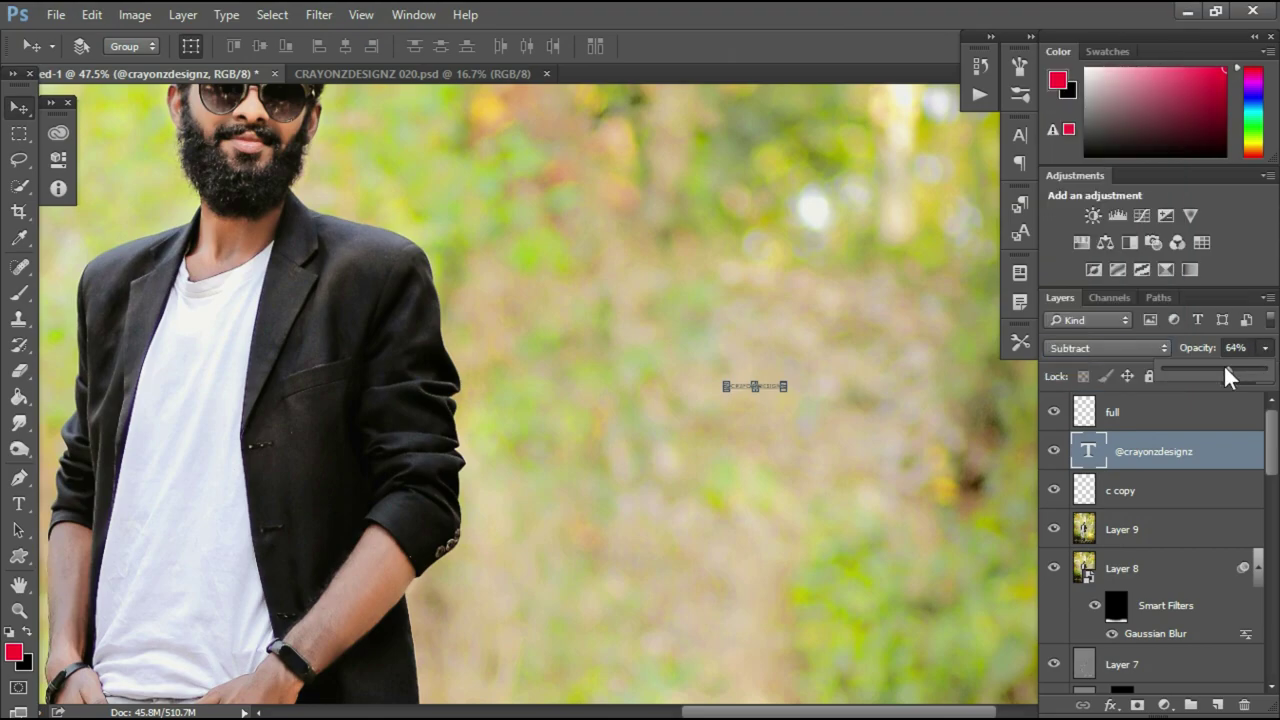
click(19, 503)
key(ctrl+0)
Start saving a copy of the photo under the file name CRAYONZ DESIGNZ APR 32
click(56, 14)
click(112, 228)
text(c)
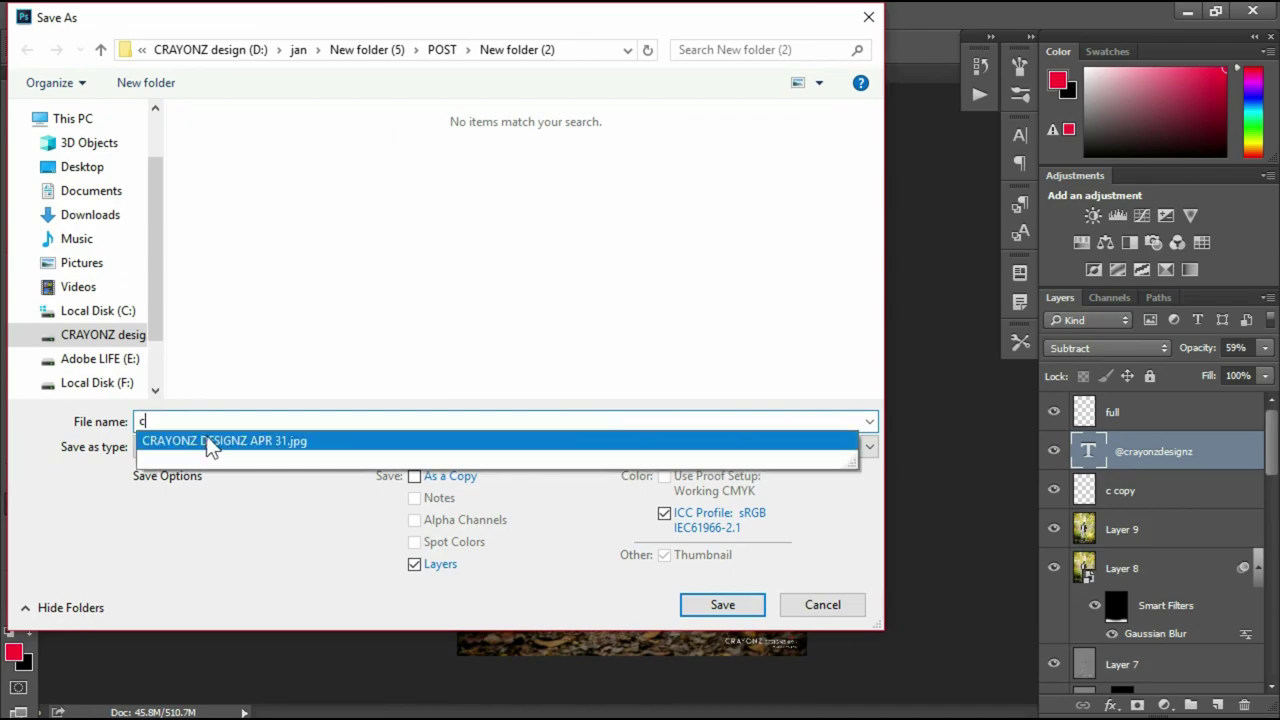
click(300, 440)
drag(305, 422, 283, 425)
text(2)
Save the file in JPEG format with Maximum quality 12 and the Baseline ("Standard") option
click(283, 446)
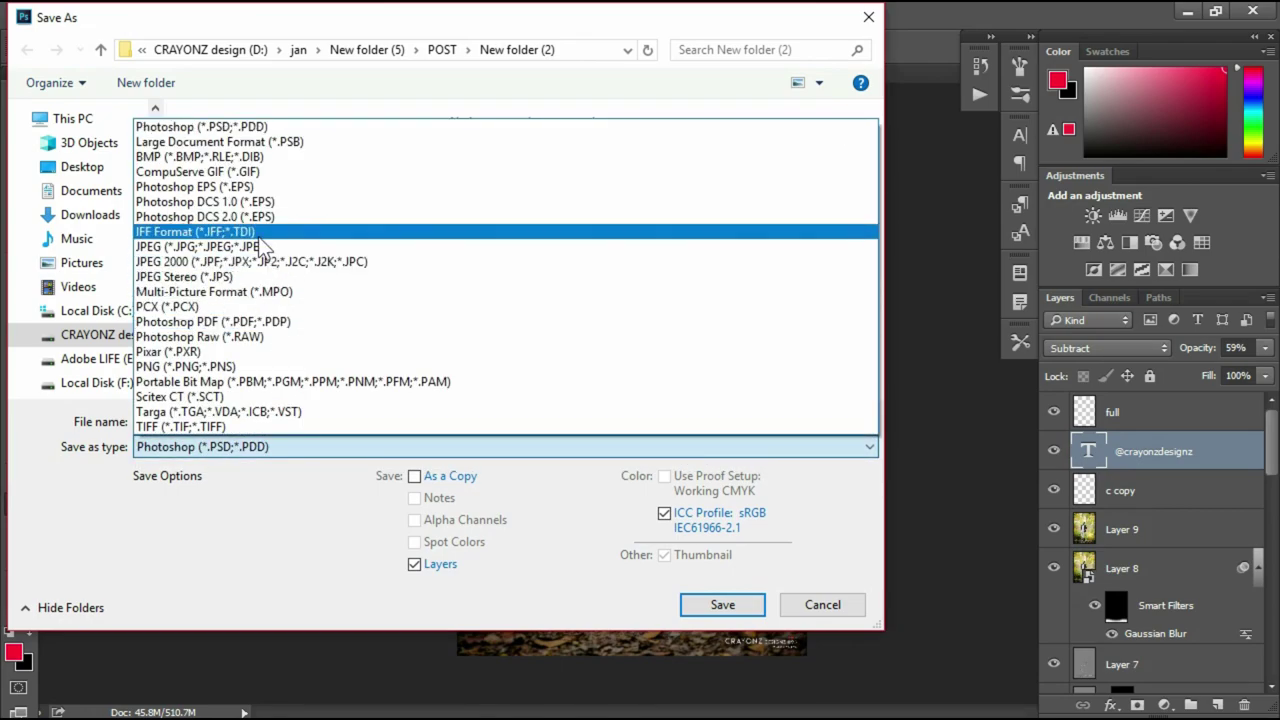
click(262, 232)
click(272, 446)
click(262, 247)
click(717, 605)
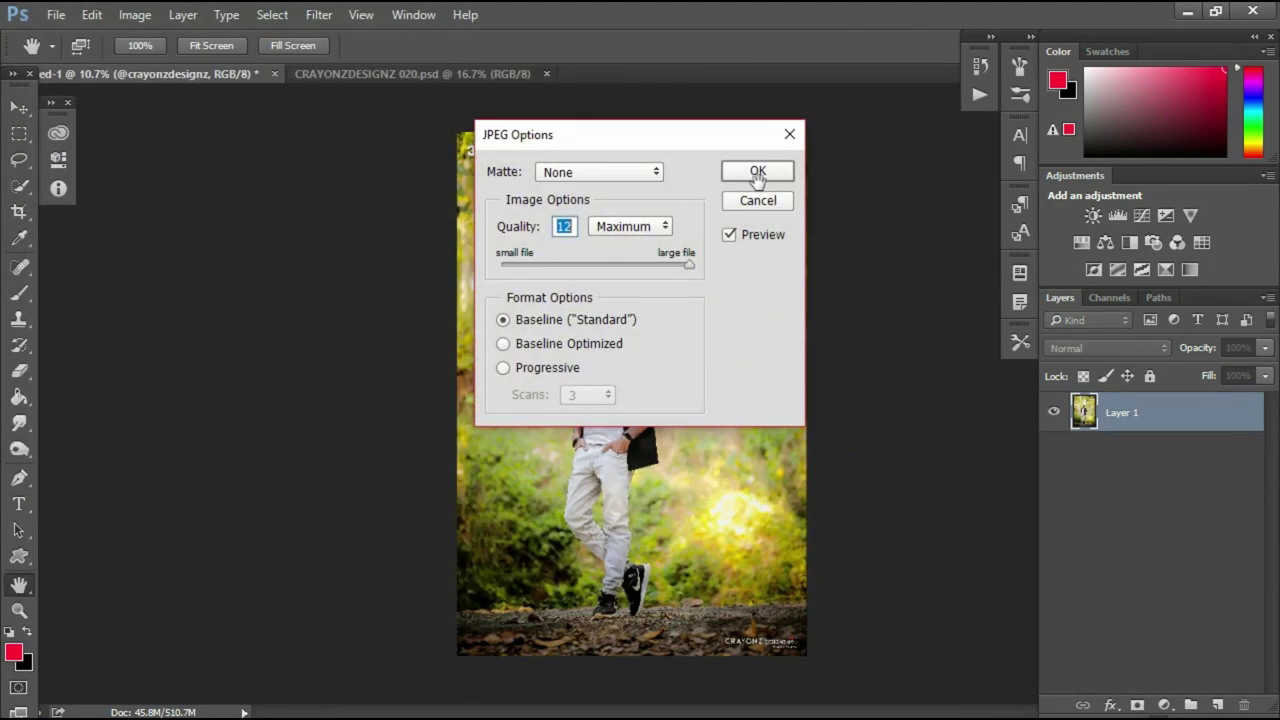
click(757, 171)
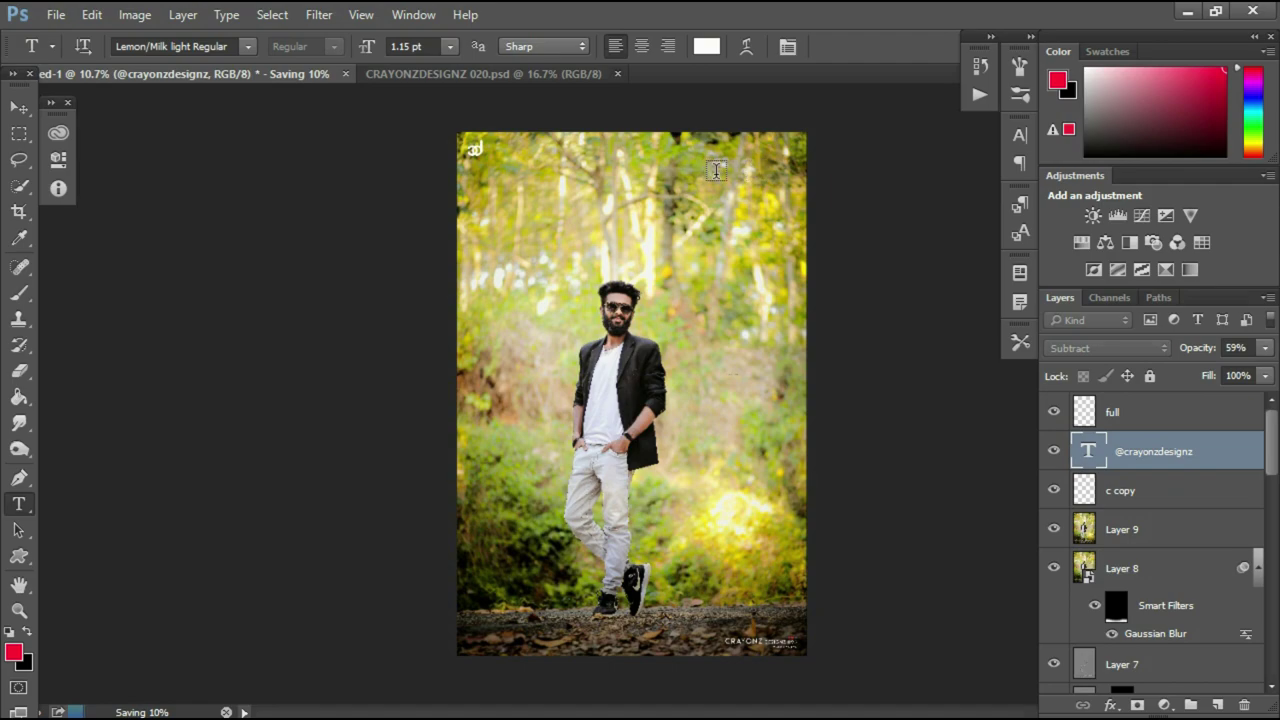
Switch to File Explorer and open the folder jan > New folder (5) > POST > New folder (2) on the CRAYONZ design (D:) drive
click(1187, 11)
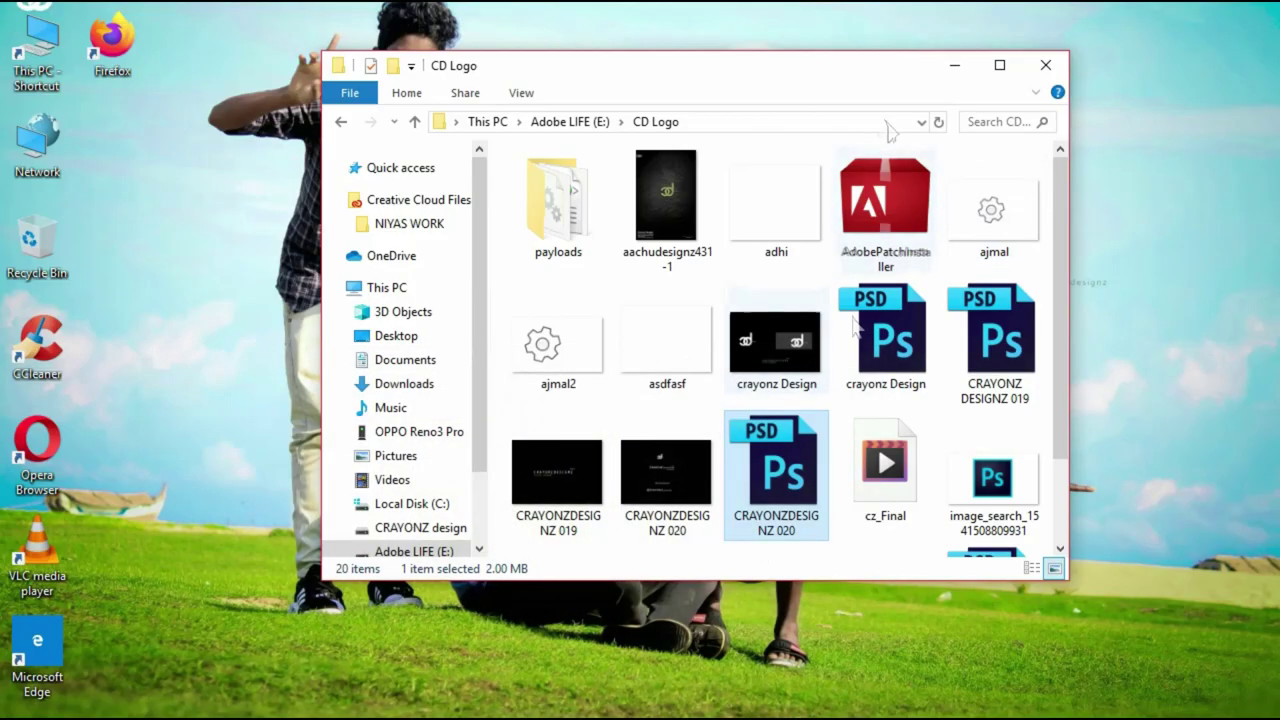
drag(738, 72, 896, 42)
double_click(54, 78)
click(858, 289)
double_click(858, 289)
scroll(1017, 480, down, 1)
double_click(882, 371)
double_click(1172, 200)
double_click(960, 200)
double_click(929, 258)
View the original photo IMG_2003 in the photo viewer, zooming in on the man, and go to the edited CRAYONZ DESIGNZ APR 32
double_click(946, 211)
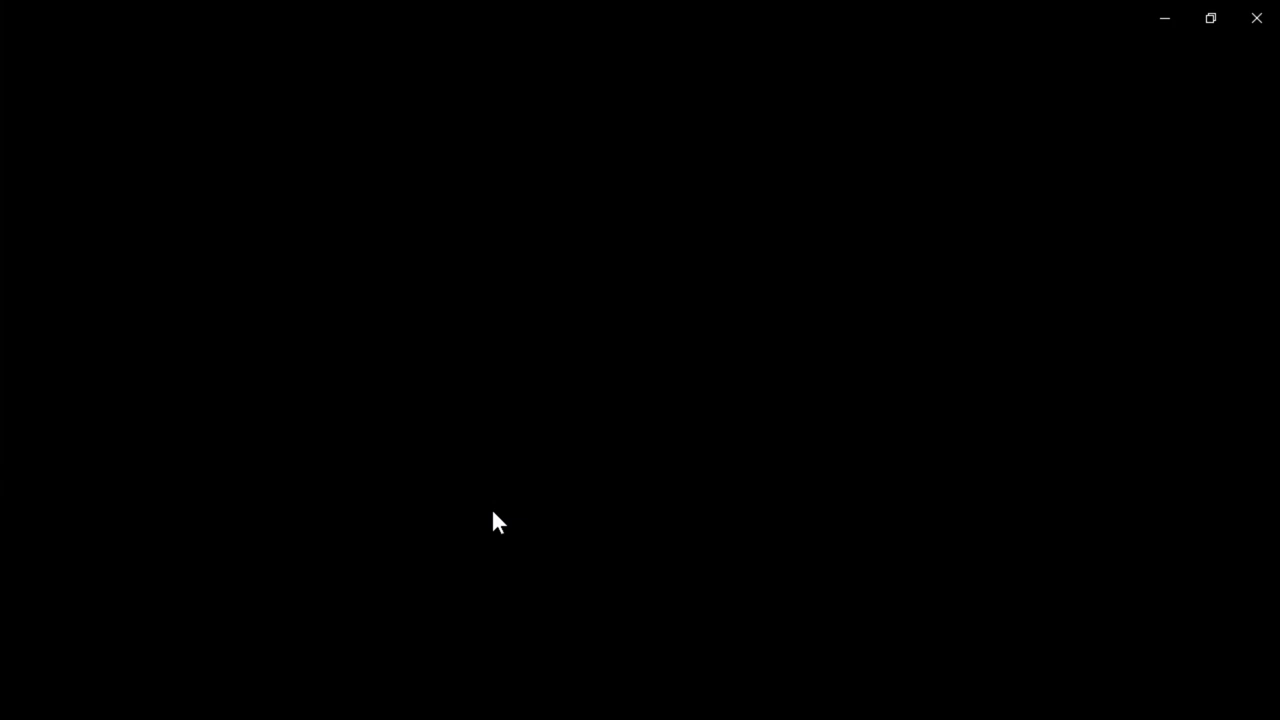
click(1256, 20)
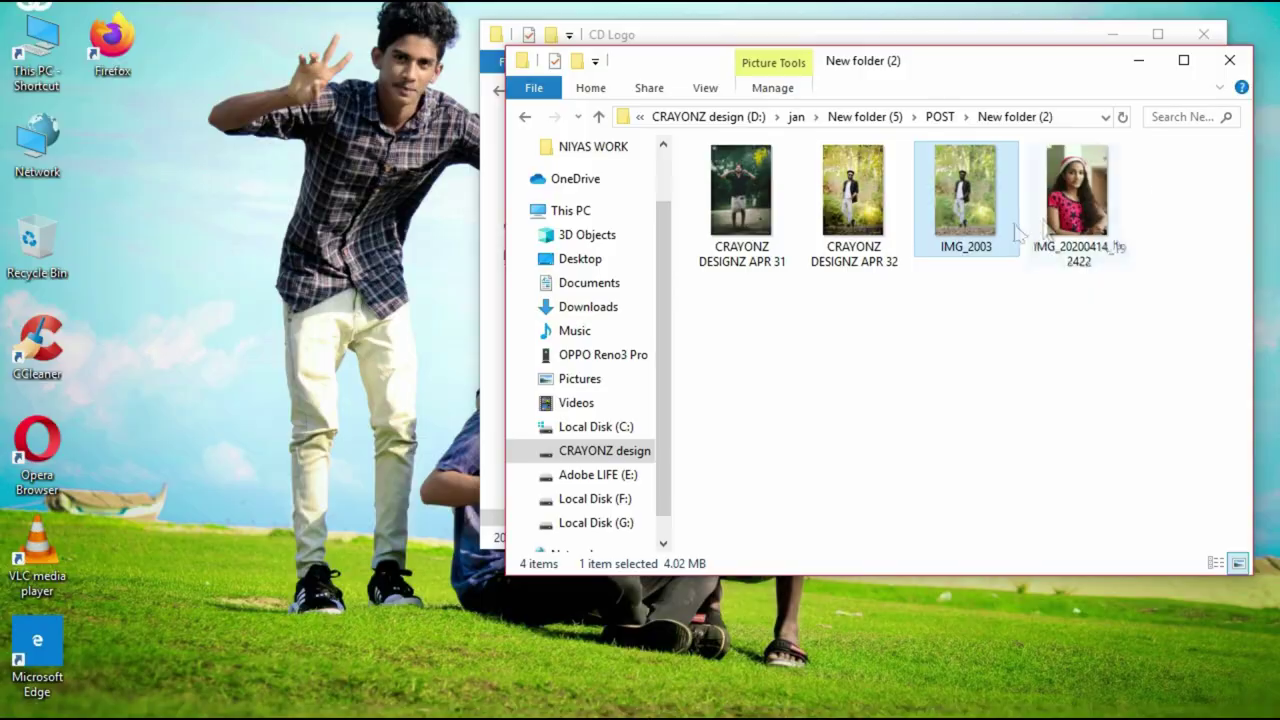
double_click(949, 237)
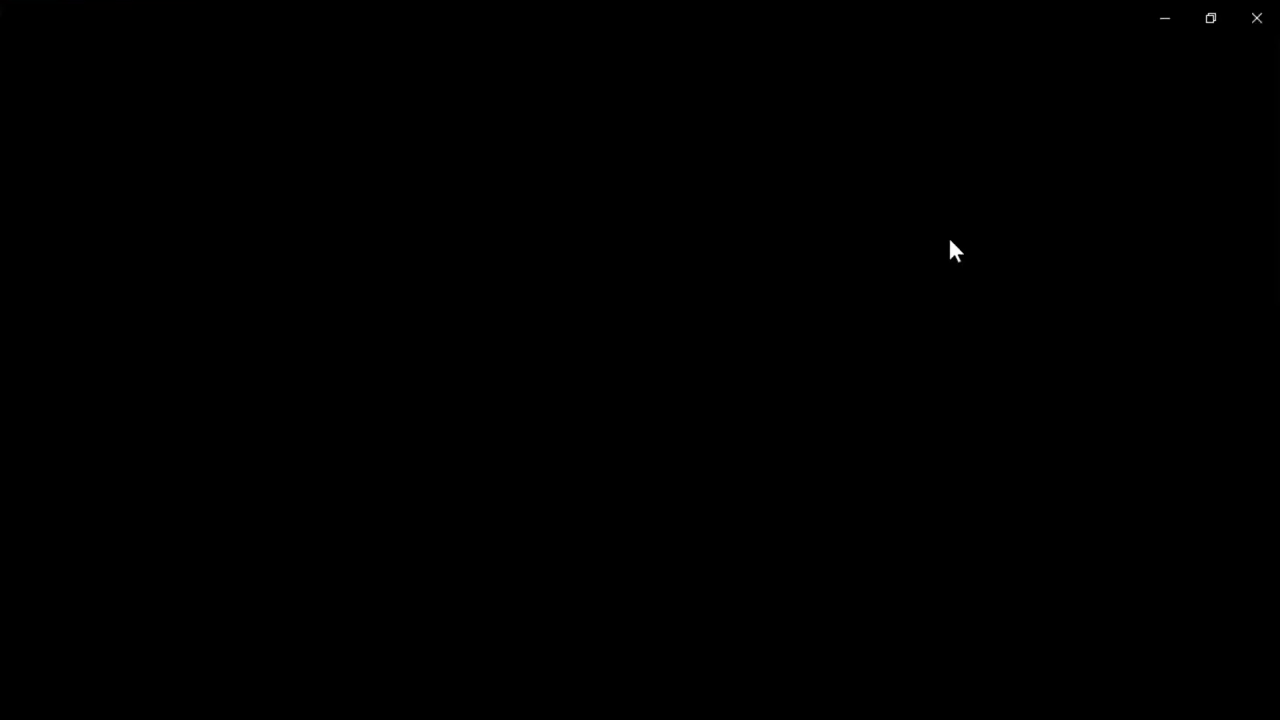
double_click(619, 302)
double_click(619, 302)
click(37, 410)
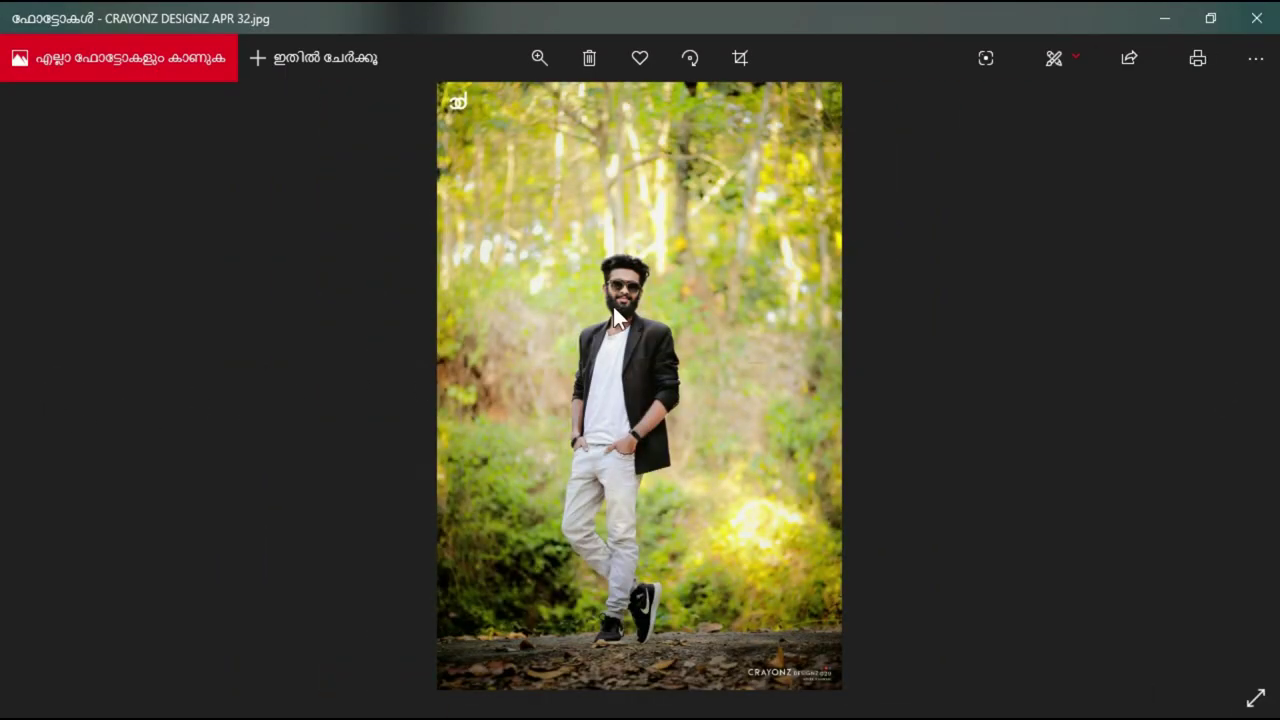
Examine the man's face and jacket up close in CRAYONZ DESIGNZ APR 32, return to the full image and minimize the open windows
scroll(613, 306, down, 1)
click(536, 62)
drag(449, 113, 460, 114)
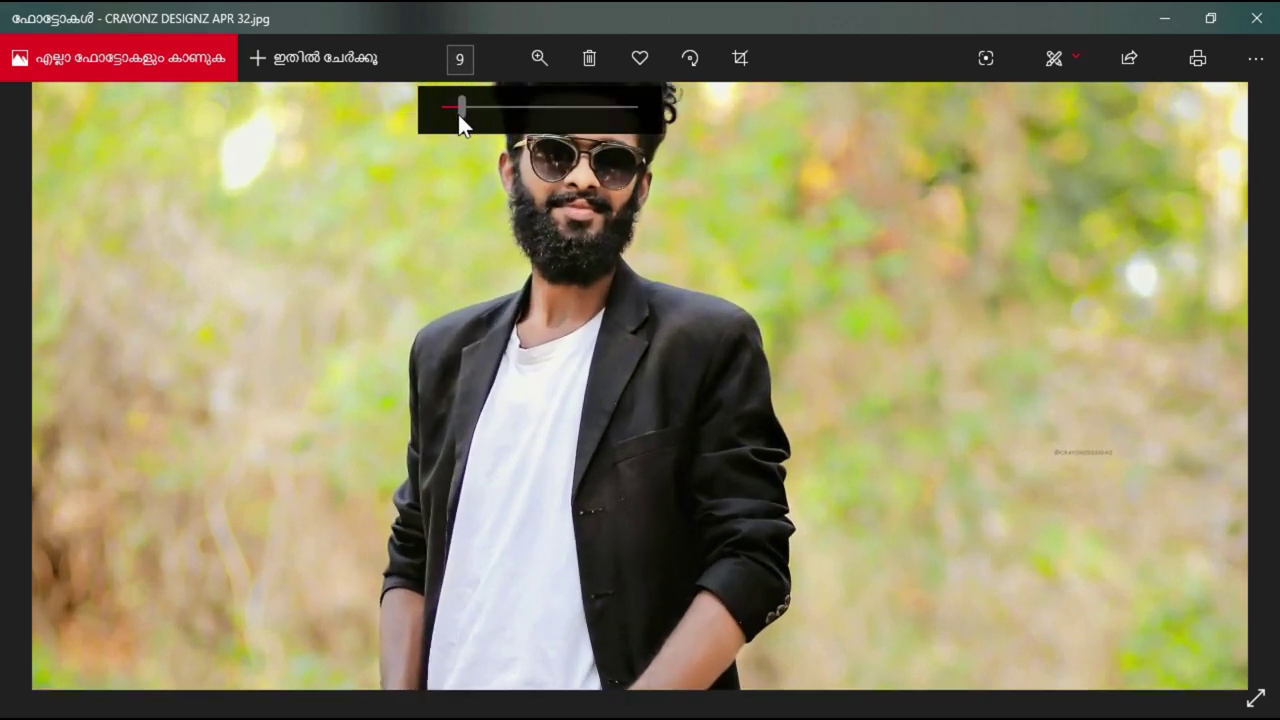
drag(594, 231, 594, 374)
click(540, 58)
click(445, 106)
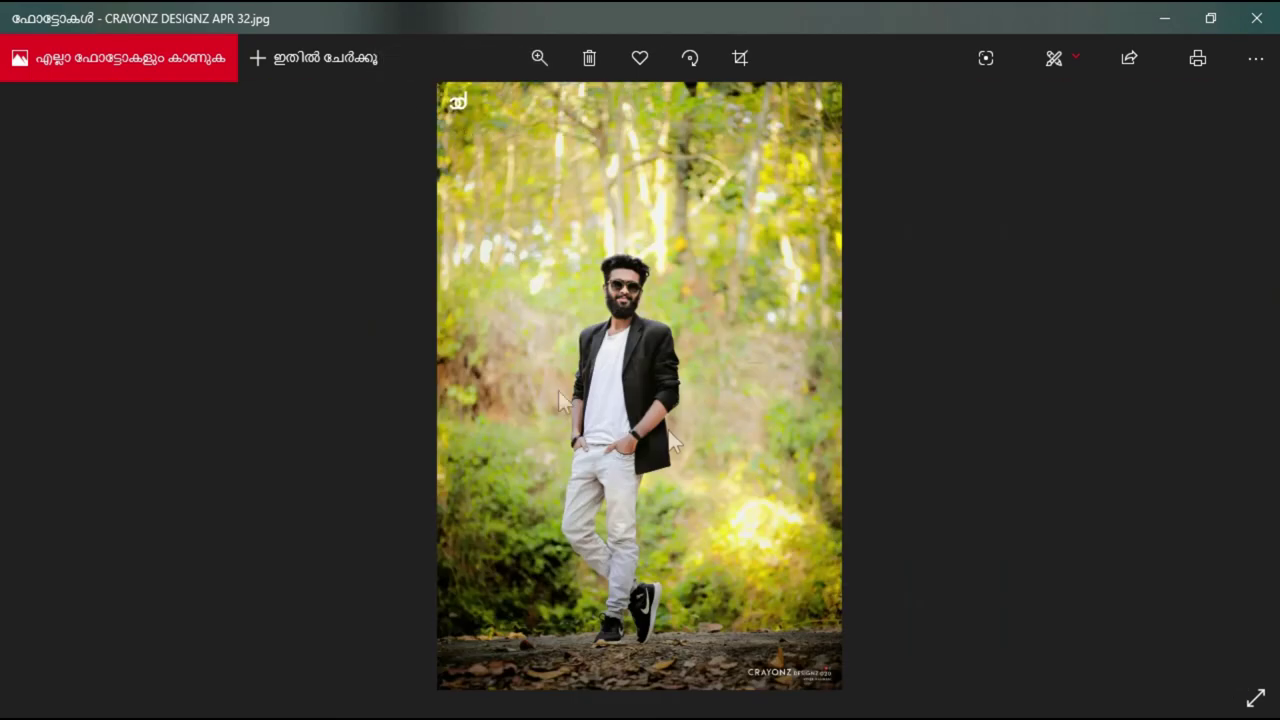
click(1165, 18)
click(1153, 33)
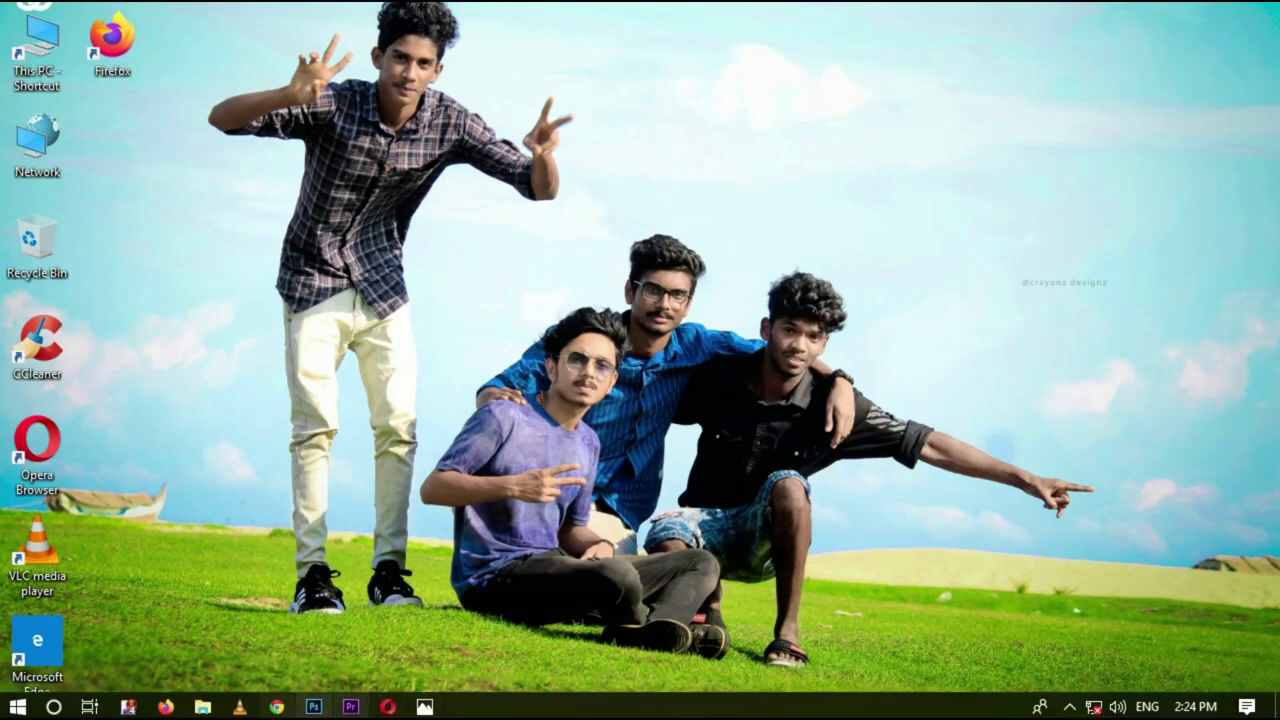